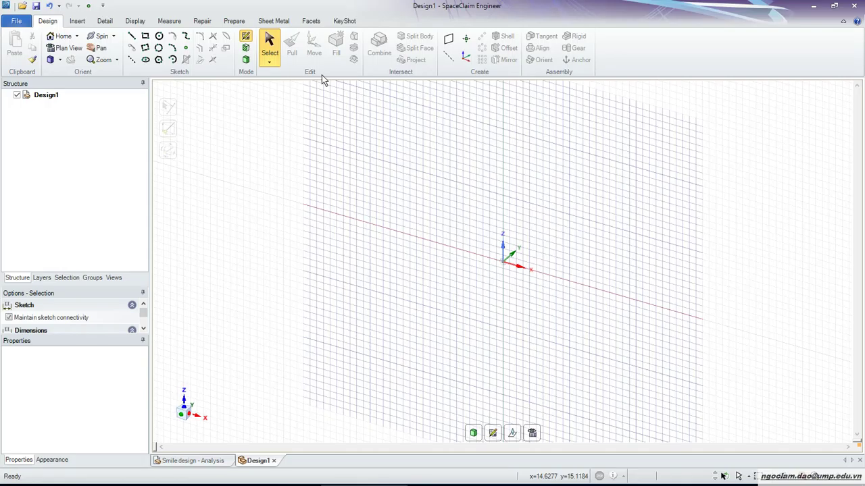
- Begin inserting a picture from the DATA (D:) drive, then cancel the browse
{"action": "left_click", "coordinate": [79, 21]}
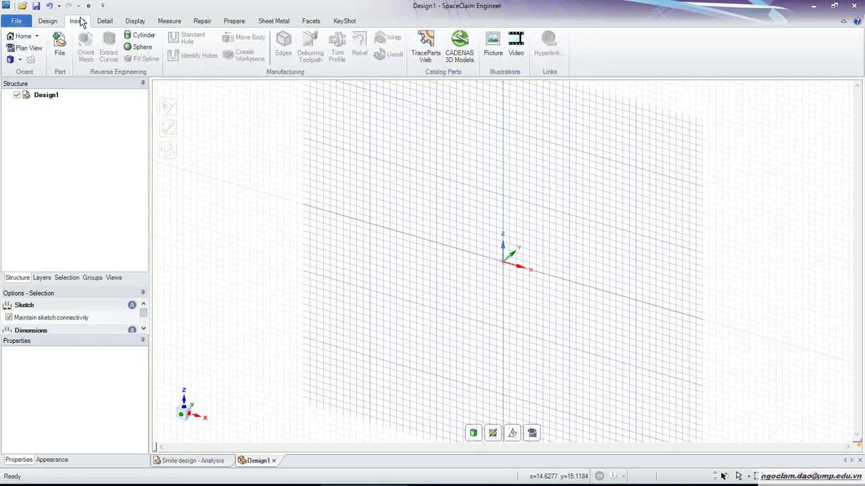
{"action": "left_click", "coordinate": [498, 40]}
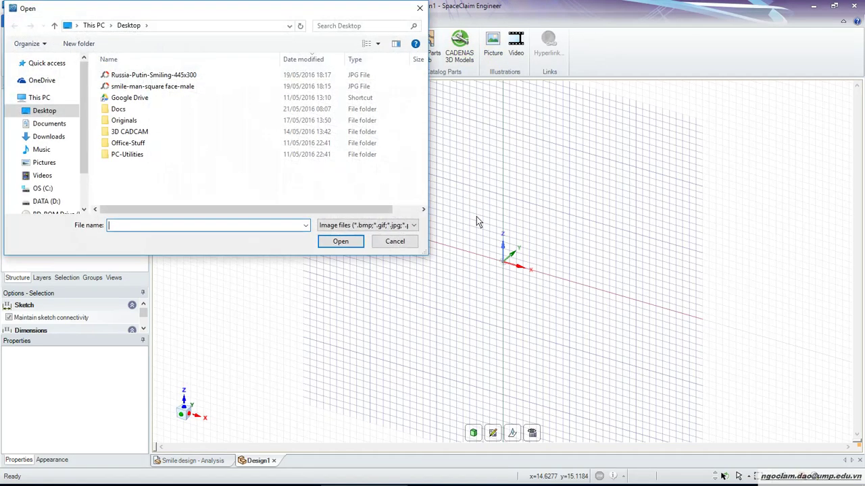
{"action": "left_click", "coordinate": [45, 202]}
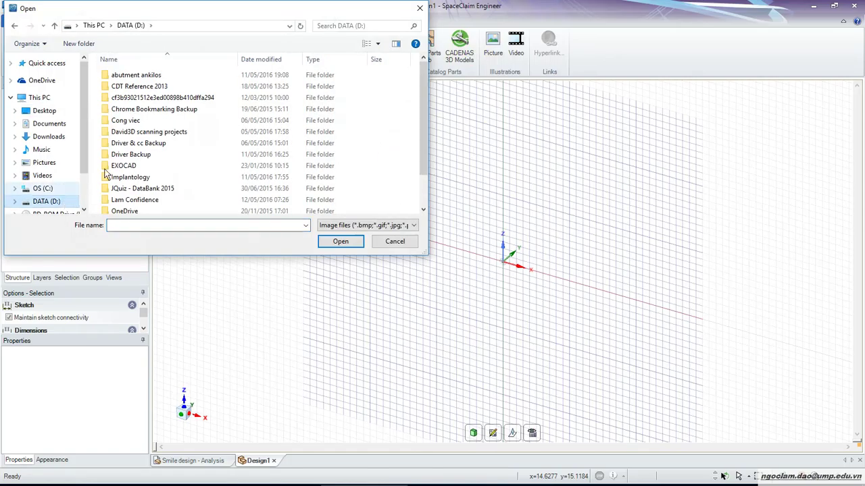
{"action": "double_click", "coordinate": [142, 201]}
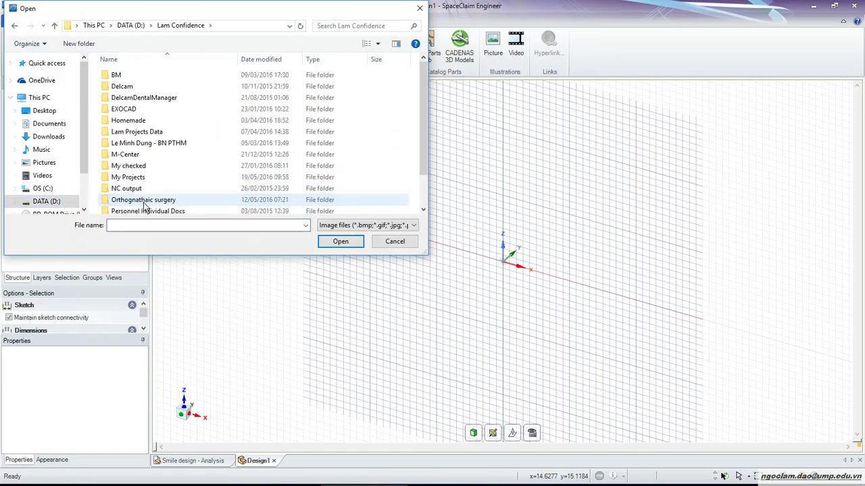
{"action": "key", "text": "Escape"}
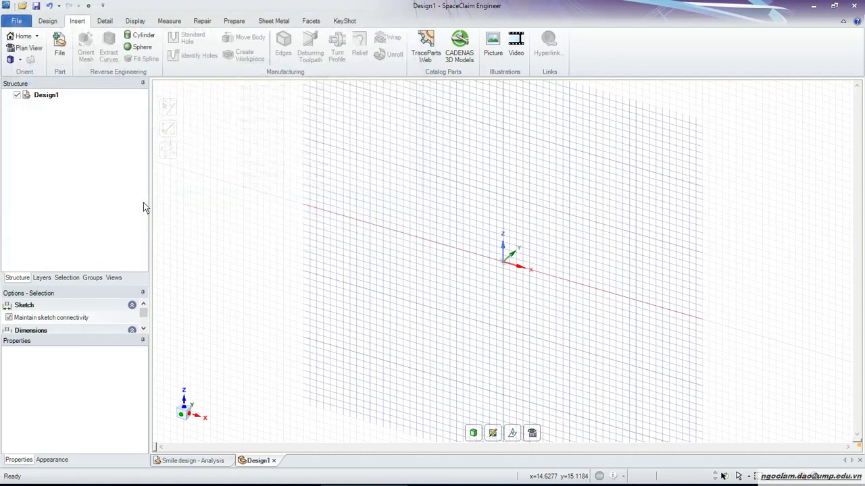
- Restart the picture insert and browse into Photo Backup\2016\May\160506
{"action": "left_click", "coordinate": [491, 41]}
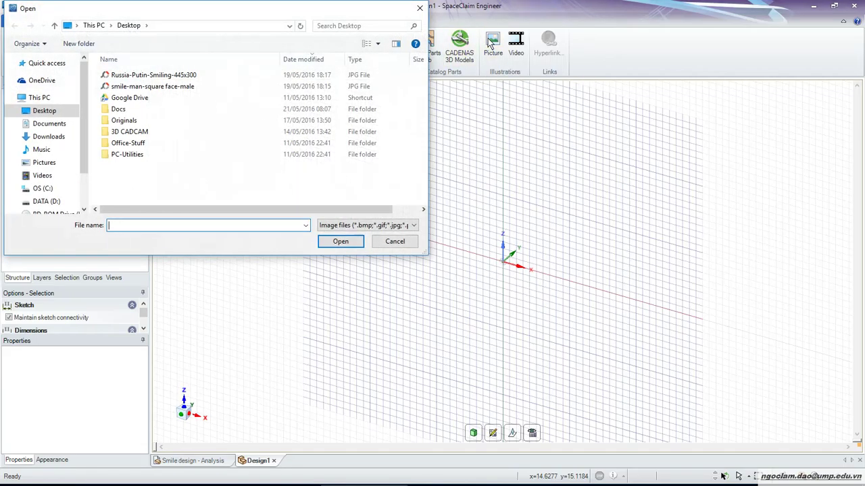
{"action": "left_click", "coordinate": [60, 201]}
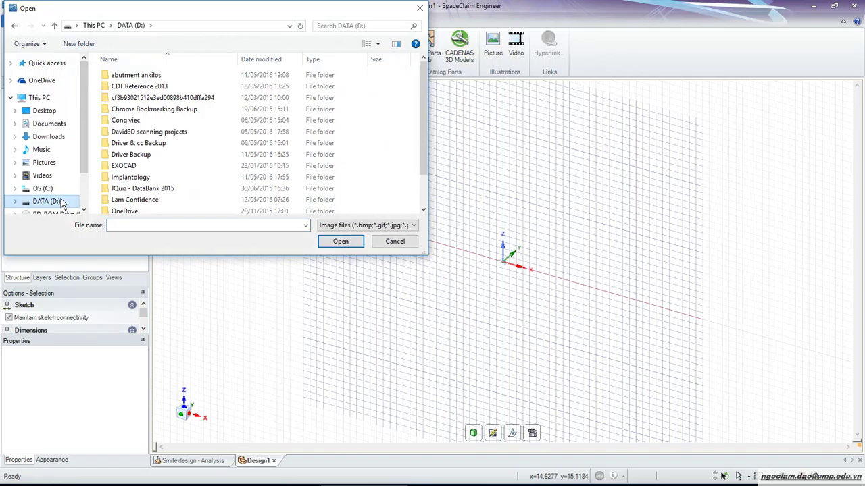
{"action": "left_click", "coordinate": [138, 169]}
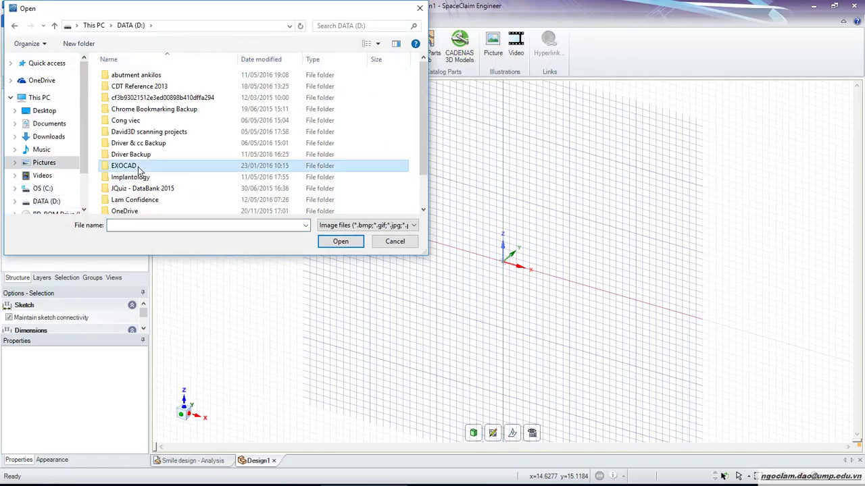
{"action": "scroll", "coordinate": [138, 168], "scroll_direction": "down", "scroll_amount": 1}
{"action": "key", "text": "p"}
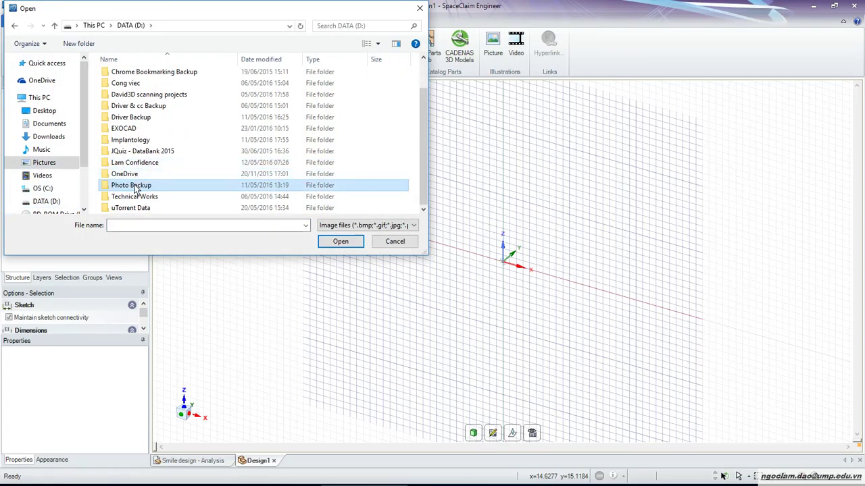
{"action": "double_click", "coordinate": [135, 187]}
{"action": "double_click", "coordinate": [126, 109]}
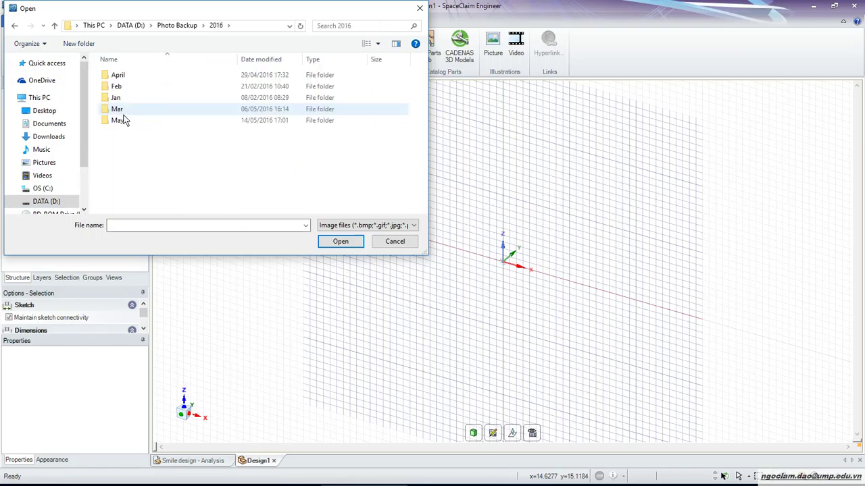
{"action": "double_click", "coordinate": [121, 119]}
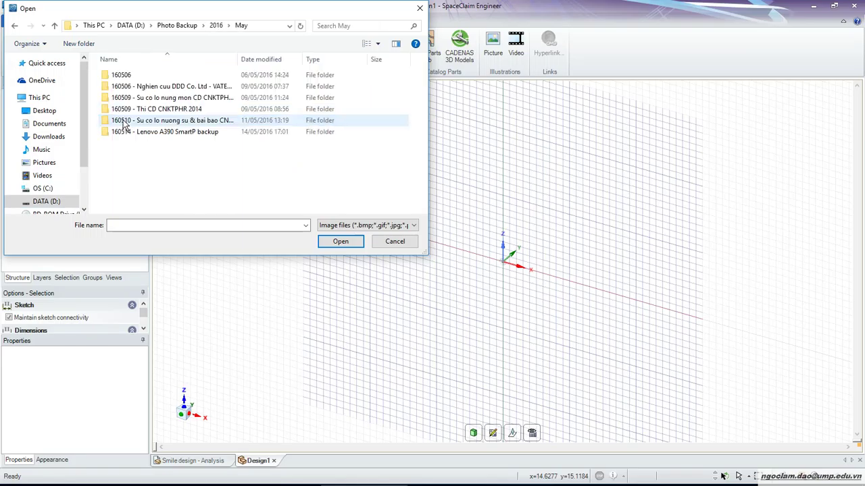
{"action": "double_click", "coordinate": [120, 74]}
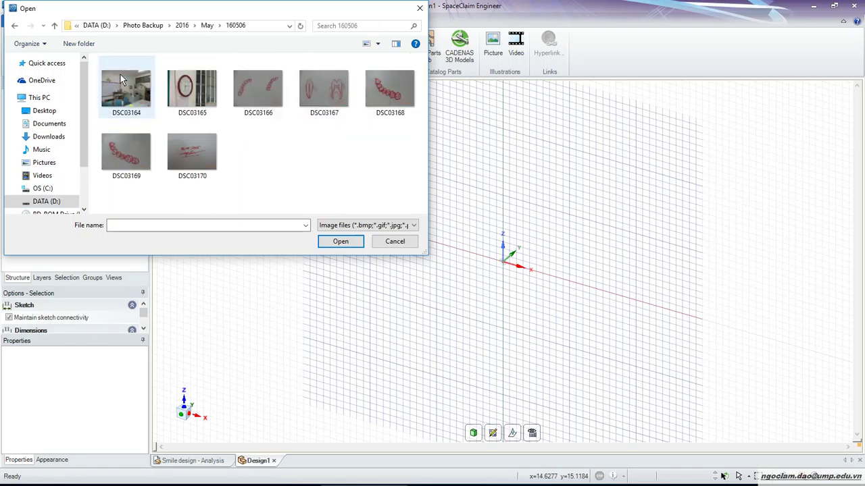
- Go back to the 2016\April\160429 folder and open photo DSC03114
{"action": "left_click", "coordinate": [55, 25]}
{"action": "left_click", "coordinate": [54, 27]}
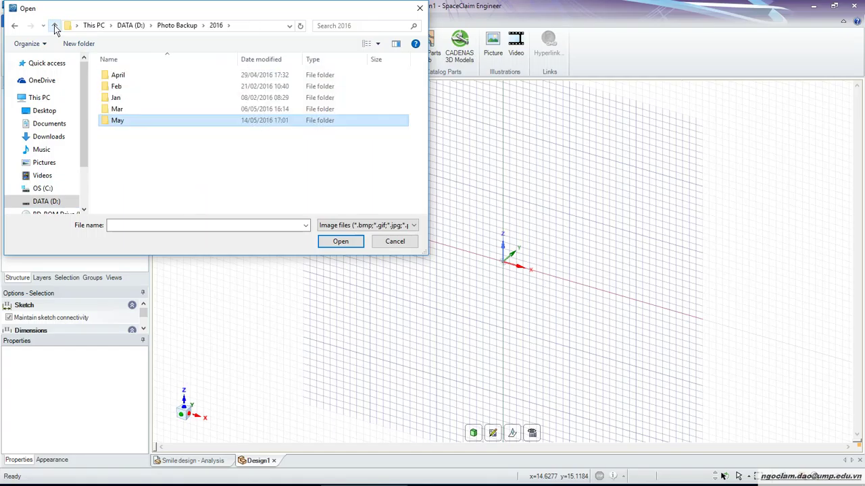
{"action": "left_click", "coordinate": [133, 77]}
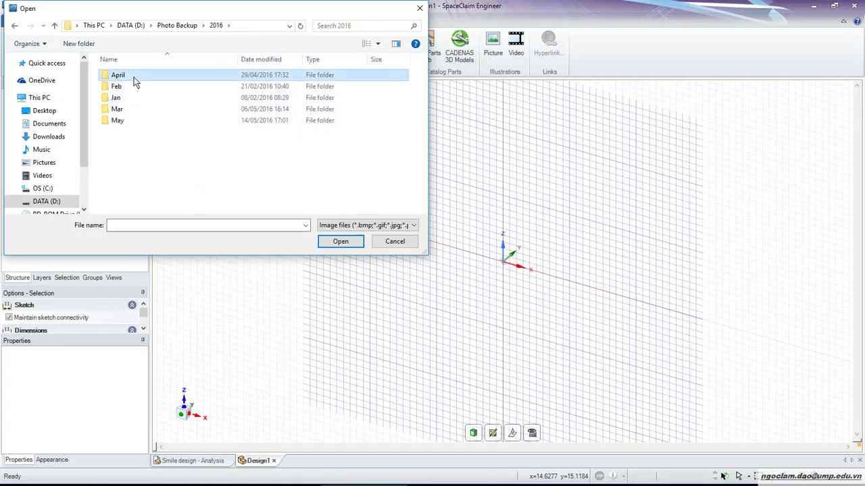
{"action": "double_click", "coordinate": [134, 77]}
{"action": "double_click", "coordinate": [131, 142]}
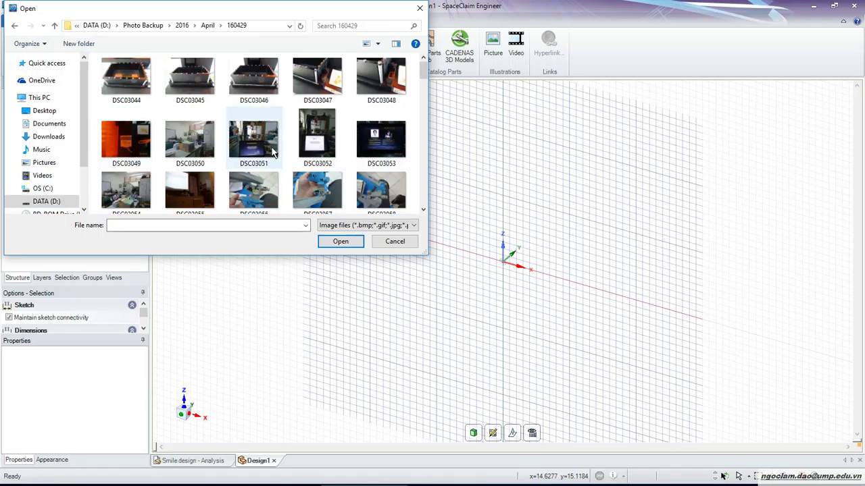
{"action": "mouse_move", "coordinate": [424, 71]}
{"action": "left_mouse_down"}
{"action": "mouse_move", "coordinate": [424, 166]}
{"action": "mouse_move", "coordinate": [424, 147]}
{"action": "left_mouse_up"}
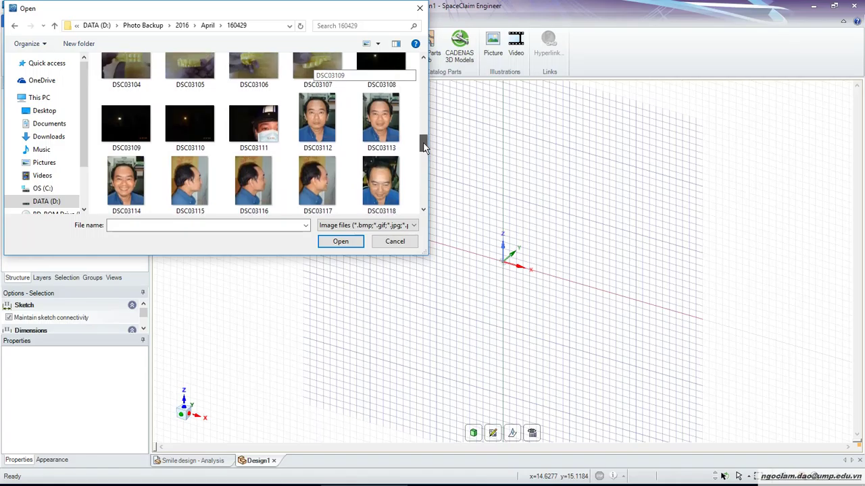
{"action": "left_click", "coordinate": [133, 198]}
{"action": "left_click", "coordinate": [341, 241]}
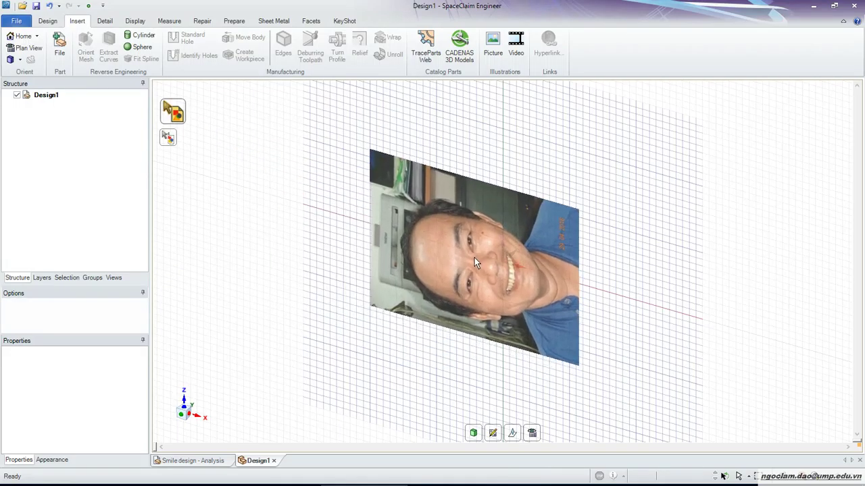
- Place the photo on the grid, rotate it 90° to portrait, and switch to Plan View
{"action": "left_click", "coordinate": [475, 259]}
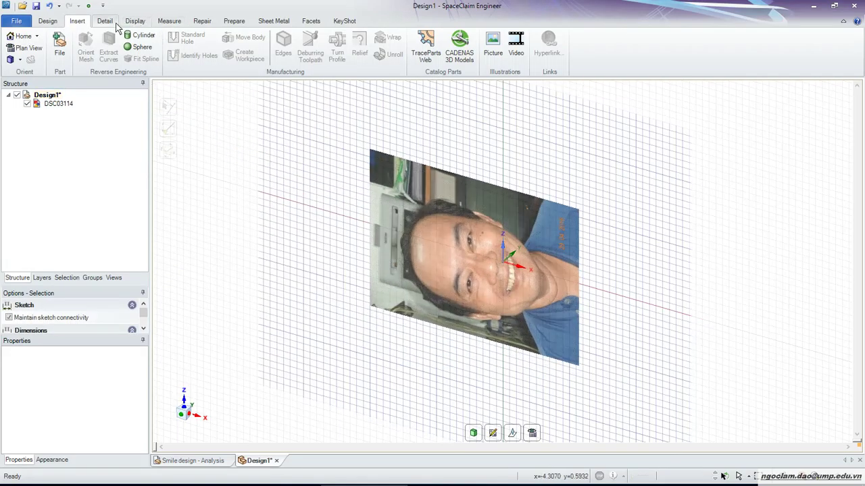
{"action": "left_click", "coordinate": [49, 21]}
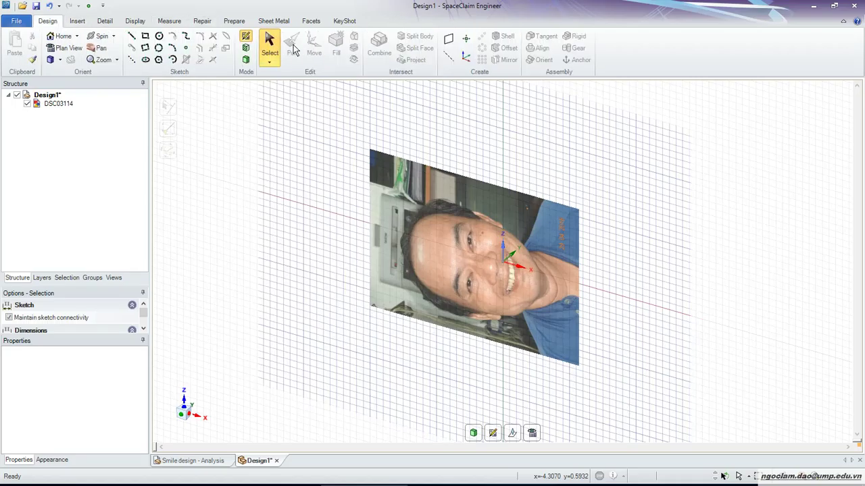
{"action": "left_click", "coordinate": [423, 197]}
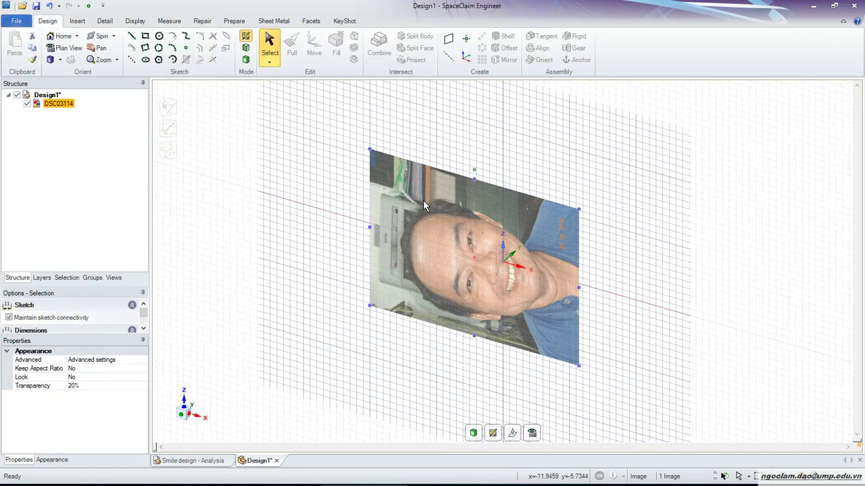
{"action": "left_click_drag", "start_coordinate": [475, 173], "coordinate": [575, 289]}
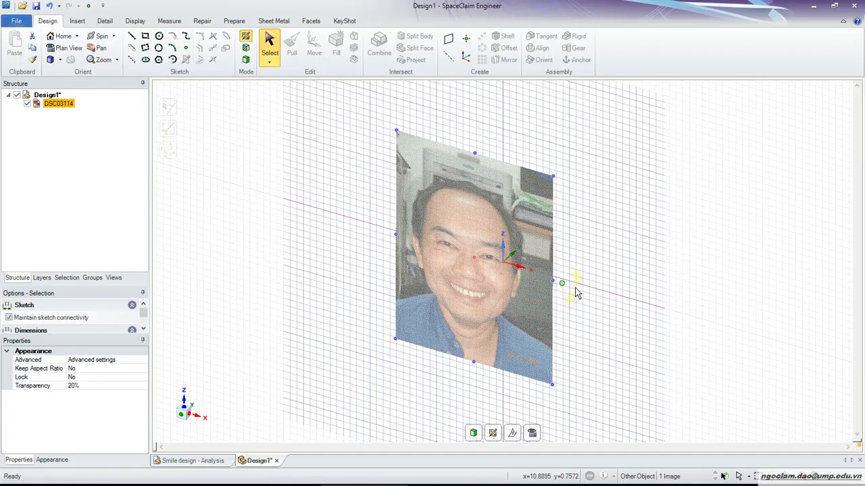
{"action": "key", "text": "v"}
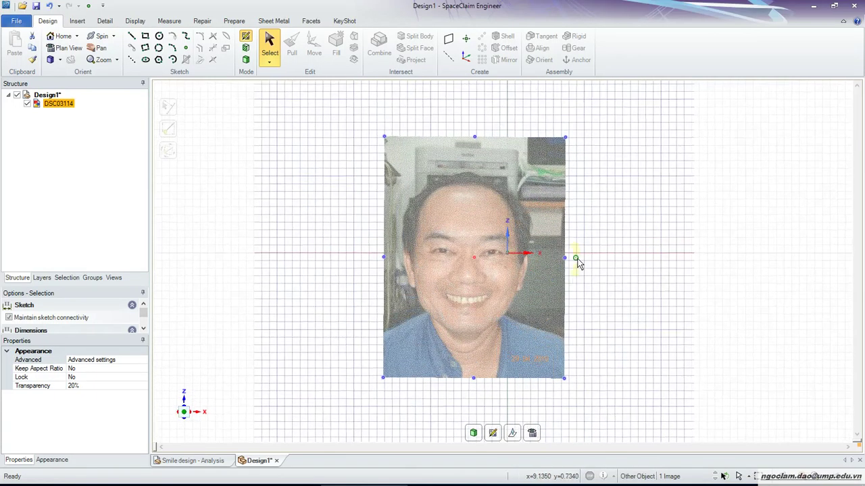
{"action": "key", "text": "Escape"}
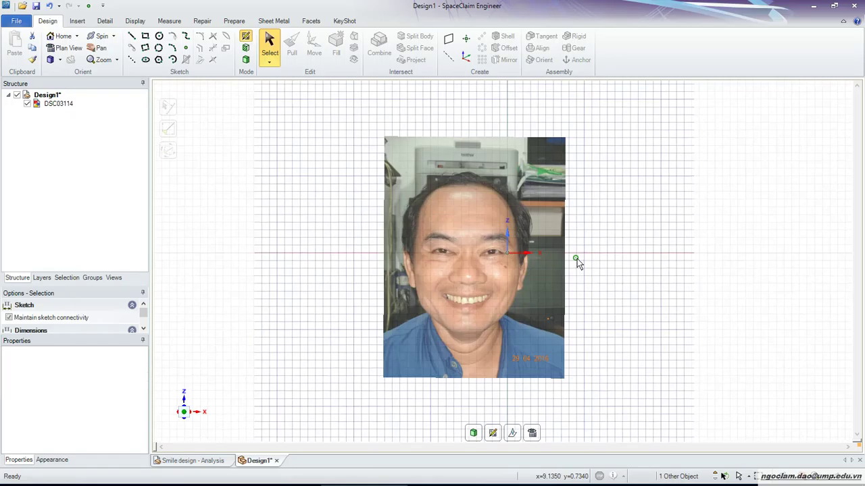
- Move the DSC03114 photo so its bottom edge sits on the horizontal axis
{"action": "left_click", "coordinate": [575, 258]}
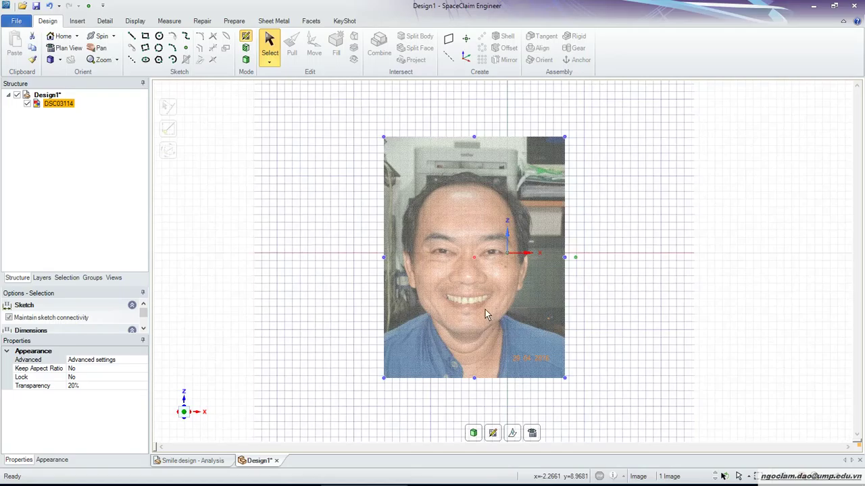
{"action": "mouse_move", "coordinate": [484, 308]}
{"action": "left_mouse_down"}
{"action": "mouse_move", "coordinate": [526, 296]}
{"action": "mouse_move", "coordinate": [523, 184]}
{"action": "left_mouse_up"}
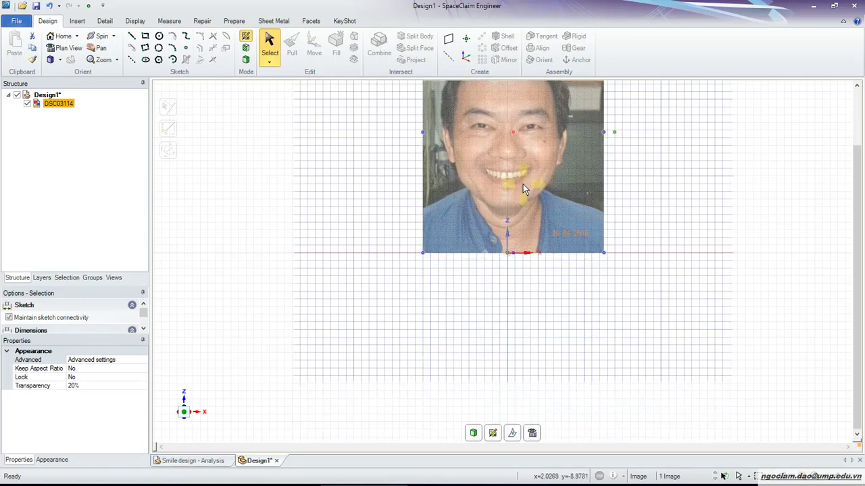
{"action": "left_click_drag", "start_coordinate": [523, 183], "coordinate": [523, 185]}
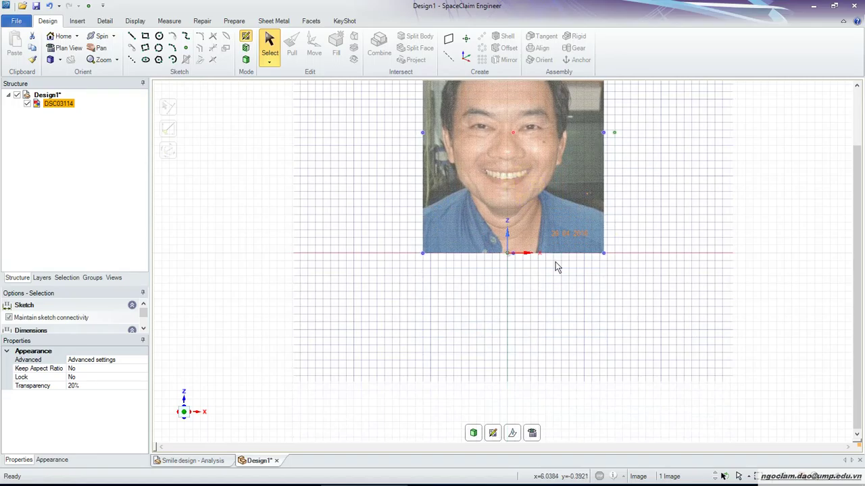
{"action": "left_click", "coordinate": [560, 312]}
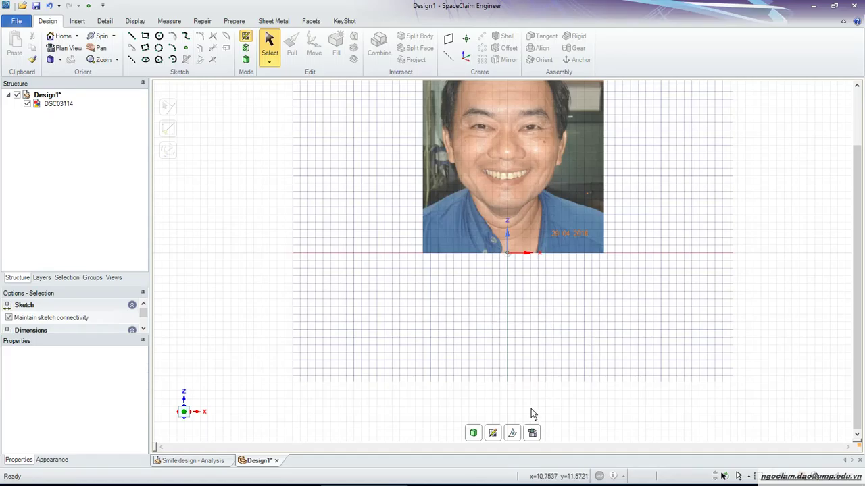
{"action": "left_click", "coordinate": [193, 416]}
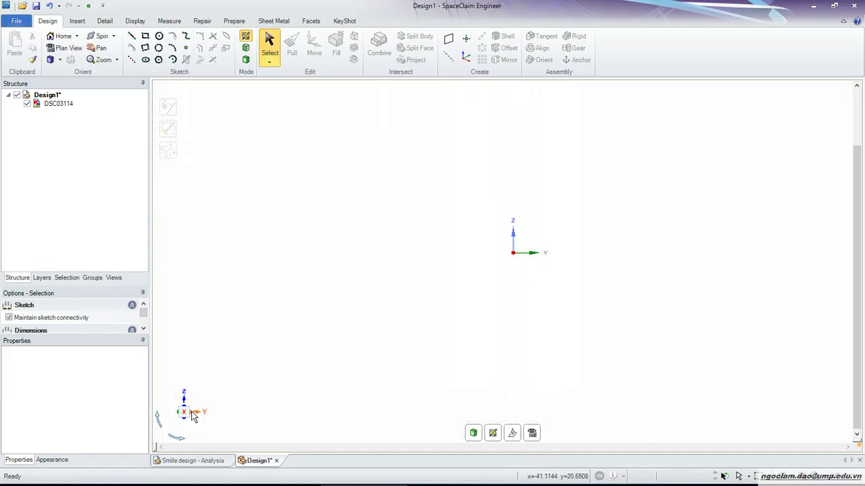
{"action": "left_click", "coordinate": [492, 434]}
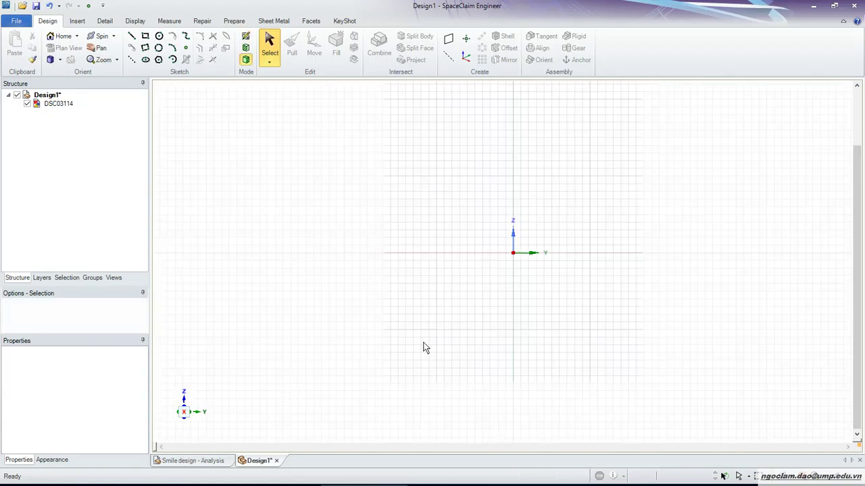
{"action": "left_click", "coordinate": [77, 21]}
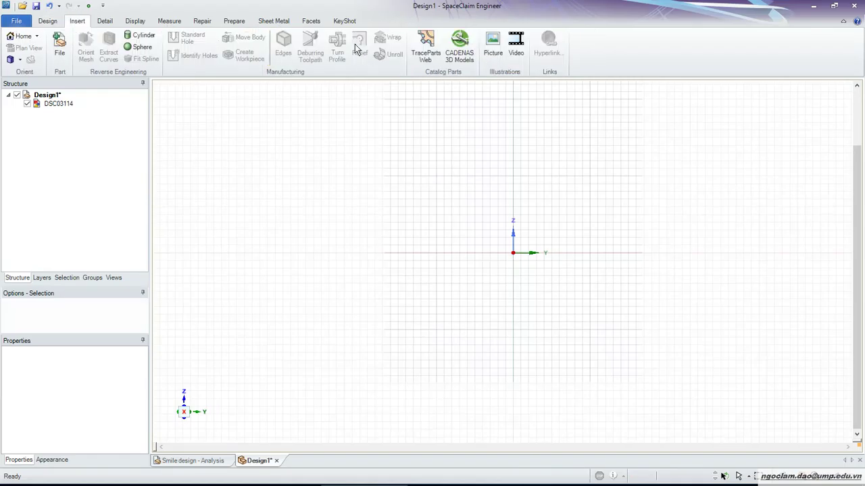
{"action": "left_click", "coordinate": [493, 44]}
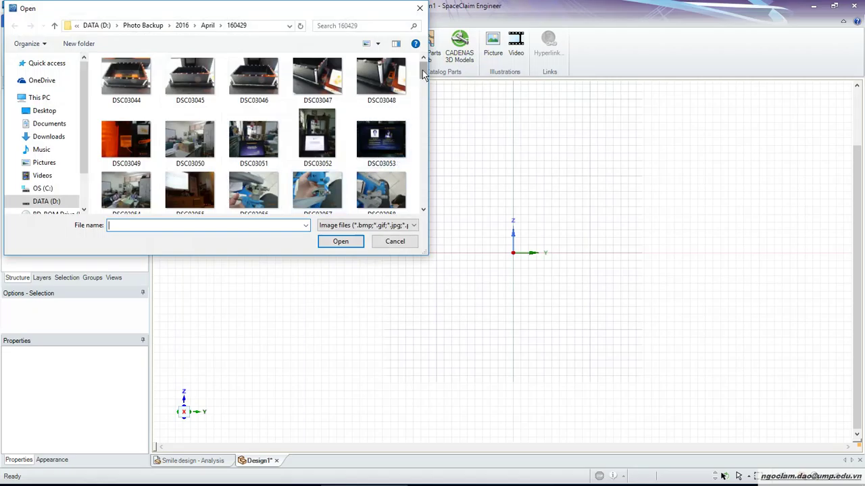
{"action": "mouse_move", "coordinate": [423, 74]}
{"action": "left_mouse_down"}
{"action": "mouse_move", "coordinate": [436, 163]}
{"action": "mouse_move", "coordinate": [433, 148]}
{"action": "left_mouse_up"}
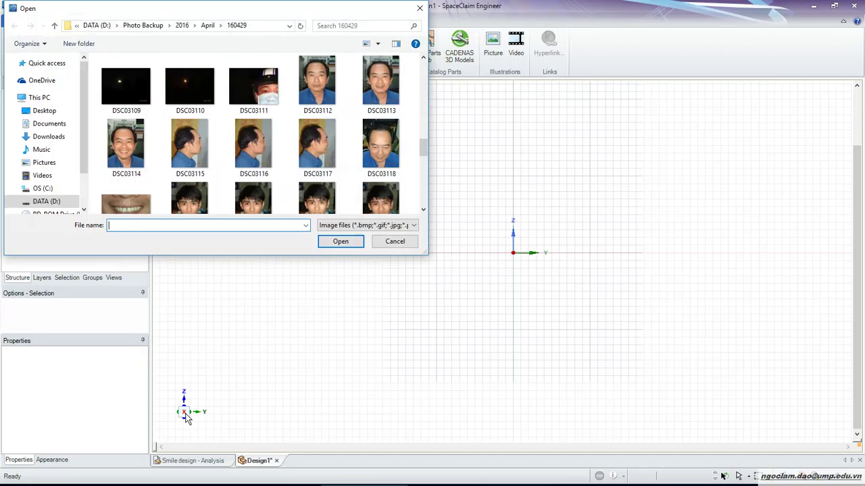
{"action": "left_click", "coordinate": [394, 242]}
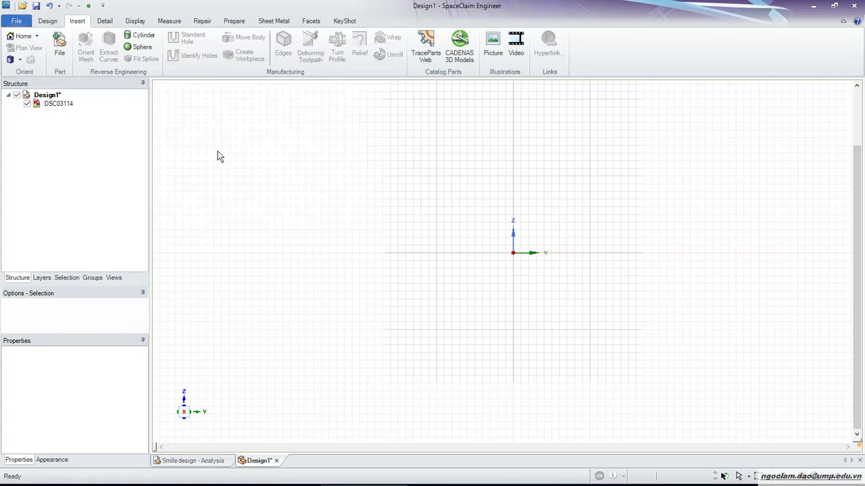
- Switch to 3D mode and orbit the view with Spin to see the photo tilted
{"action": "left_click", "coordinate": [46, 22]}
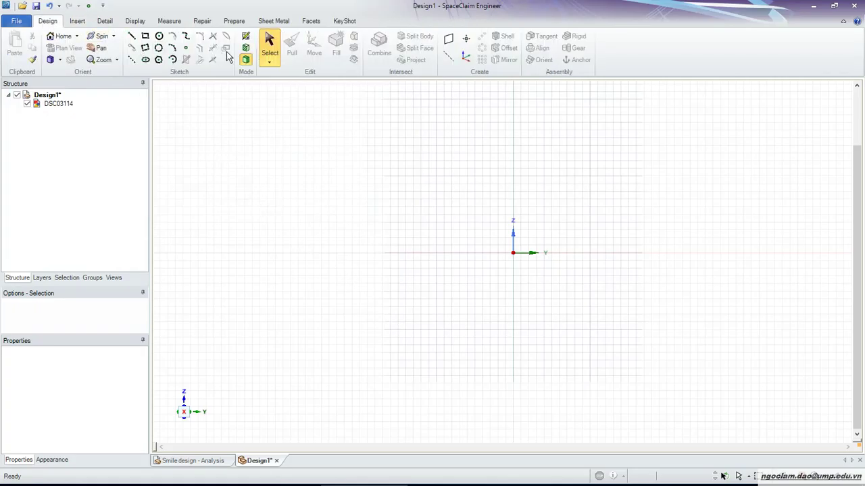
{"action": "left_click", "coordinate": [245, 59]}
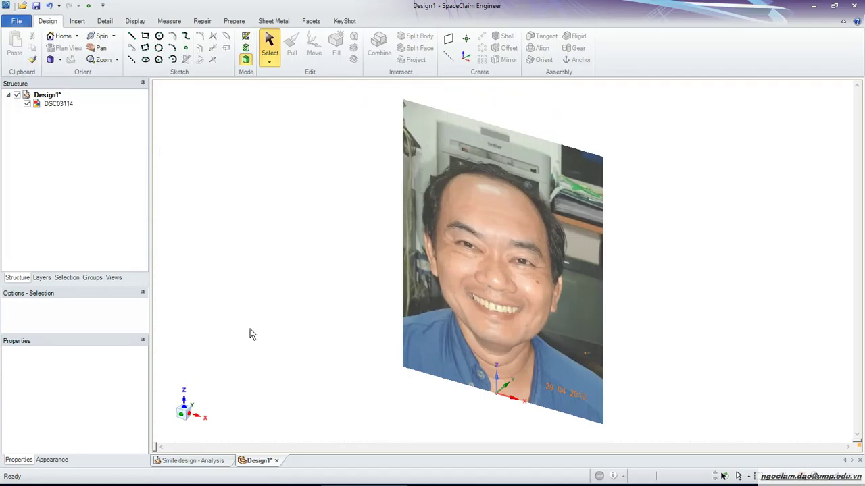
{"action": "left_click", "coordinate": [98, 39]}
{"action": "mouse_move", "coordinate": [231, 234]}
{"action": "left_mouse_down"}
{"action": "mouse_move", "coordinate": [276, 326]}
{"action": "mouse_move", "coordinate": [380, 396]}
{"action": "mouse_move", "coordinate": [360, 310]}
{"action": "left_mouse_up"}
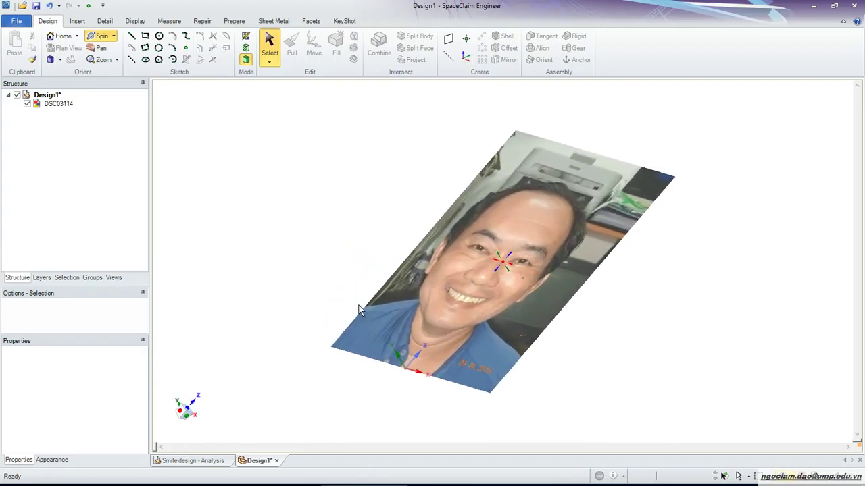
- Start a new sketch plane and turn the view to face it head-on
{"action": "left_click", "coordinate": [245, 37]}
{"action": "left_click", "coordinate": [181, 414]}
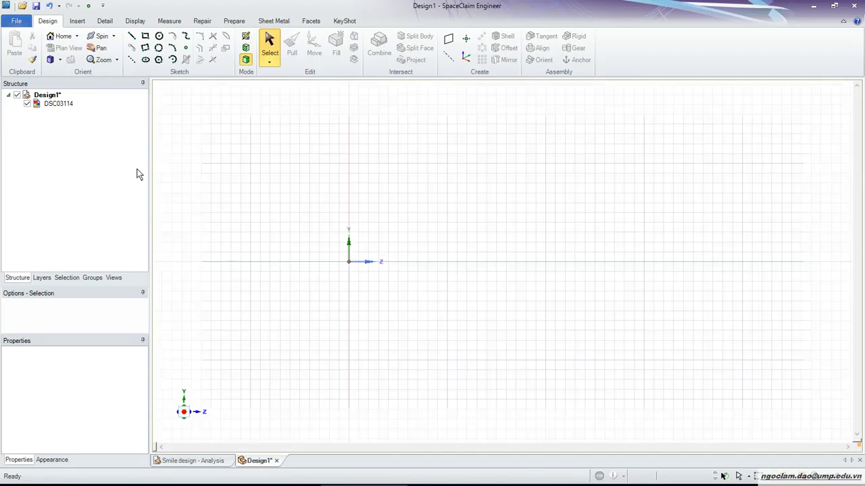
{"action": "left_click", "coordinate": [77, 22]}
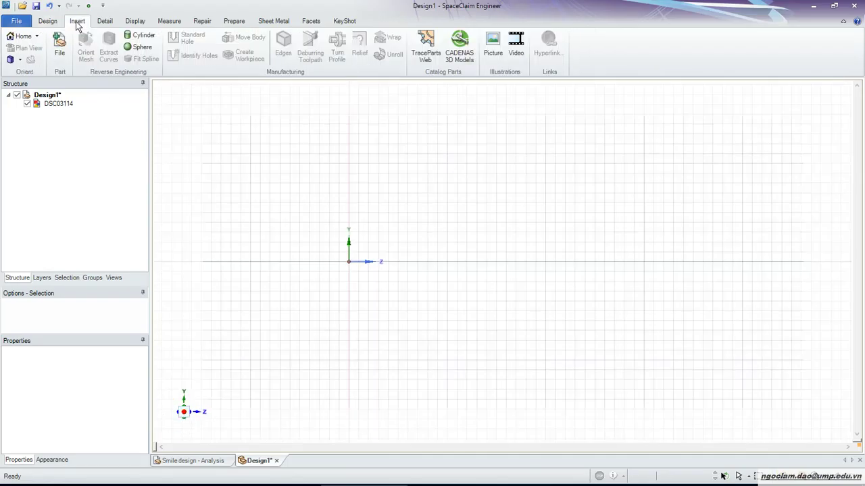
{"action": "left_click", "coordinate": [494, 44]}
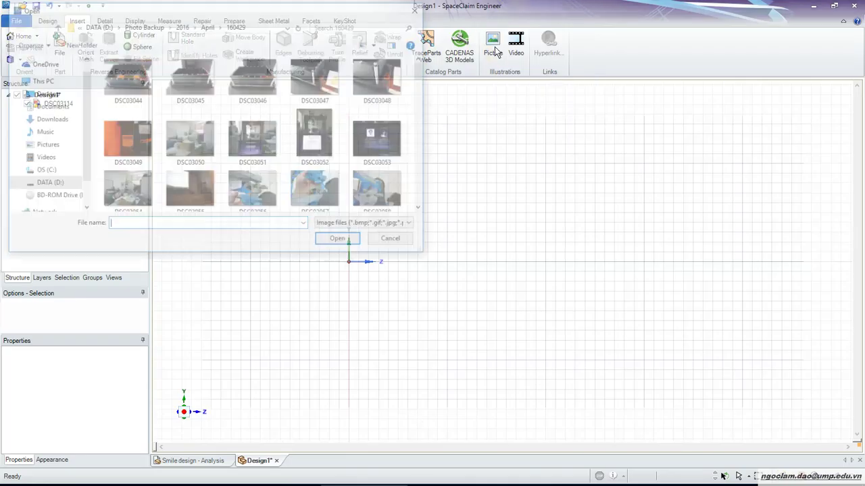
{"action": "left_click_drag", "start_coordinate": [424, 72], "coordinate": [427, 144]}
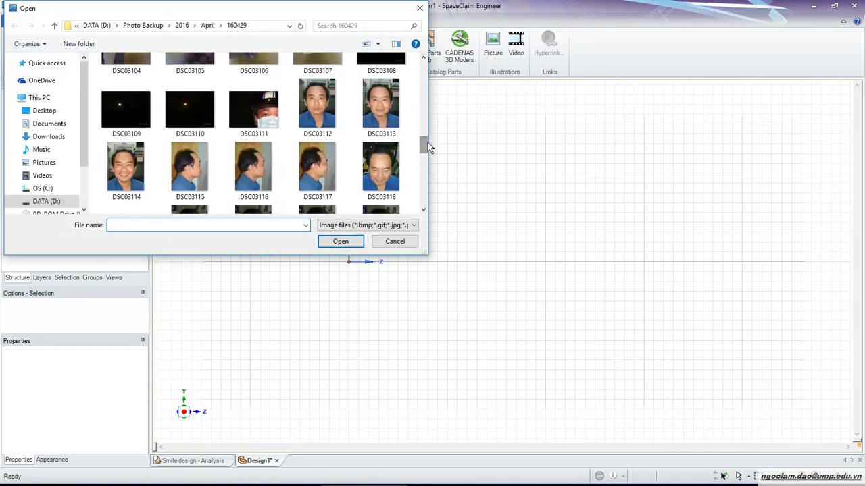
{"action": "left_click", "coordinate": [326, 165]}
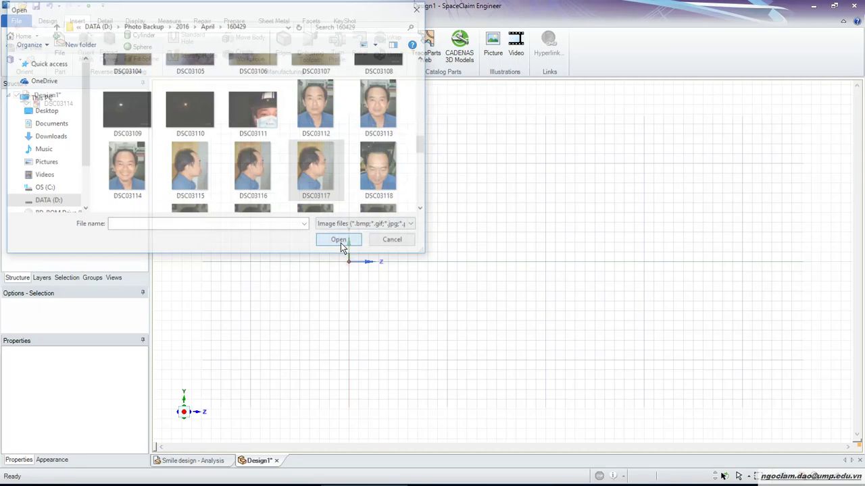
{"action": "left_click", "coordinate": [341, 241]}
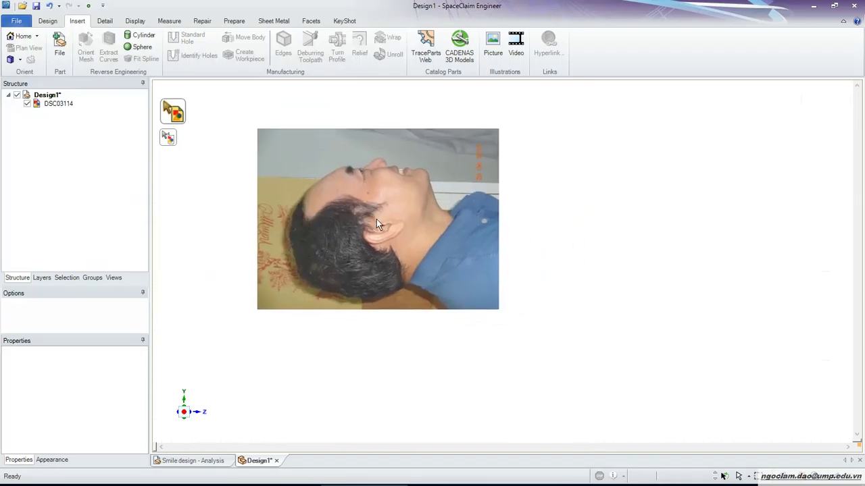
{"action": "left_click", "coordinate": [351, 238]}
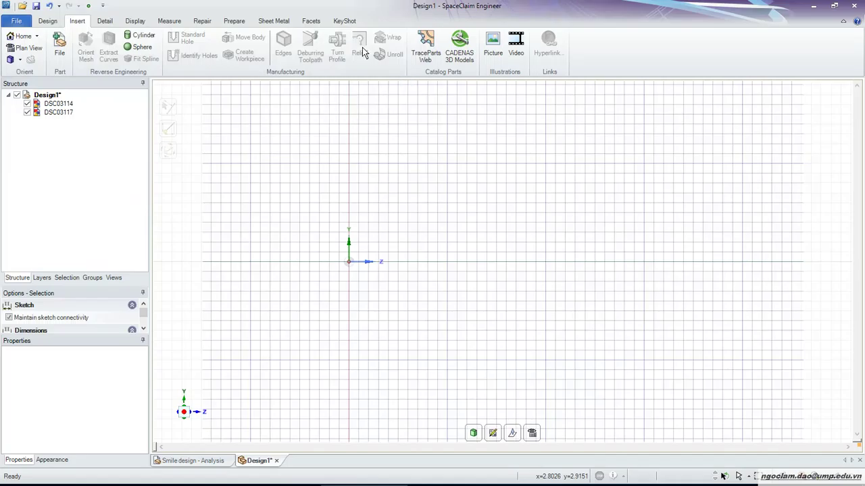
{"action": "left_click", "coordinate": [54, 113]}
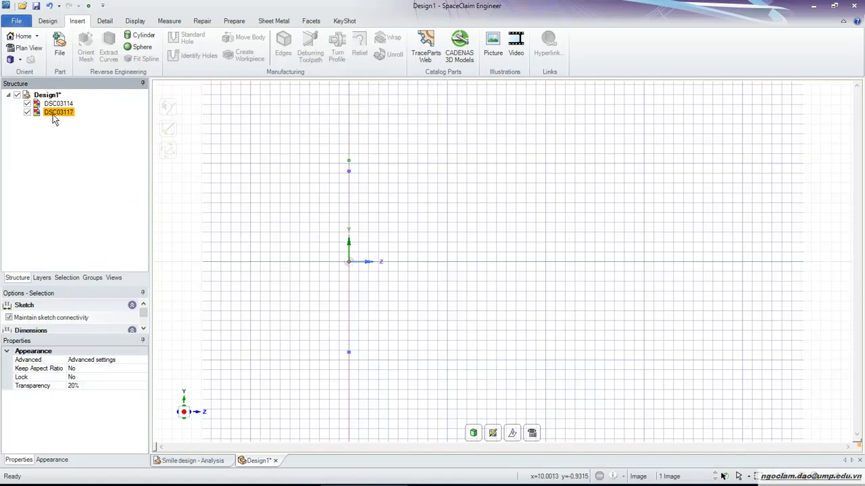
{"action": "left_click", "coordinate": [52, 105]}
{"action": "left_click", "coordinate": [54, 114]}
{"action": "key", "text": "Delete"}
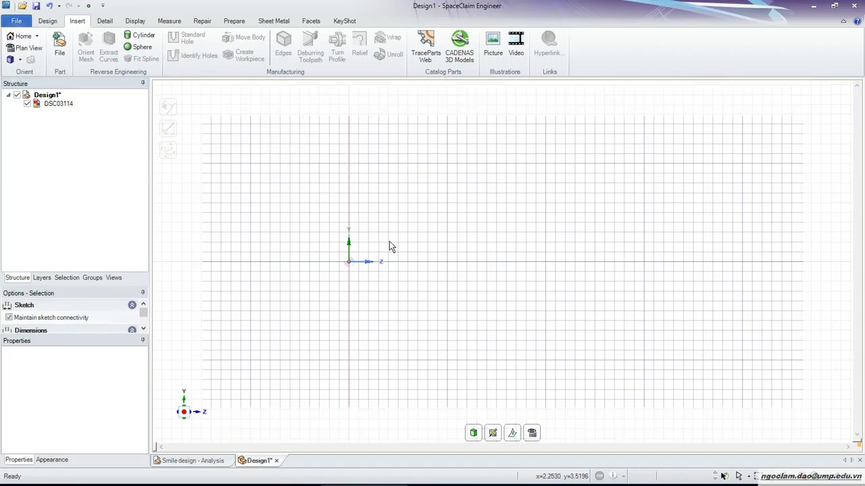
{"action": "left_click", "coordinate": [494, 434]}
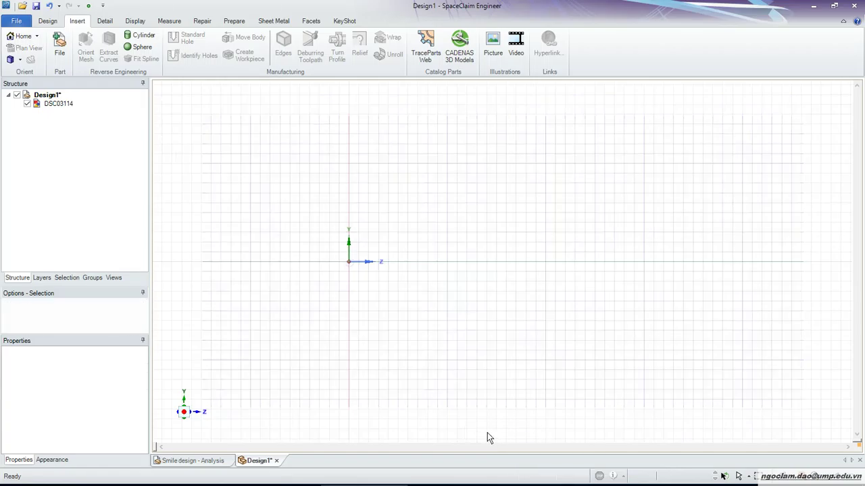
- Switch to an isometric view, select DSC03114, and rotate the view until it stands upright
{"action": "left_click", "coordinate": [185, 413]}
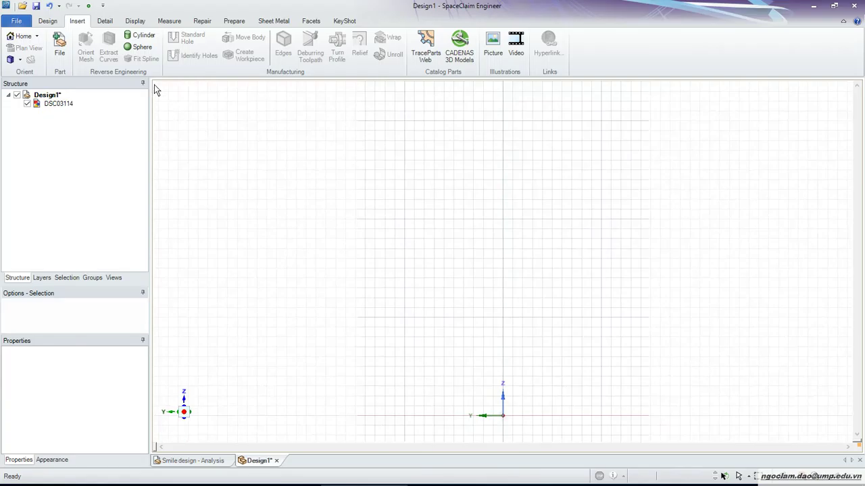
{"action": "left_click", "coordinate": [110, 96]}
{"action": "key", "text": "h"}
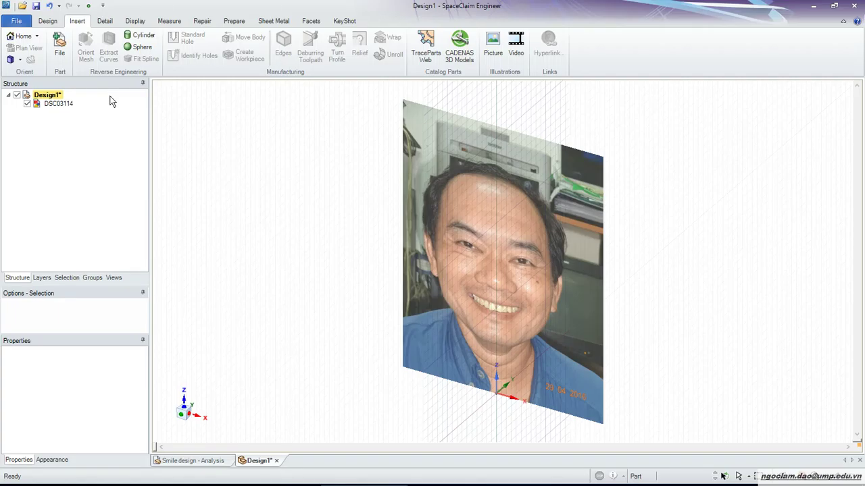
{"action": "left_click", "coordinate": [59, 104]}
{"action": "mouse_move", "coordinate": [179, 437]}
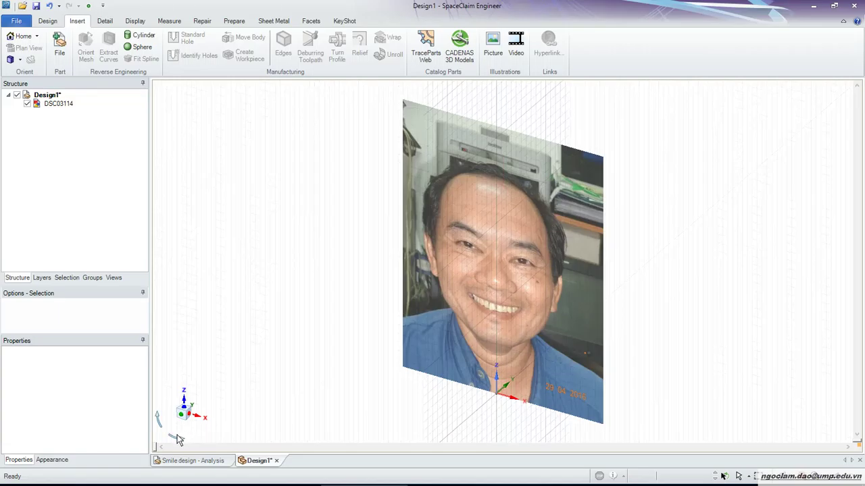
{"action": "left_click", "coordinate": [177, 441]}
{"action": "left_click", "coordinate": [177, 441]}
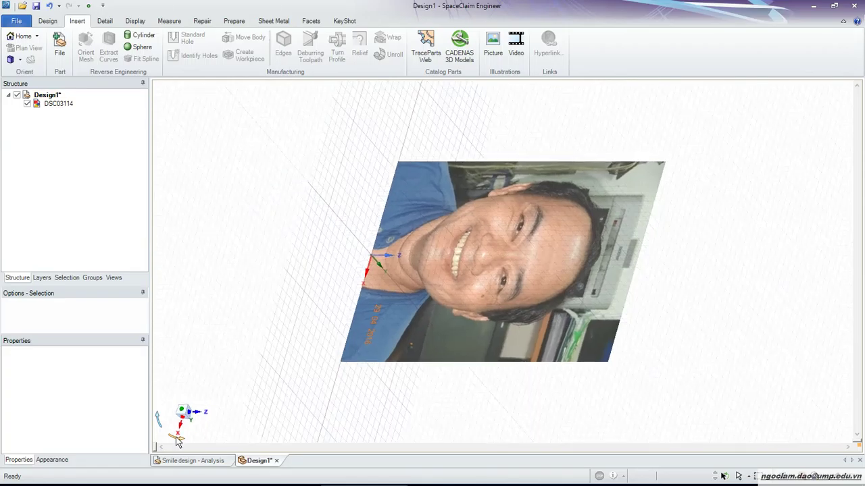
{"action": "left_click", "coordinate": [177, 441]}
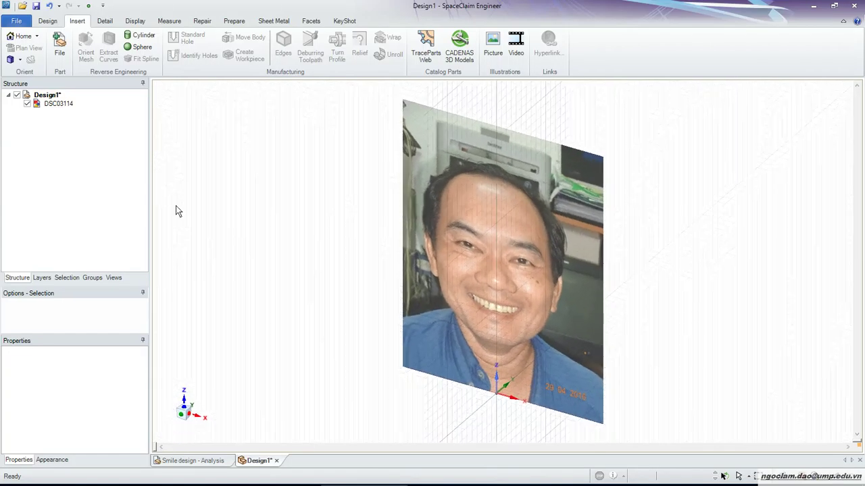
{"action": "left_click", "coordinate": [48, 21]}
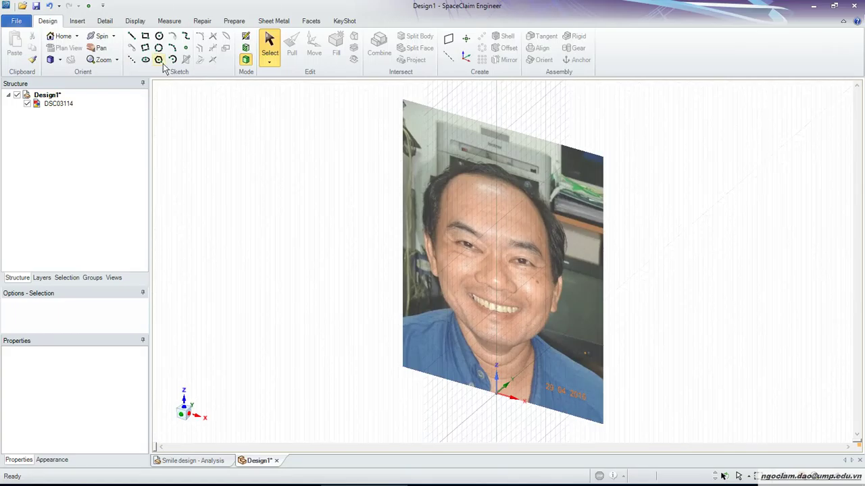
- Start a sketch plane over the photo, orbit, and view it squarely in Plan View
{"action": "left_click", "coordinate": [99, 35]}
{"action": "key", "text": "k"}
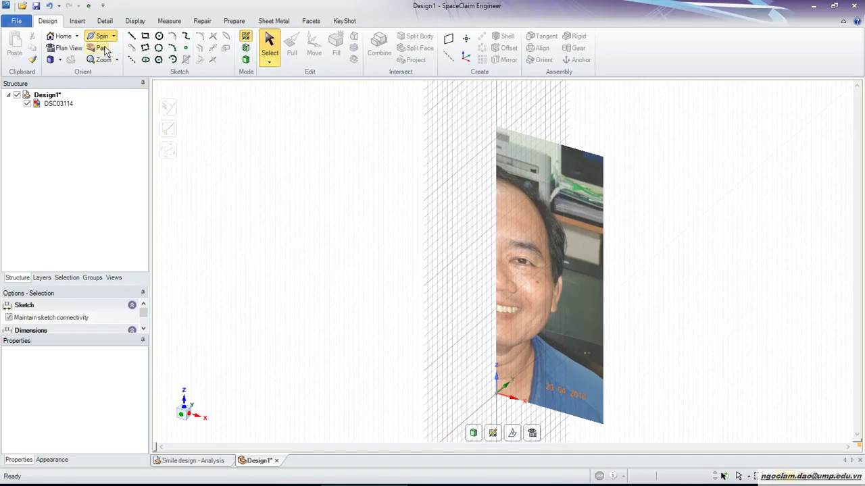
{"action": "left_click_drag", "start_coordinate": [313, 270], "coordinate": [401, 302]}
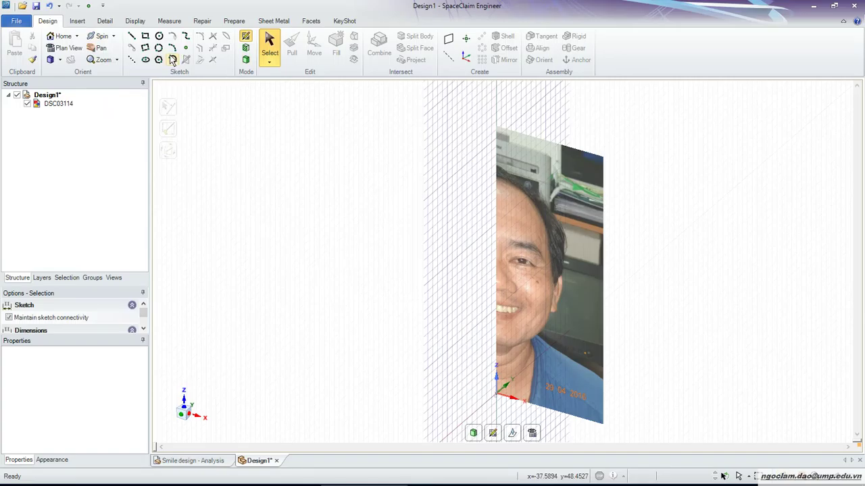
{"action": "left_click", "coordinate": [100, 35]}
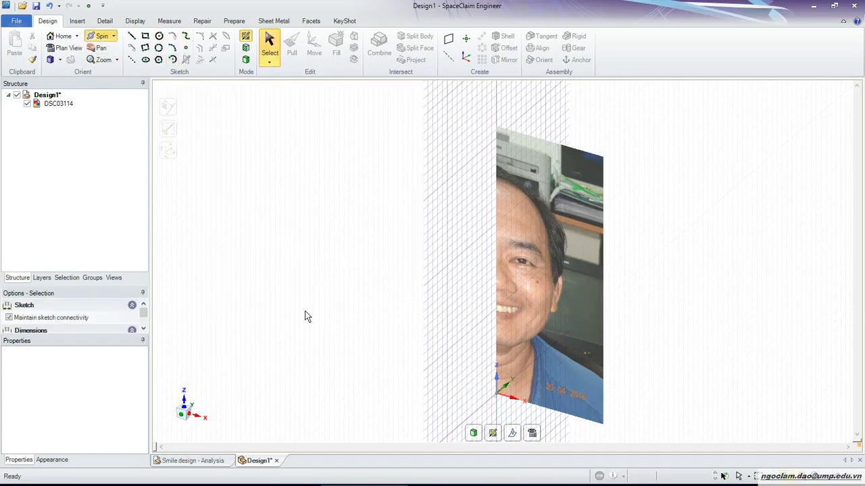
{"action": "mouse_move", "coordinate": [305, 311]}
{"action": "left_mouse_down"}
{"action": "mouse_move", "coordinate": [395, 327]}
{"action": "mouse_move", "coordinate": [356, 295]}
{"action": "mouse_move", "coordinate": [361, 251]}
{"action": "mouse_move", "coordinate": [369, 254]}
{"action": "mouse_move", "coordinate": [329, 241]}
{"action": "left_mouse_up"}
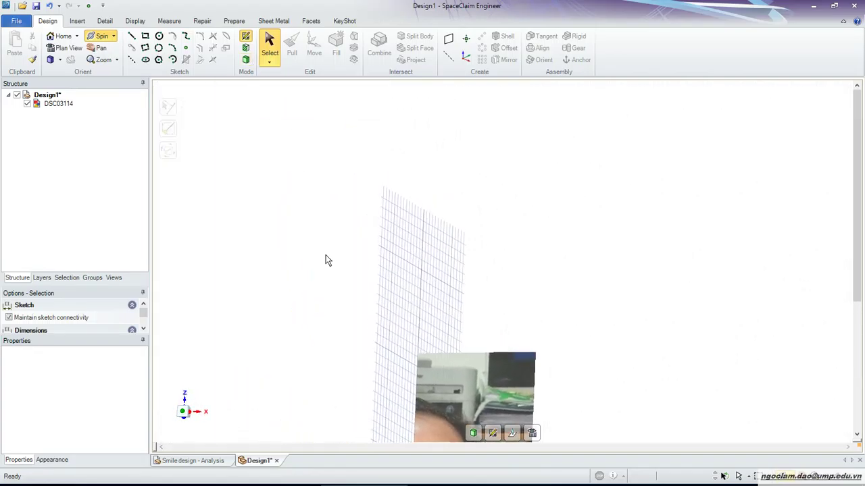
{"action": "key", "text": "v"}
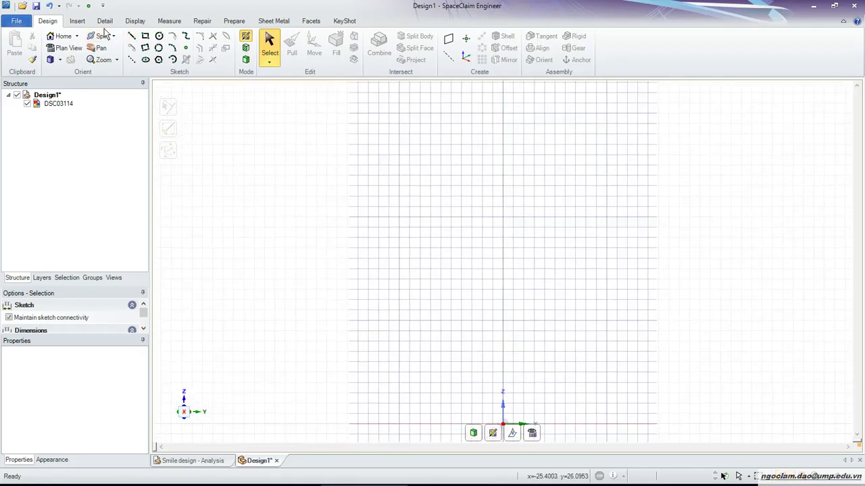
{"action": "left_click", "coordinate": [84, 21]}
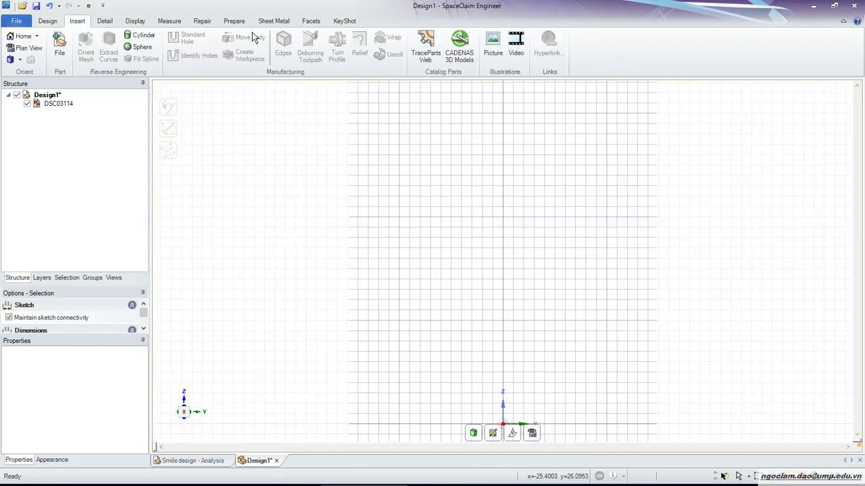
- Insert the side-profile photo DSC03117 and place it on the sketch grid
{"action": "left_click", "coordinate": [500, 46]}
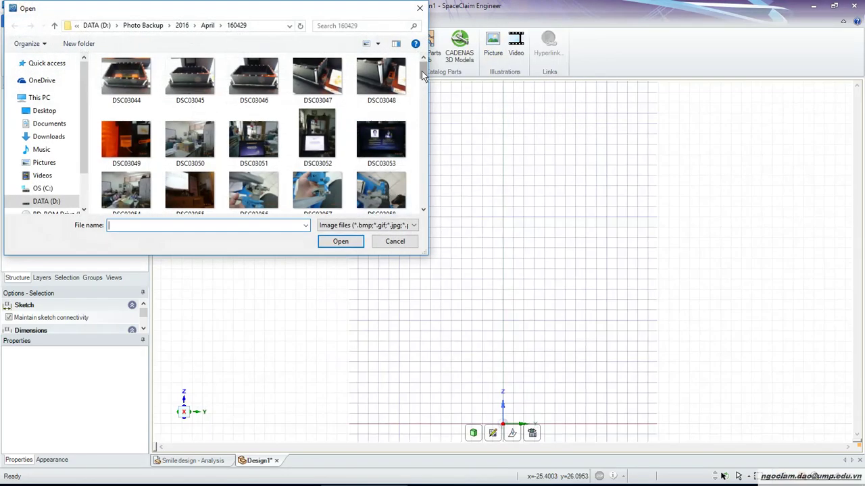
{"action": "left_click_drag", "start_coordinate": [422, 74], "coordinate": [421, 150]}
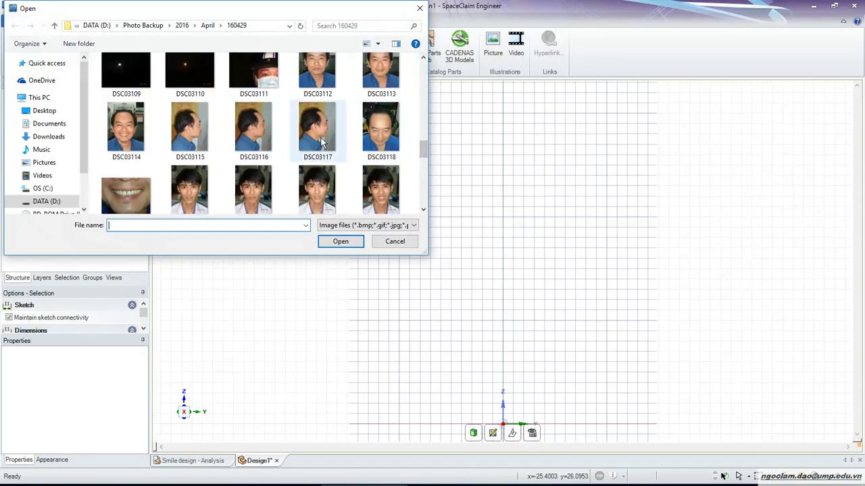
{"action": "left_click", "coordinate": [322, 142]}
{"action": "left_click", "coordinate": [342, 242]}
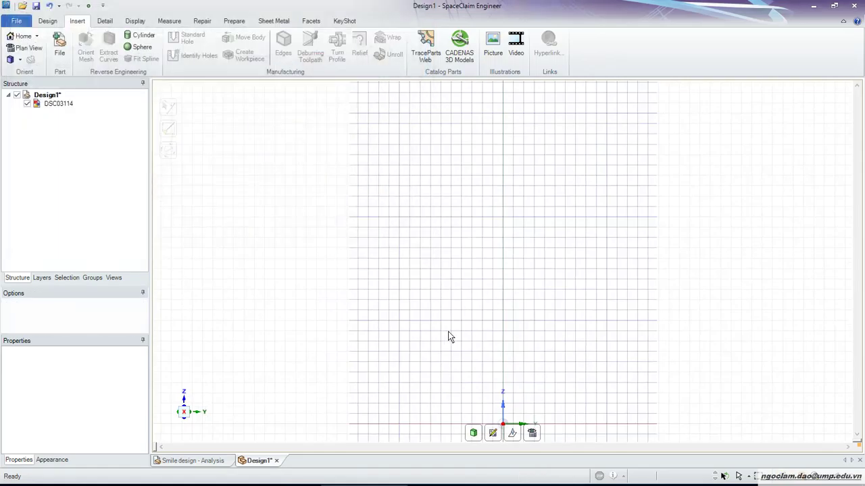
{"action": "left_click", "coordinate": [435, 320]}
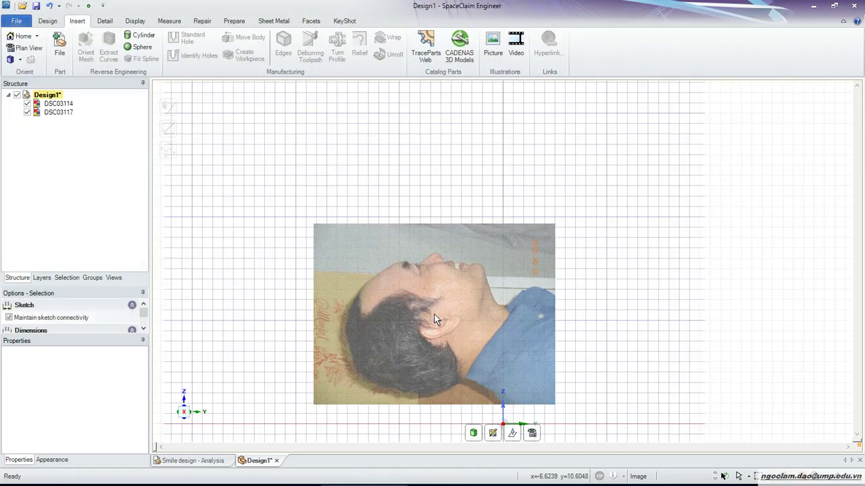
- Rotate DSC03117 90° upright, shift it right and up, and view both photos isometrically
{"action": "left_click", "coordinate": [418, 269]}
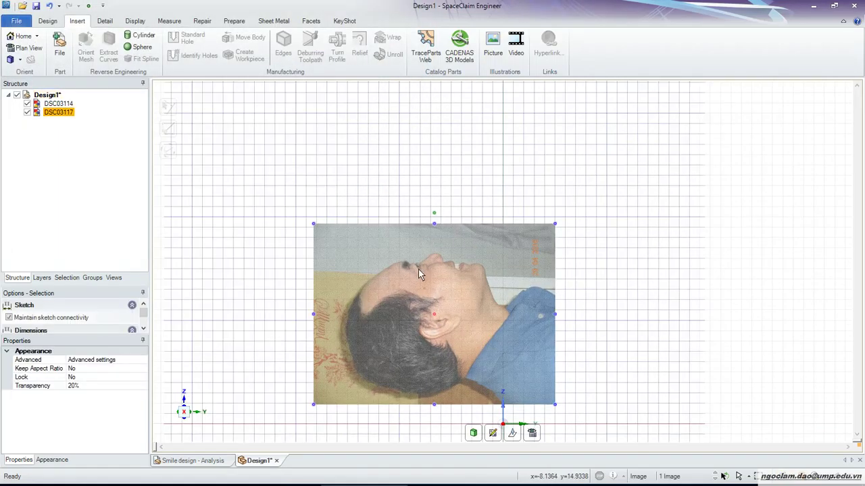
{"action": "mouse_move", "coordinate": [433, 214]}
{"action": "left_mouse_down"}
{"action": "mouse_move", "coordinate": [556, 322]}
{"action": "mouse_move", "coordinate": [558, 313]}
{"action": "left_mouse_up"}
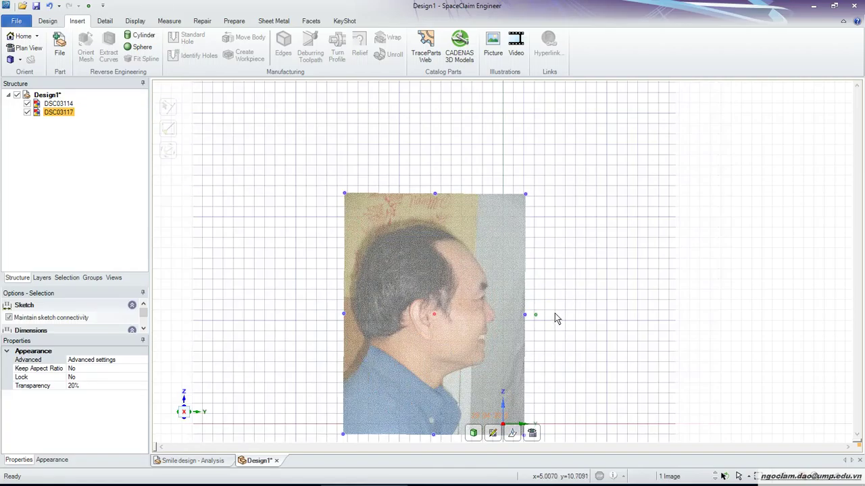
{"action": "left_click_drag", "start_coordinate": [558, 313], "coordinate": [558, 313]}
{"action": "key", "text": "z"}
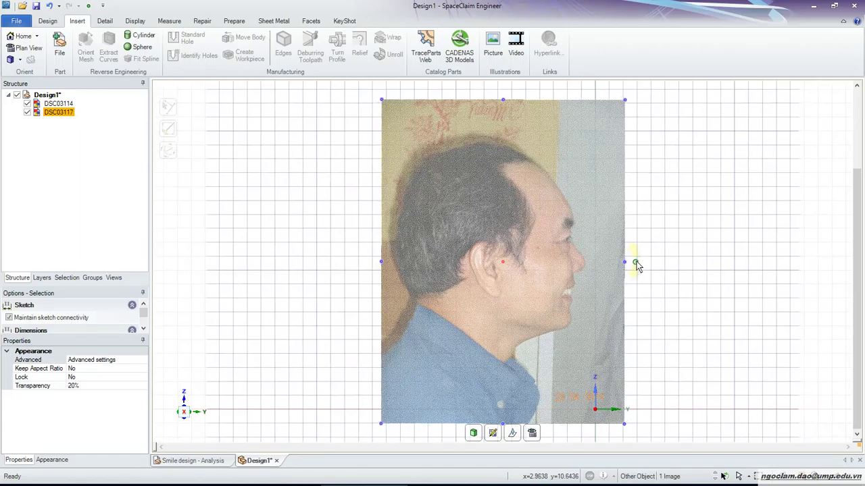
{"action": "left_click_drag", "start_coordinate": [551, 290], "coordinate": [646, 282]}
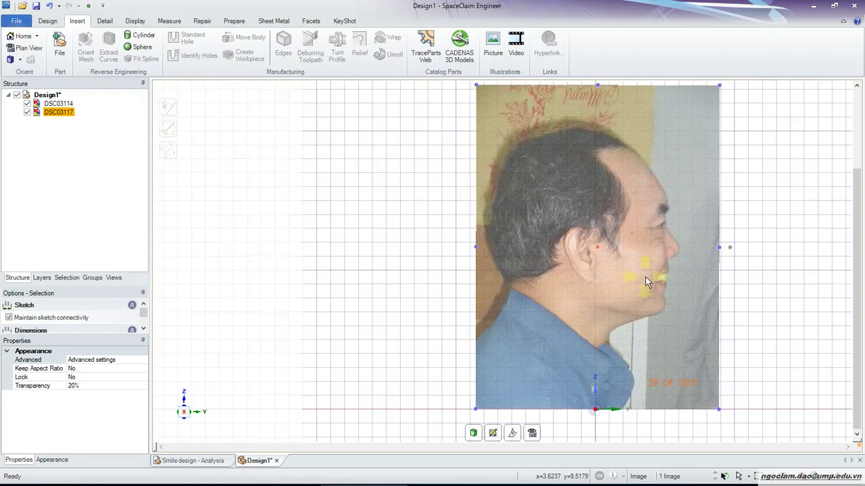
{"action": "left_click_drag", "start_coordinate": [646, 277], "coordinate": [649, 277]}
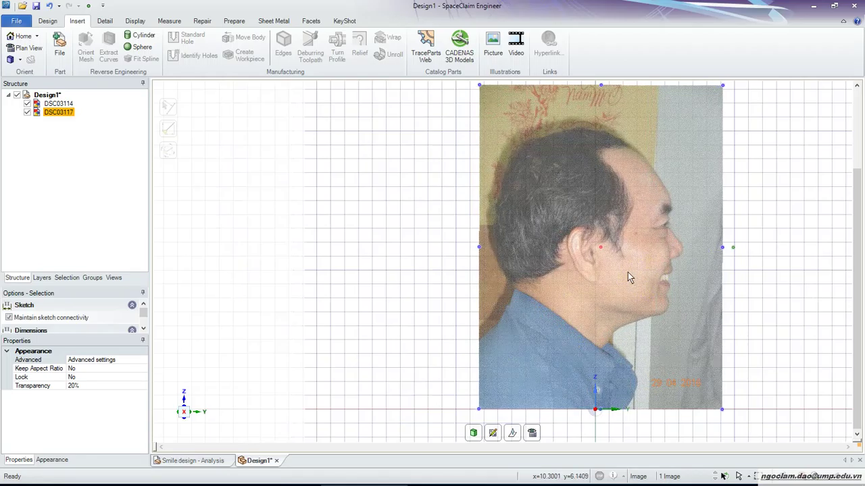
{"action": "key", "text": "h"}
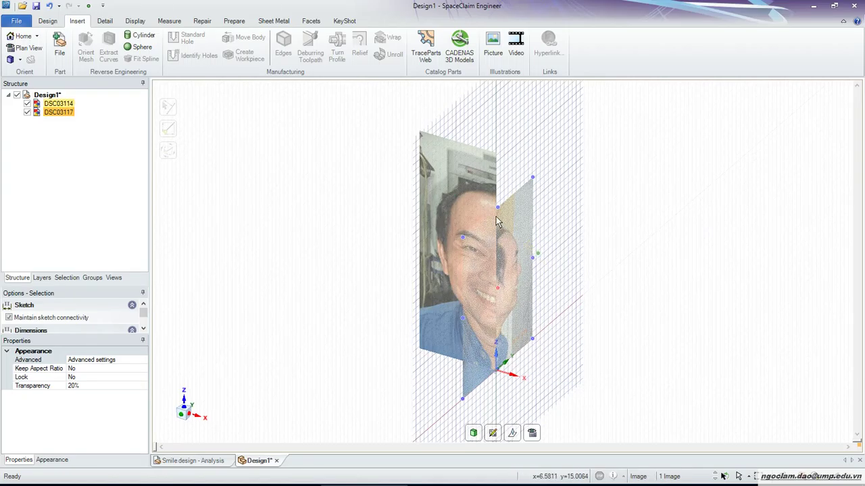
- Make the profile photo taller and the frontal DSC03114 slightly larger, then check from the side
{"action": "mouse_move", "coordinate": [538, 257]}
{"action": "left_mouse_down"}
{"action": "mouse_move", "coordinate": [496, 193]}
{"action": "mouse_move", "coordinate": [493, 164]}
{"action": "left_mouse_up"}
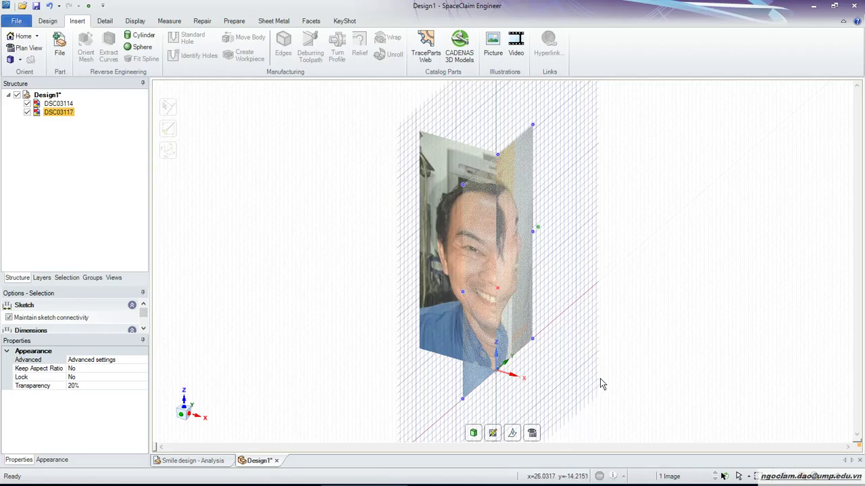
{"action": "left_click", "coordinate": [576, 390]}
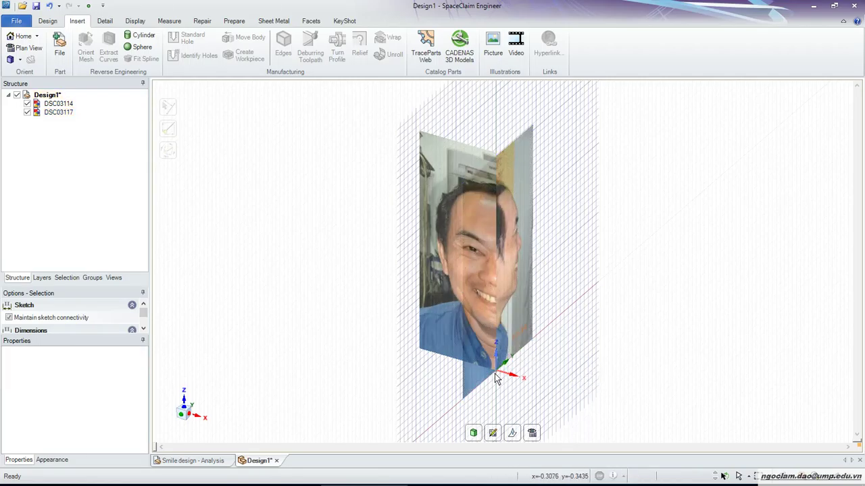
{"action": "left_click", "coordinate": [515, 255]}
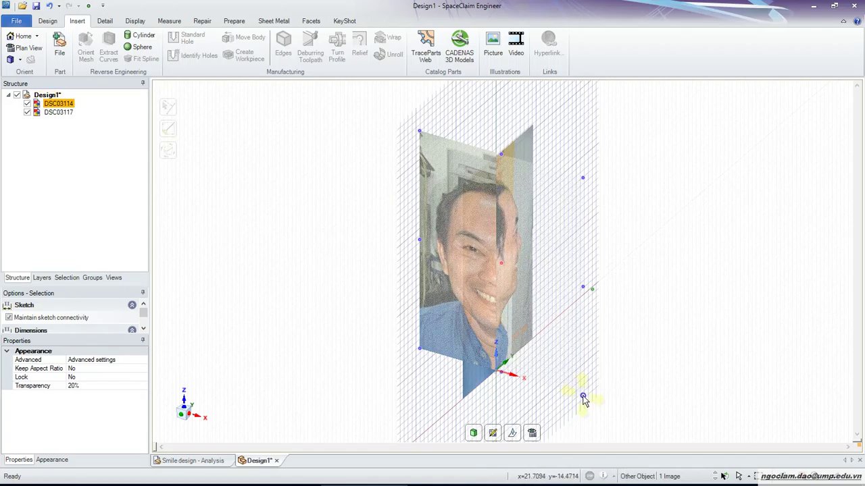
{"action": "left_click_drag", "start_coordinate": [583, 400], "coordinate": [580, 362]}
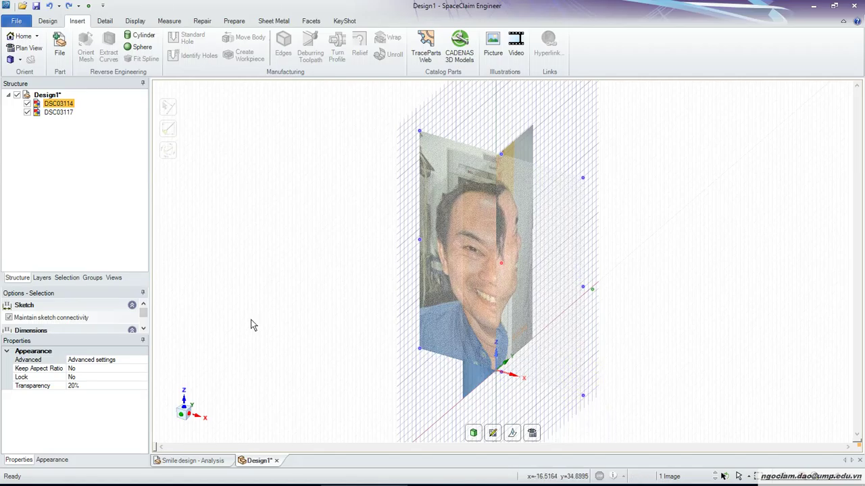
{"action": "left_click", "coordinate": [196, 417]}
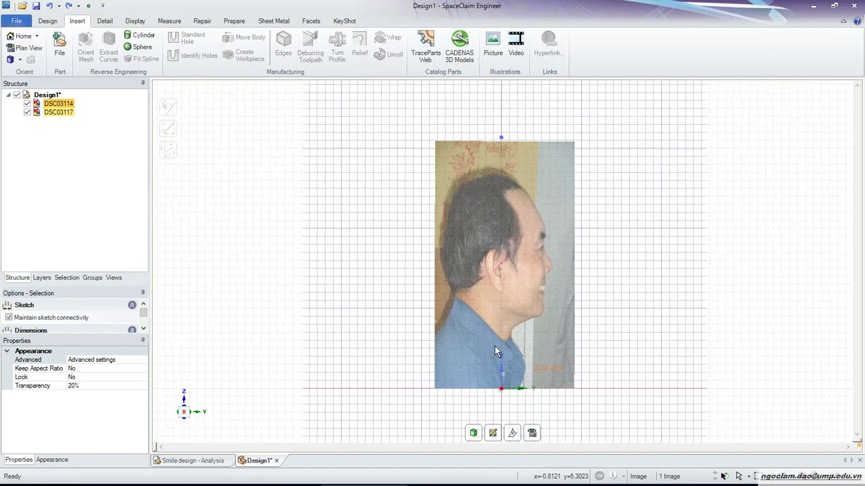
- Return to the 3D view, select DSC03117 in the Structure tree, and enlarge it upward
{"action": "key", "text": "h"}
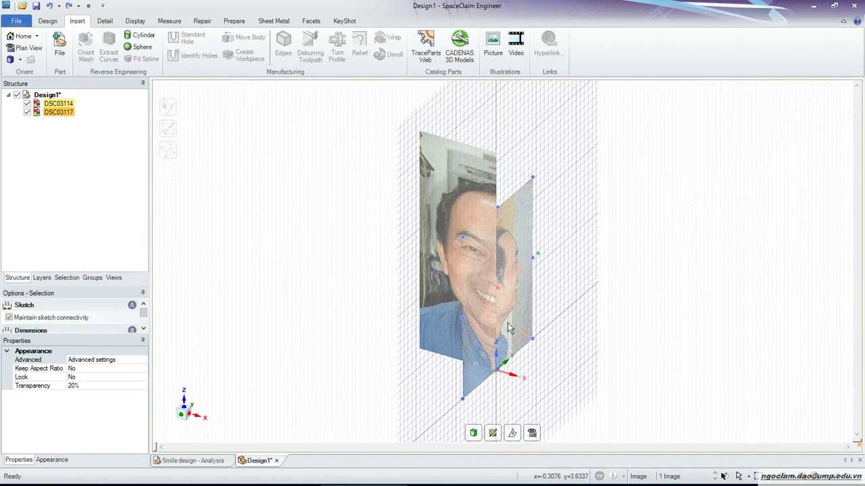
{"action": "right_click", "coordinate": [510, 328]}
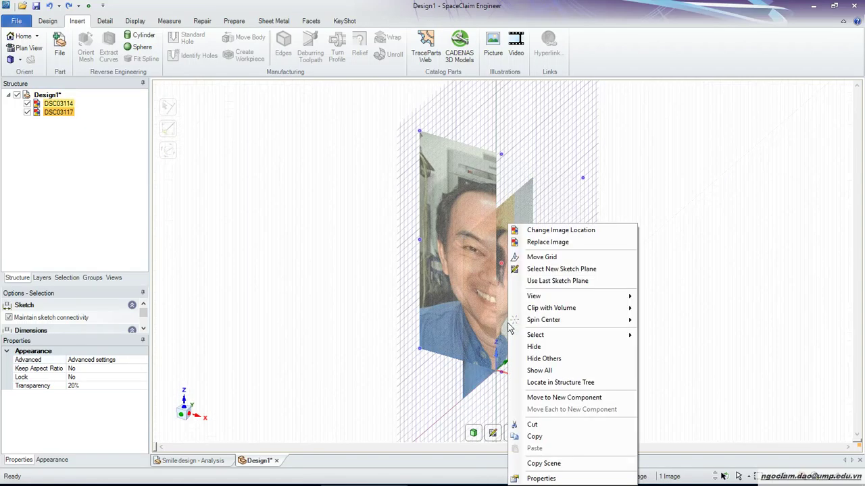
{"action": "left_click", "coordinate": [534, 479]}
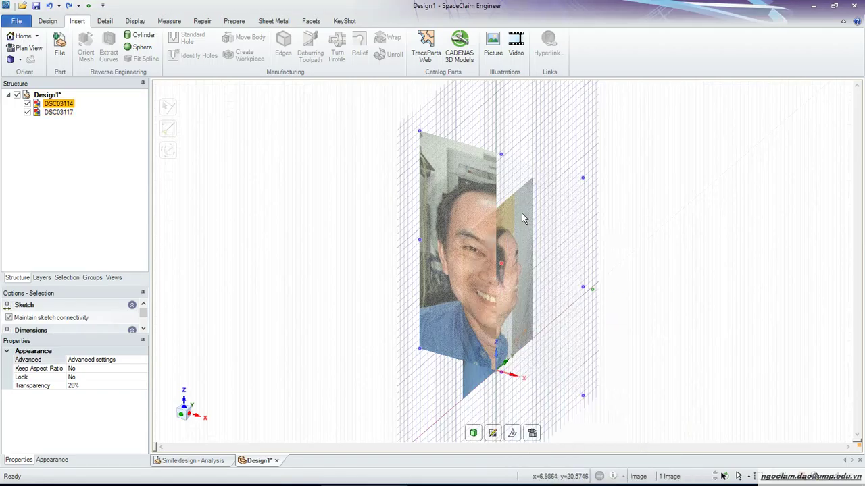
{"action": "left_click", "coordinate": [67, 114]}
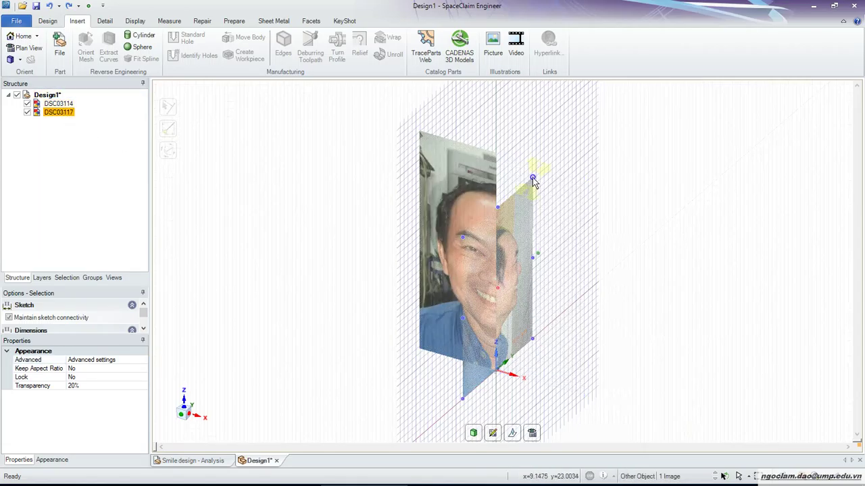
{"action": "mouse_move", "coordinate": [533, 179]}
{"action": "left_mouse_down"}
{"action": "mouse_move", "coordinate": [549, 117]}
{"action": "mouse_move", "coordinate": [576, 83]}
{"action": "left_mouse_up"}
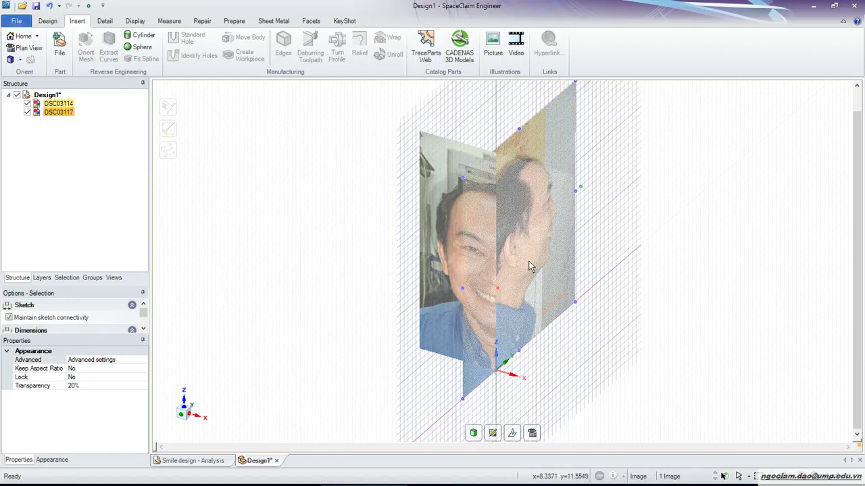
- Move the frontal photo up and left and nudge the profile photo into alignment
{"action": "mouse_move", "coordinate": [529, 292]}
{"action": "left_mouse_down"}
{"action": "mouse_move", "coordinate": [508, 266]}
{"action": "mouse_move", "coordinate": [505, 243]}
{"action": "left_mouse_up"}
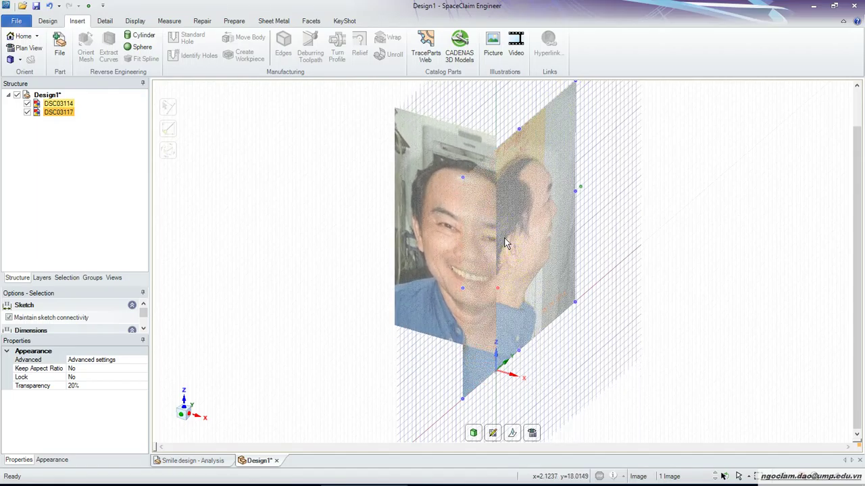
{"action": "left_click", "coordinate": [512, 290]}
{"action": "left_click", "coordinate": [495, 284]}
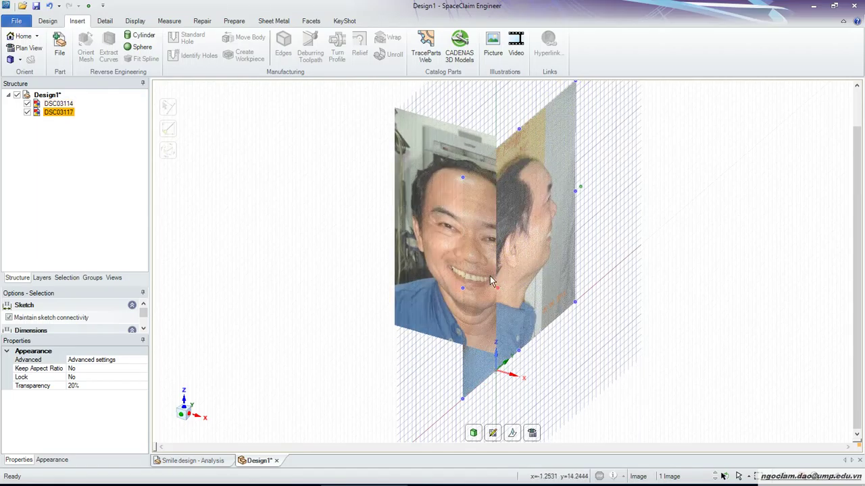
{"action": "left_click_drag", "start_coordinate": [492, 281], "coordinate": [483, 283]}
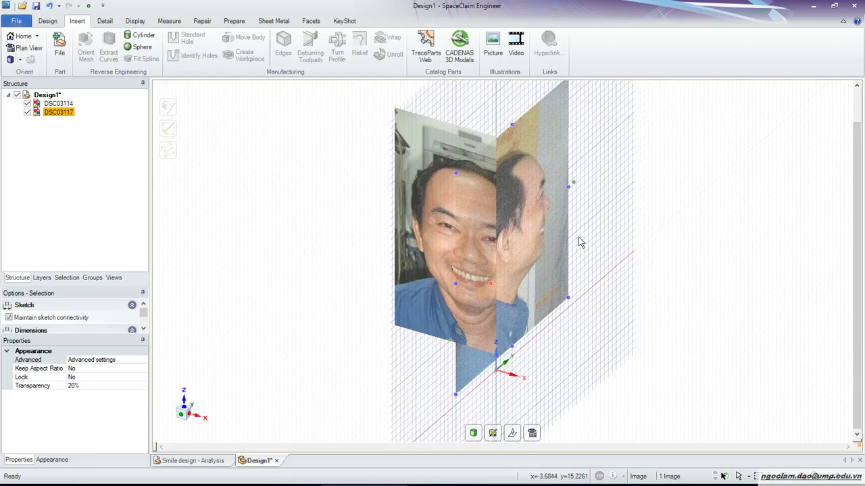
{"action": "mouse_move", "coordinate": [854, 279]}
{"action": "left_mouse_down"}
{"action": "mouse_move", "coordinate": [853, 266]}
{"action": "mouse_move", "coordinate": [864, 352]}
{"action": "left_mouse_up"}
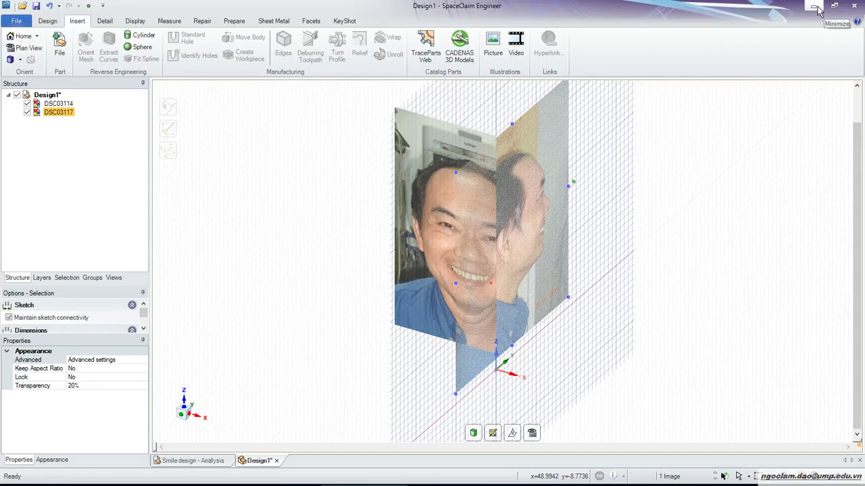
- Use Move on the frontal photo DSC03114 to set it down in a new position
{"action": "left_click", "coordinate": [551, 234]}
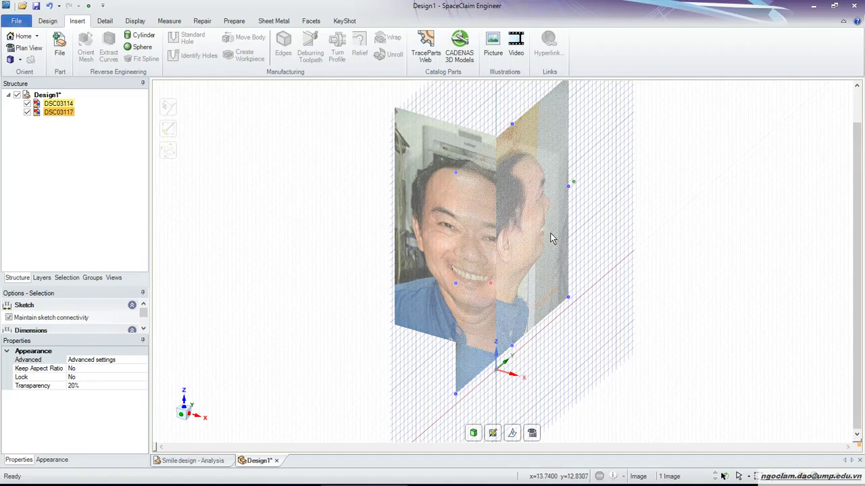
{"action": "right_click", "coordinate": [553, 236]}
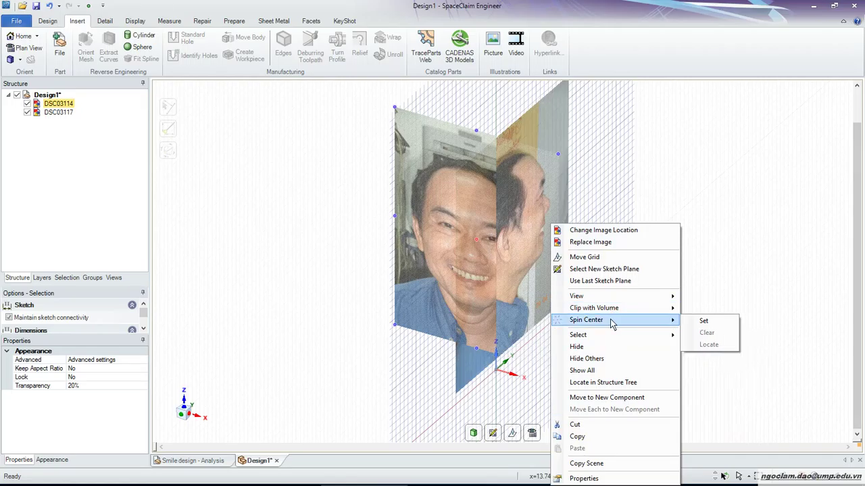
{"action": "left_click", "coordinate": [630, 232]}
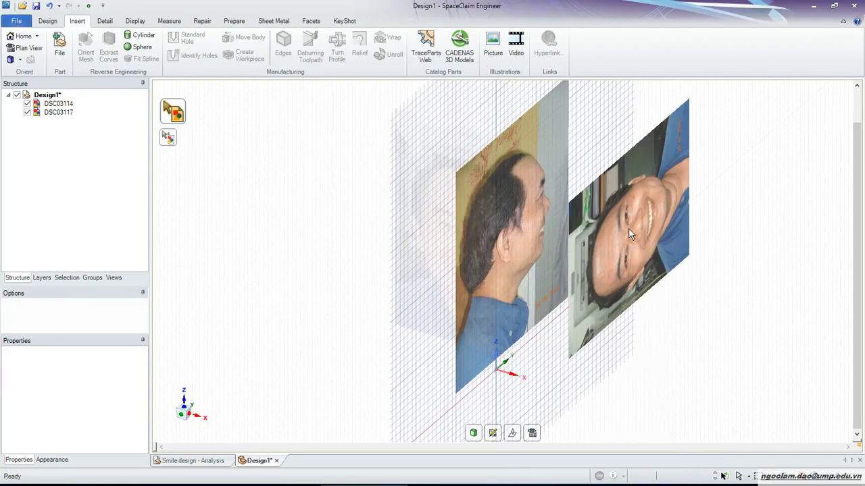
{"action": "left_click_drag", "start_coordinate": [629, 233], "coordinate": [627, 213]}
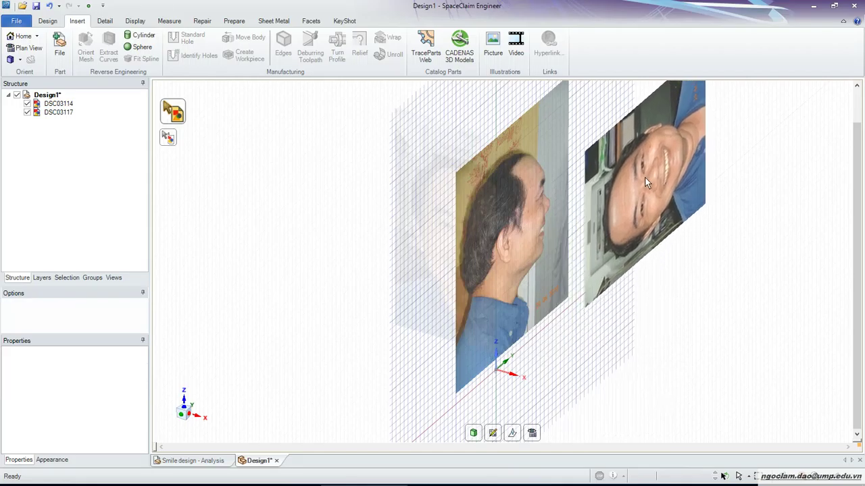
{"action": "left_click", "coordinate": [627, 214]}
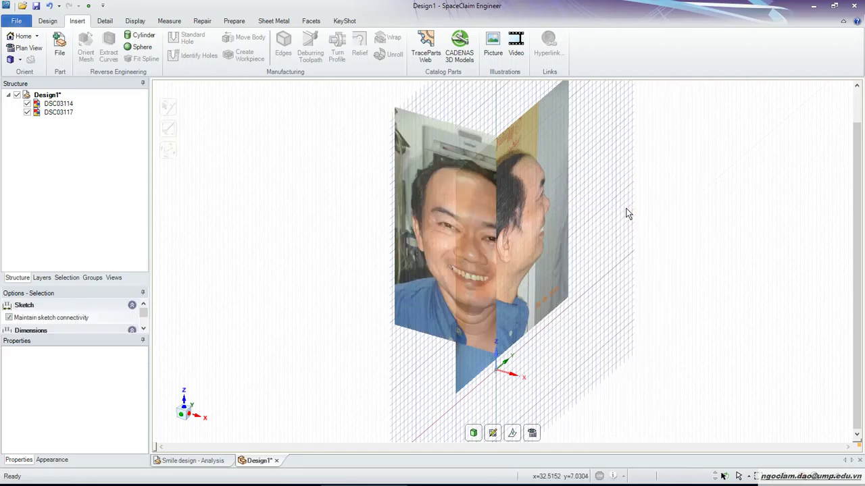
- In side view, slide the profile photo DSC03117 right and slightly up
{"action": "left_click", "coordinate": [558, 263]}
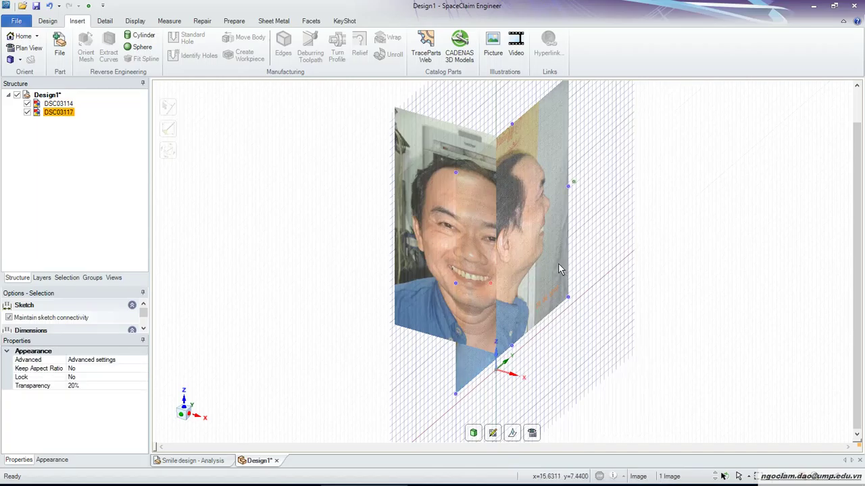
{"action": "left_click", "coordinate": [196, 416]}
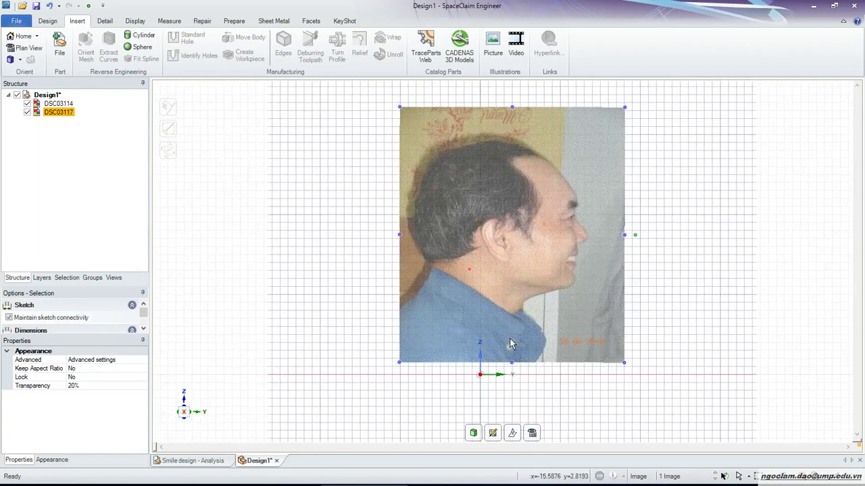
{"action": "left_click", "coordinate": [657, 303]}
{"action": "key", "text": "h"}
{"action": "key", "text": "ctrl+z"}
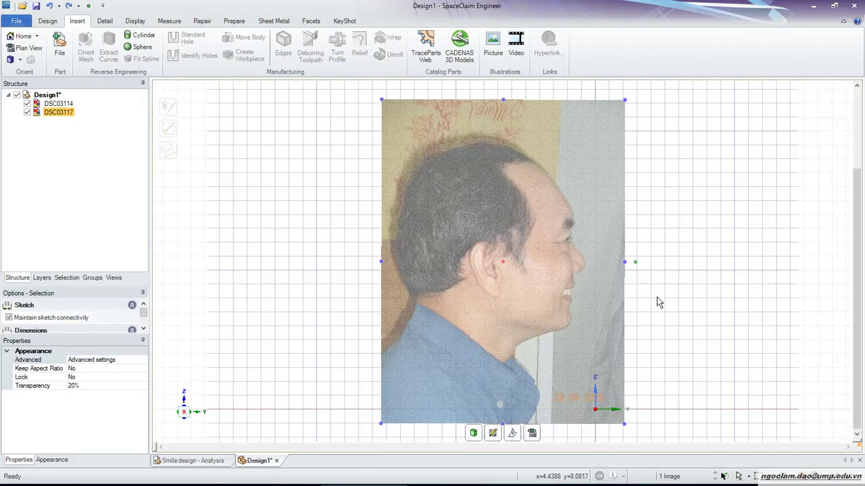
{"action": "left_click", "coordinate": [657, 304]}
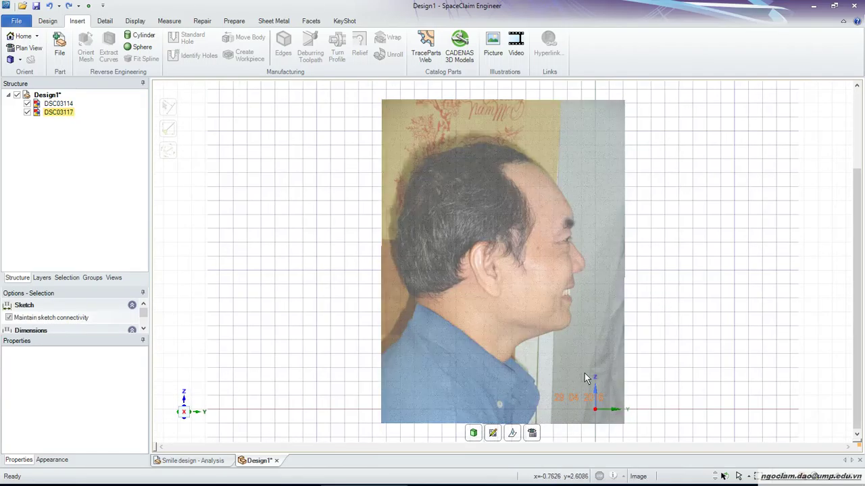
{"action": "left_click_drag", "start_coordinate": [544, 366], "coordinate": [629, 349]}
{"action": "left_click_drag", "start_coordinate": [629, 349], "coordinate": [639, 350]}
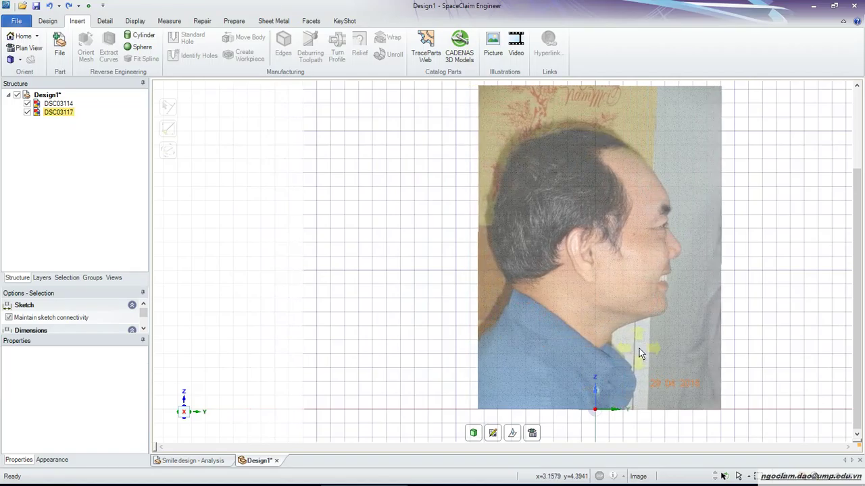
{"action": "left_click_drag", "start_coordinate": [641, 352], "coordinate": [641, 350]}
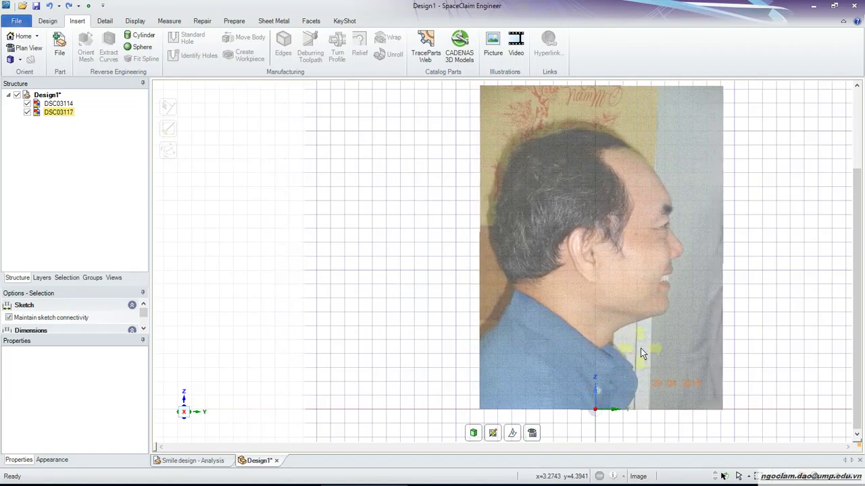
{"action": "left_click", "coordinate": [401, 382]}
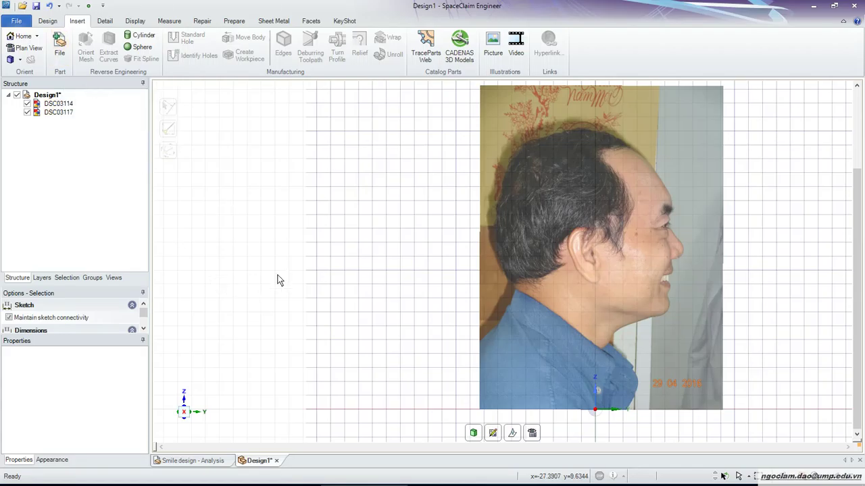
{"action": "left_click", "coordinate": [180, 414]}
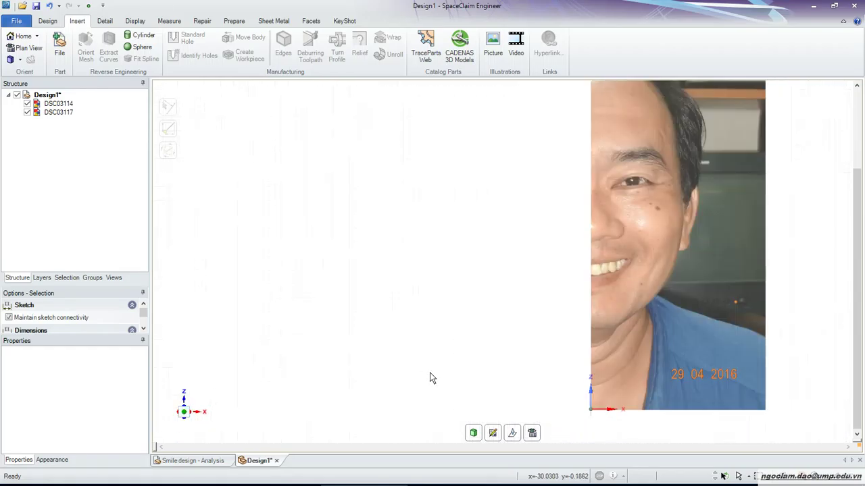
- Select the frontal DSC03114 photo and zoom to fit it fully in the front view
{"action": "left_click", "coordinate": [616, 312]}
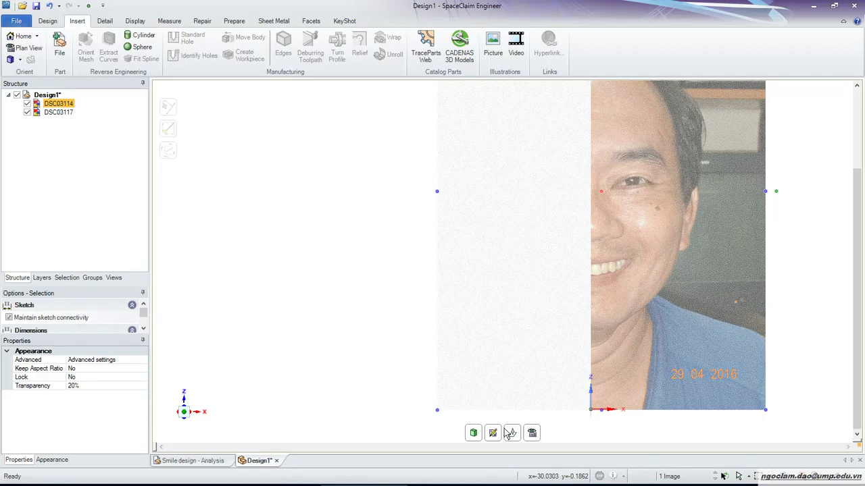
{"action": "left_click", "coordinate": [473, 433]}
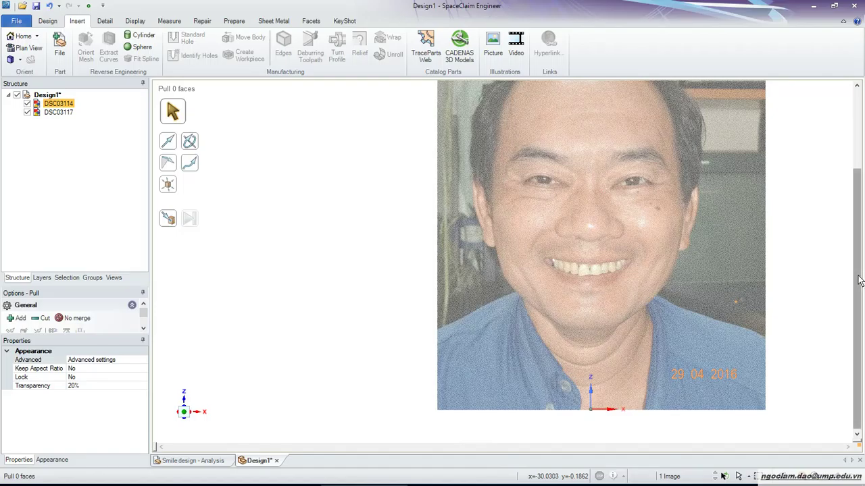
{"action": "scroll", "coordinate": [862, 276], "scroll_direction": "up", "scroll_amount": 3}
{"action": "key", "text": "z"}
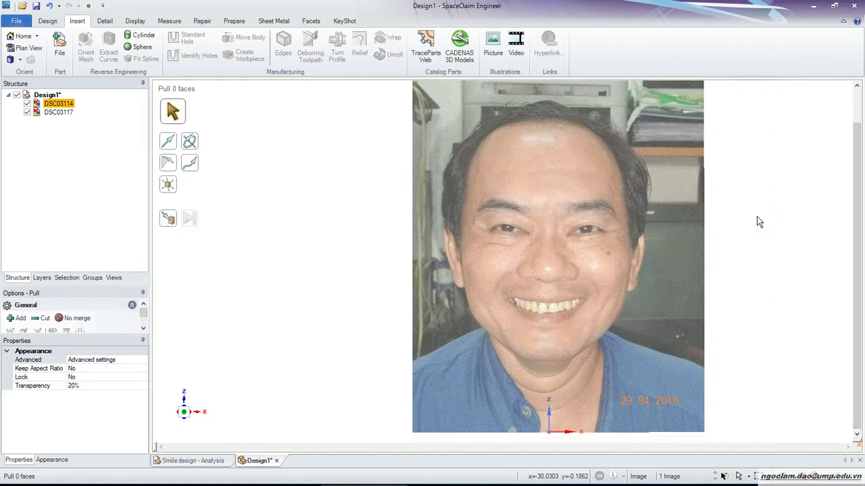
{"action": "left_click", "coordinate": [707, 223]}
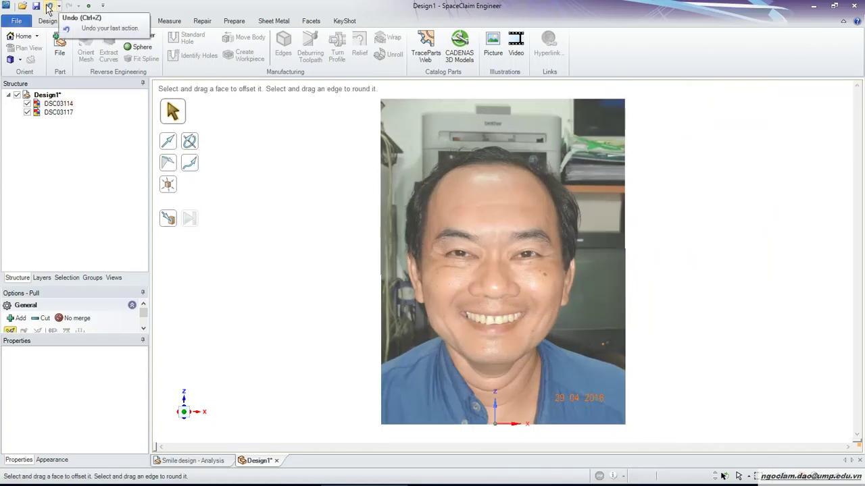
{"action": "left_click", "coordinate": [47, 22]}
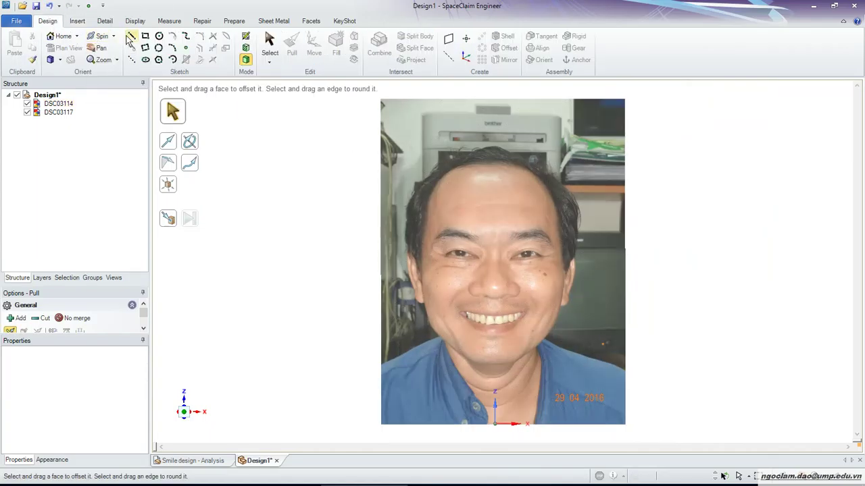
- Start a sketch on the frontal DSC03114 photo plane, toggling sketch mode off and back on
{"action": "left_click", "coordinate": [131, 36]}
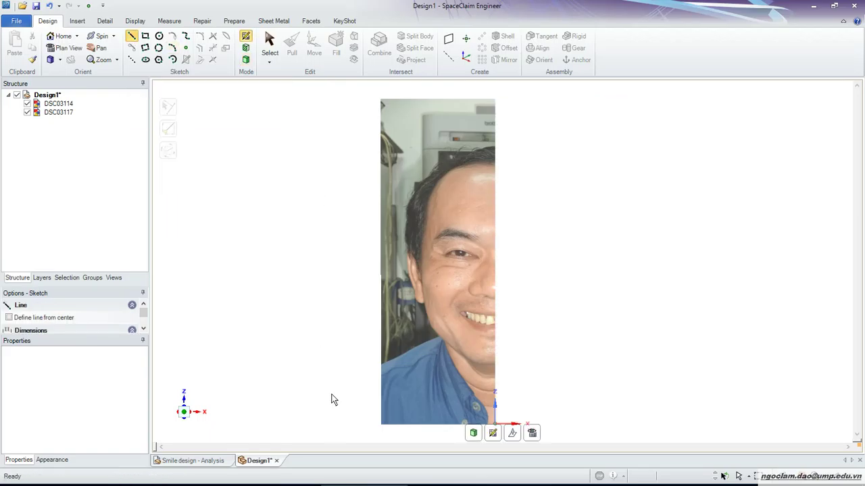
{"action": "left_click", "coordinate": [492, 433]}
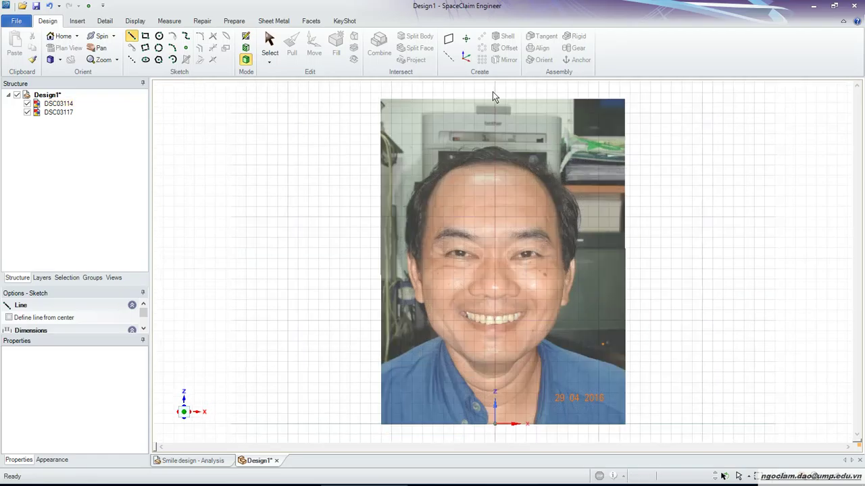
{"action": "left_click", "coordinate": [186, 47]}
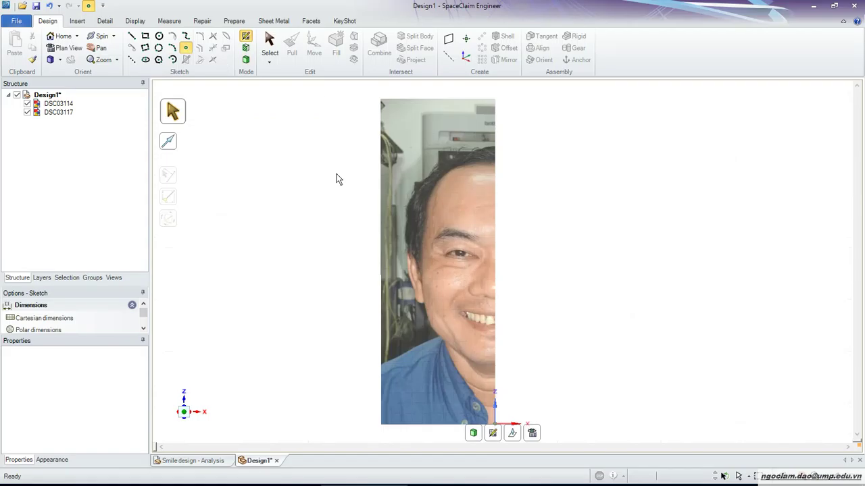
{"action": "left_click", "coordinate": [473, 433]}
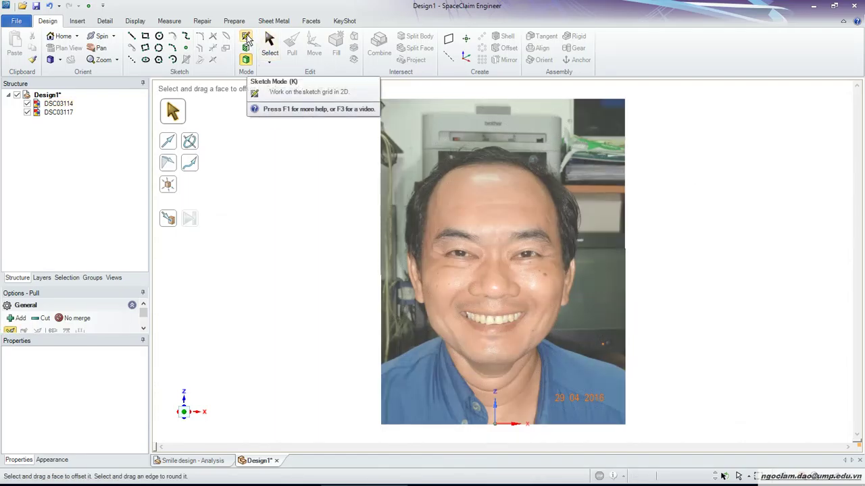
{"action": "left_click", "coordinate": [247, 39]}
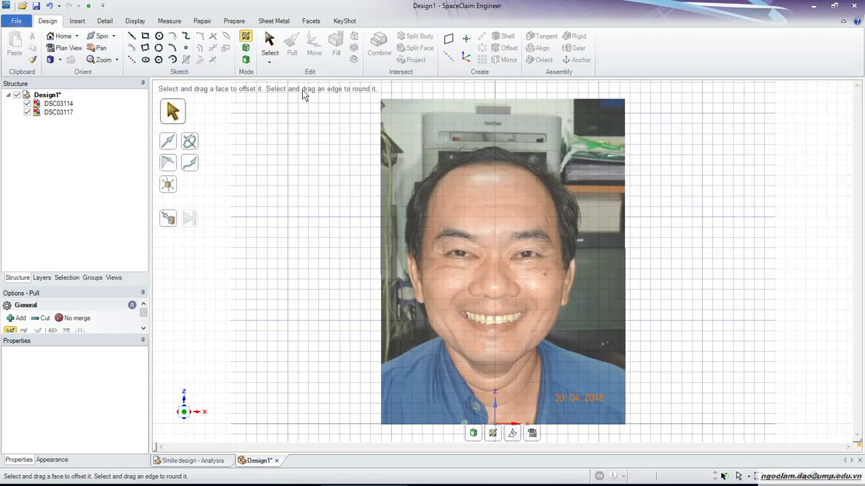
- Place sketch points on the chin, dental midline, nose base, both nose wings, eye corners and right mouth corner
{"action": "left_click", "coordinate": [185, 47]}
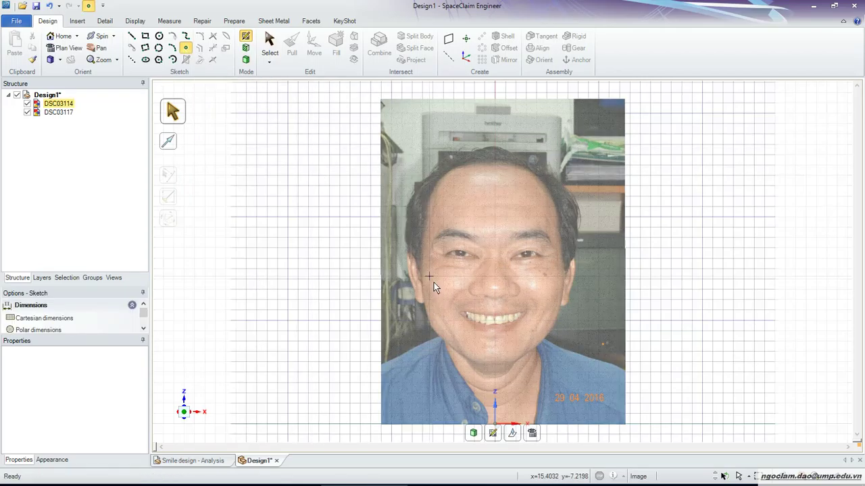
{"action": "left_click", "coordinate": [493, 365]}
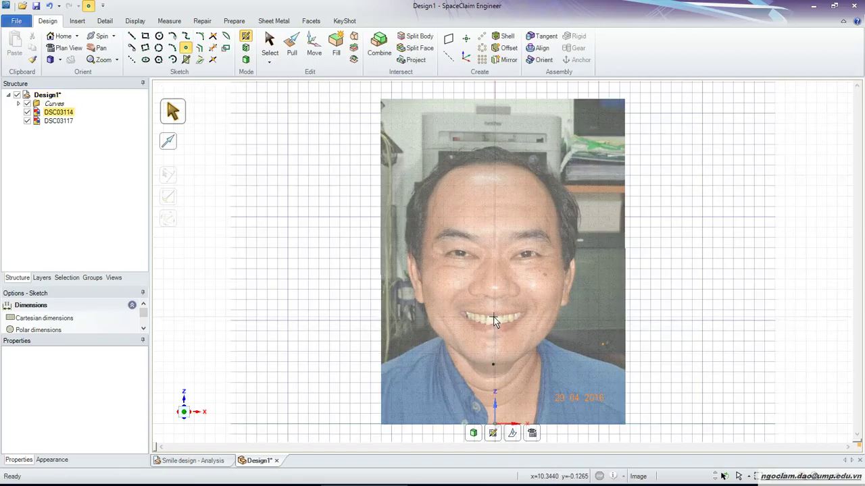
{"action": "left_click", "coordinate": [494, 319]}
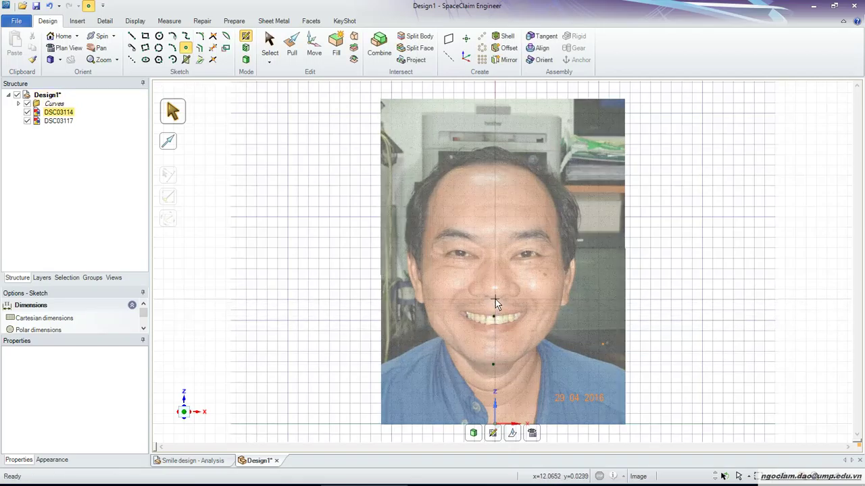
{"action": "left_click", "coordinate": [495, 299]}
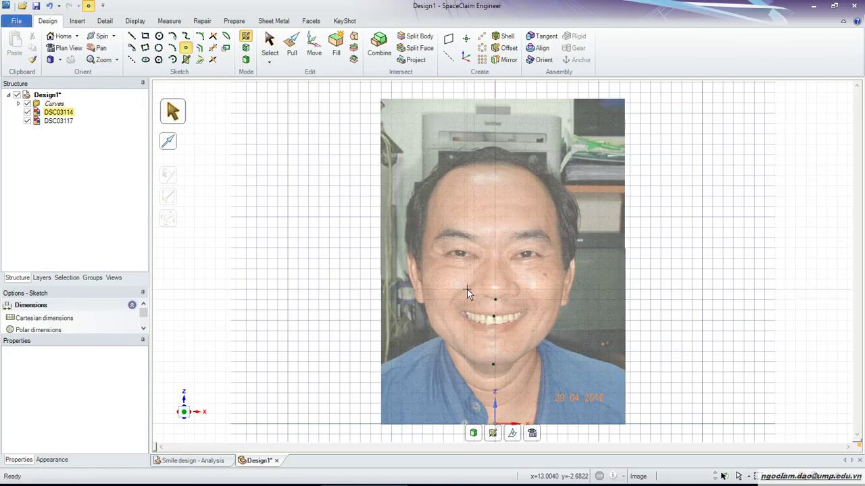
{"action": "left_click", "coordinate": [467, 289]}
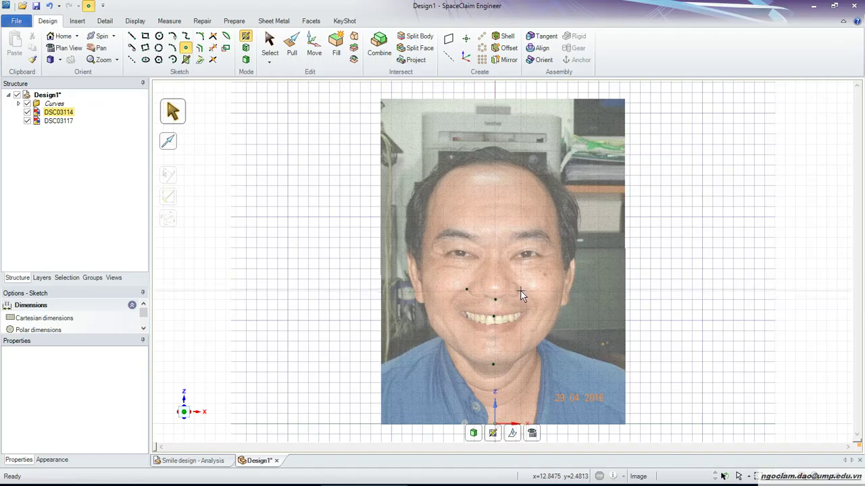
{"action": "left_click", "coordinate": [521, 290]}
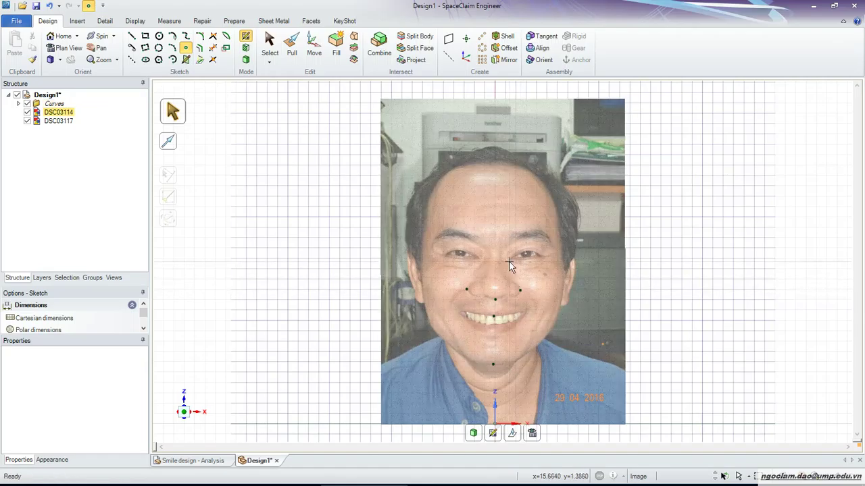
{"action": "left_click", "coordinate": [510, 259]}
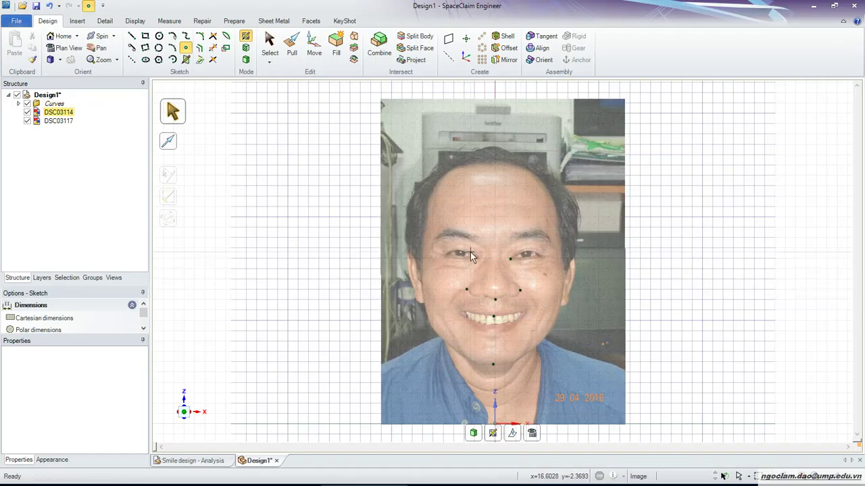
{"action": "left_click", "coordinate": [476, 258]}
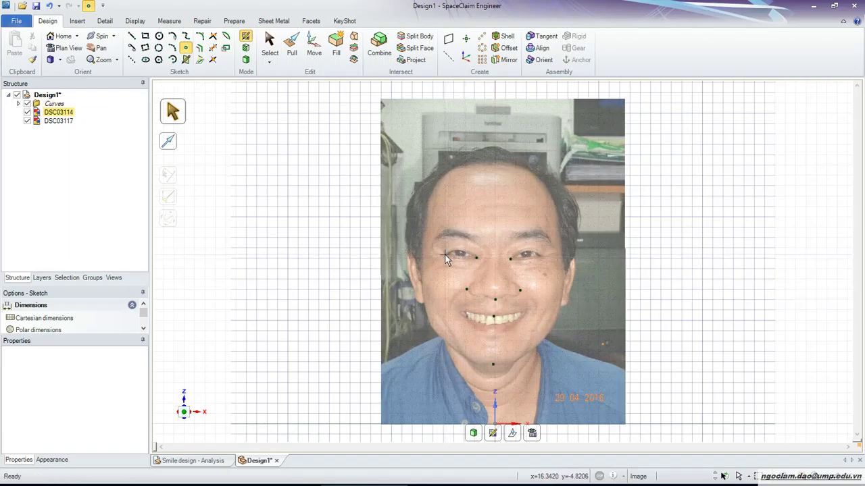
{"action": "left_click", "coordinate": [444, 254]}
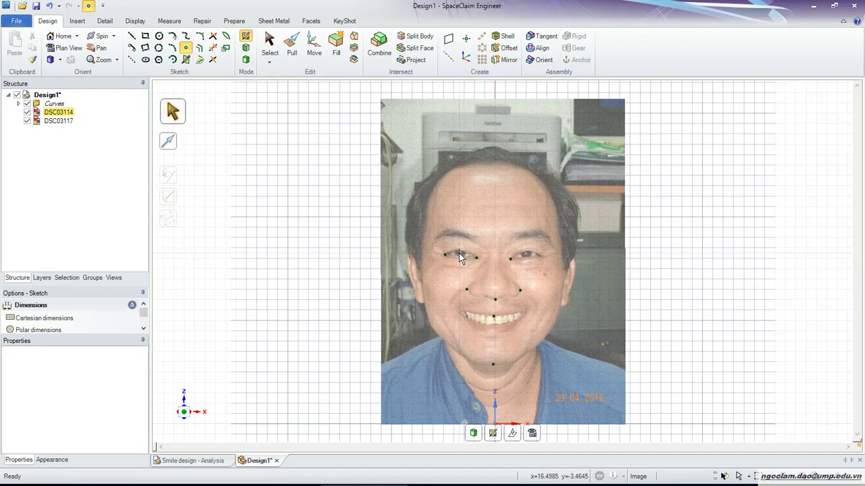
{"action": "left_click", "coordinate": [458, 257]}
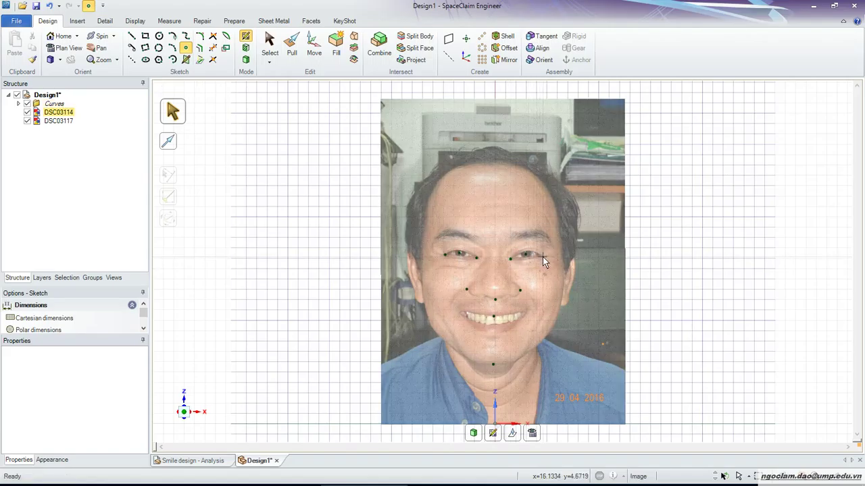
{"action": "left_click", "coordinate": [541, 256]}
{"action": "left_click", "coordinate": [536, 308]}
- Add points beside both mouth corners, below the lower lip, and on both cheeks and jaw sides
{"action": "left_click", "coordinate": [526, 312]}
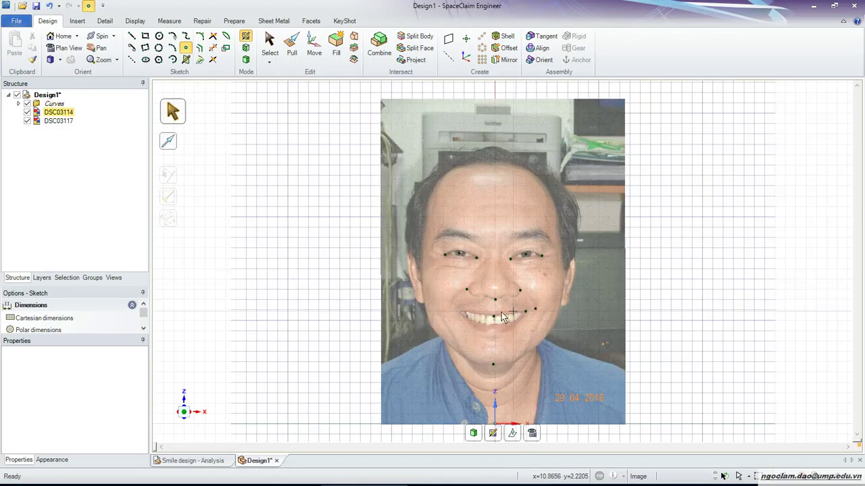
{"action": "left_click", "coordinate": [460, 312]}
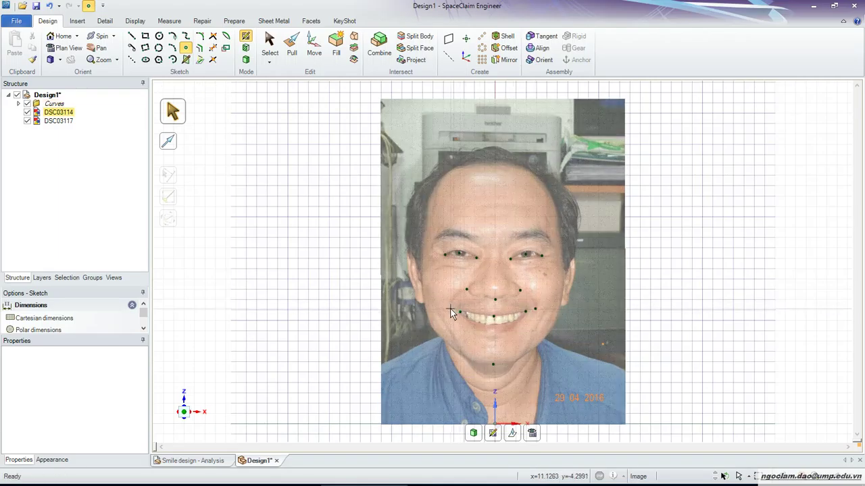
{"action": "left_click", "coordinate": [494, 336]}
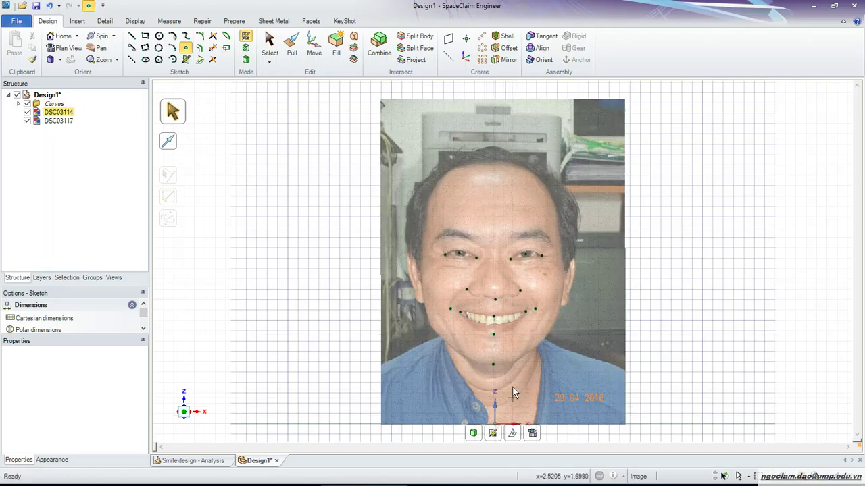
{"action": "left_click", "coordinate": [494, 324]}
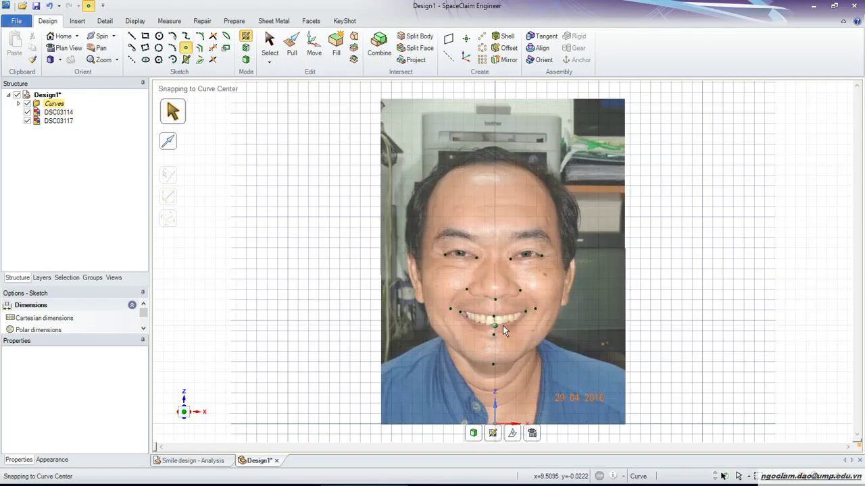
{"action": "left_click", "coordinate": [565, 276]}
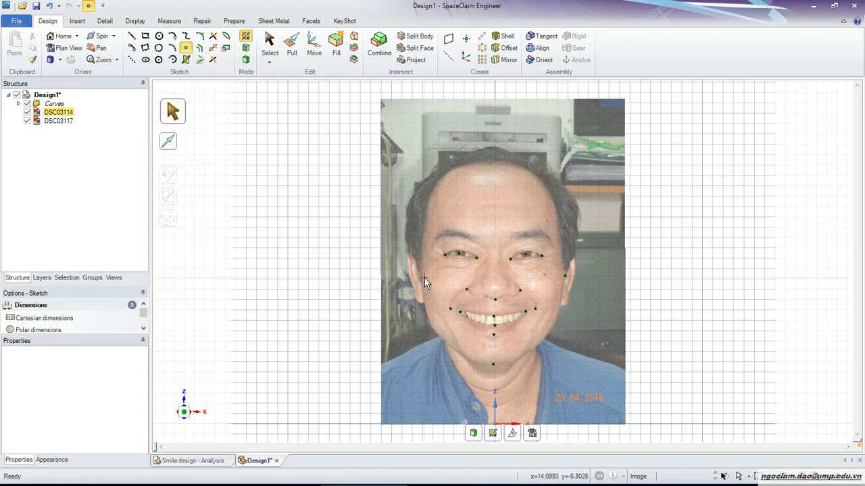
{"action": "left_click", "coordinate": [420, 276]}
{"action": "left_click", "coordinate": [423, 304]}
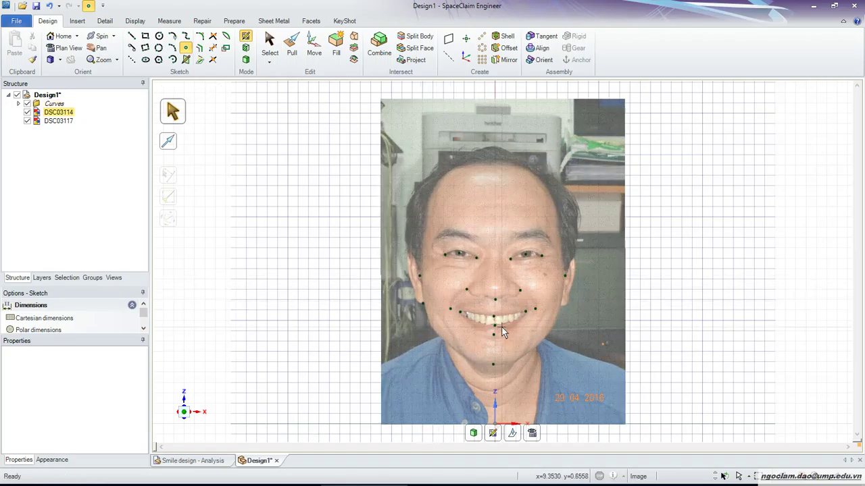
{"action": "left_click", "coordinate": [560, 305]}
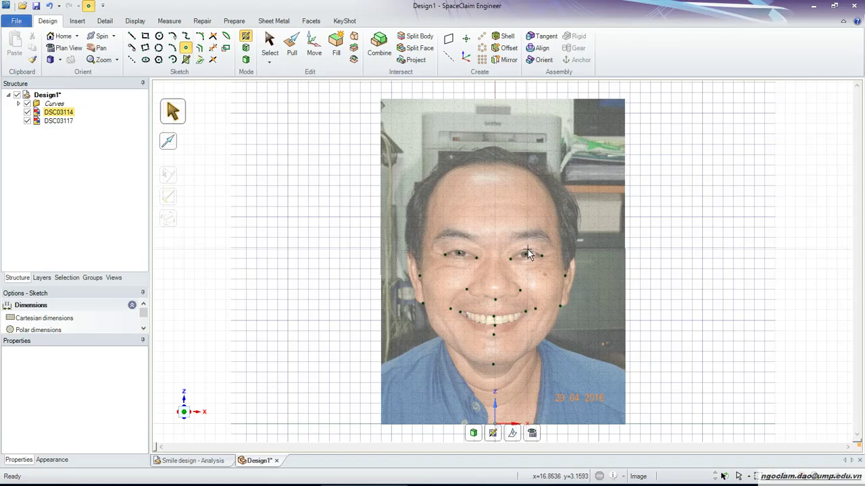
- Add points above and below each eye
{"action": "left_click", "coordinate": [528, 251]}
{"action": "left_click", "coordinate": [457, 250]}
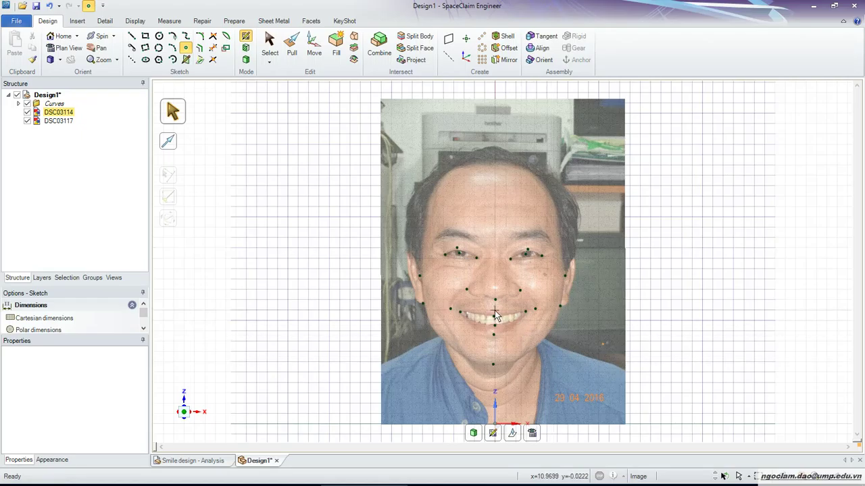
{"action": "left_click", "coordinate": [460, 269]}
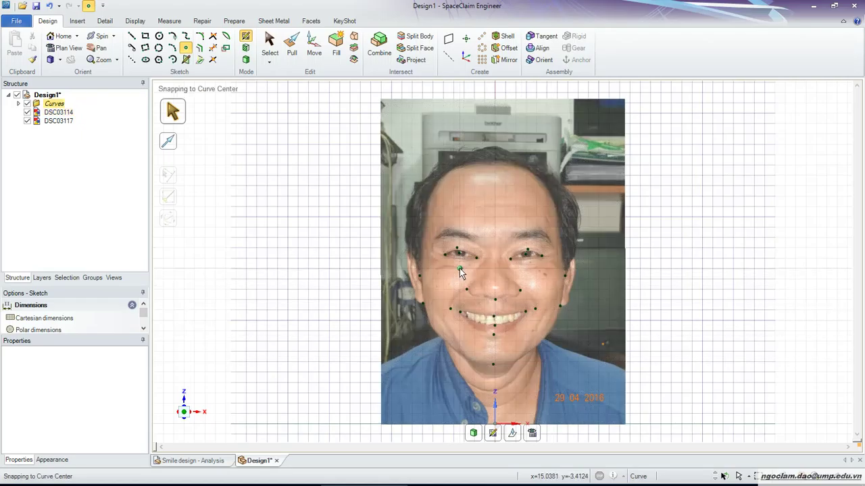
{"action": "left_click", "coordinate": [527, 270]}
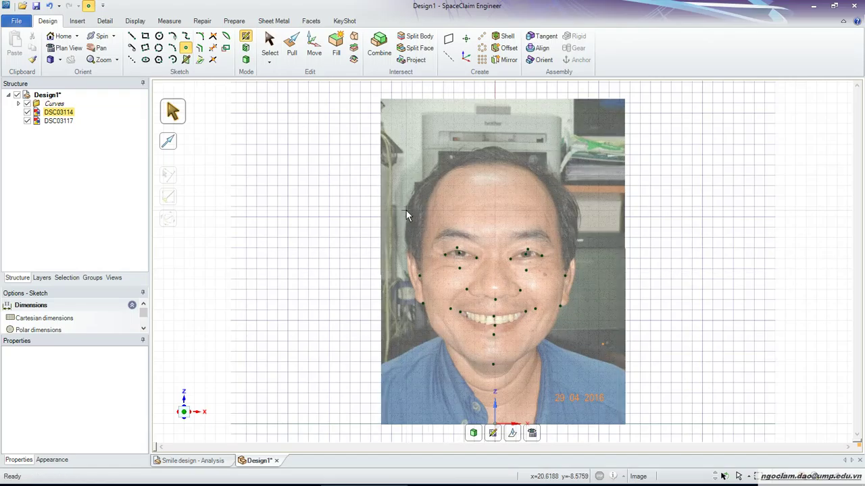
- Zoom in on the face and delete the stray cheek point
{"action": "left_click", "coordinate": [101, 61]}
{"action": "mouse_move", "coordinate": [345, 287]}
{"action": "left_mouse_down"}
{"action": "mouse_move", "coordinate": [365, 356]}
{"action": "mouse_move", "coordinate": [360, 329]}
{"action": "left_mouse_up"}
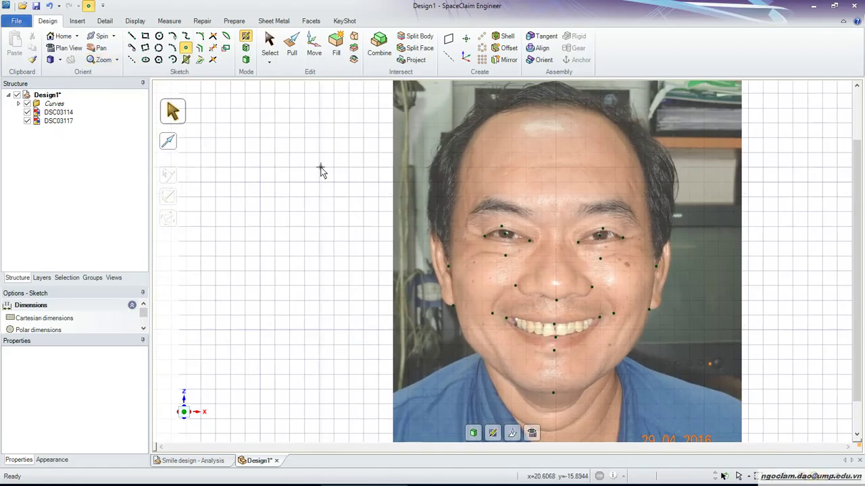
{"action": "left_click", "coordinate": [269, 42]}
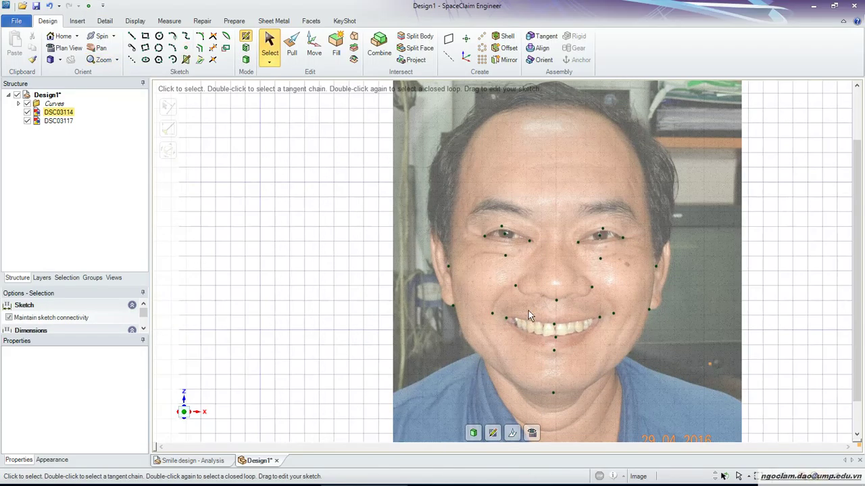
{"action": "left_click", "coordinate": [556, 300]}
{"action": "left_click", "coordinate": [515, 287]}
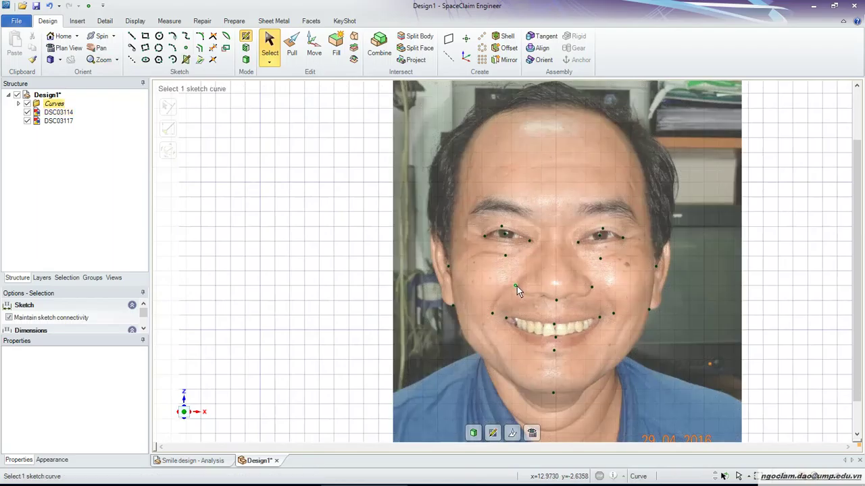
{"action": "key", "text": "Delete"}
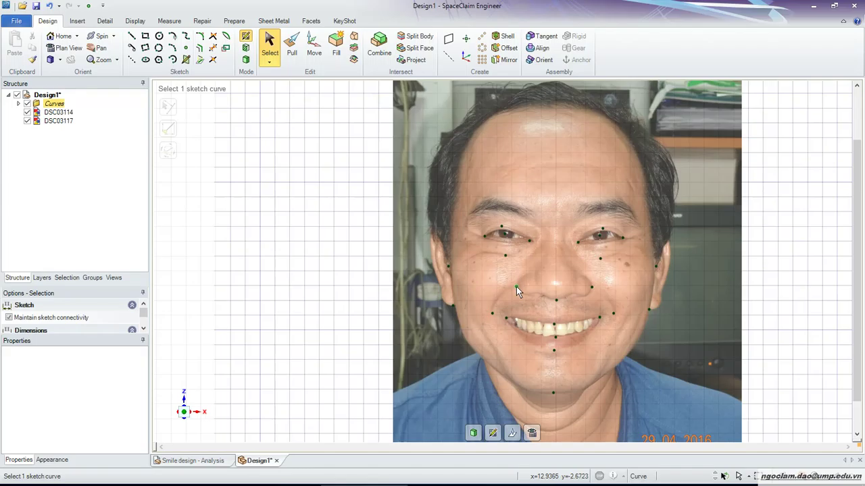
{"action": "left_click", "coordinate": [515, 348]}
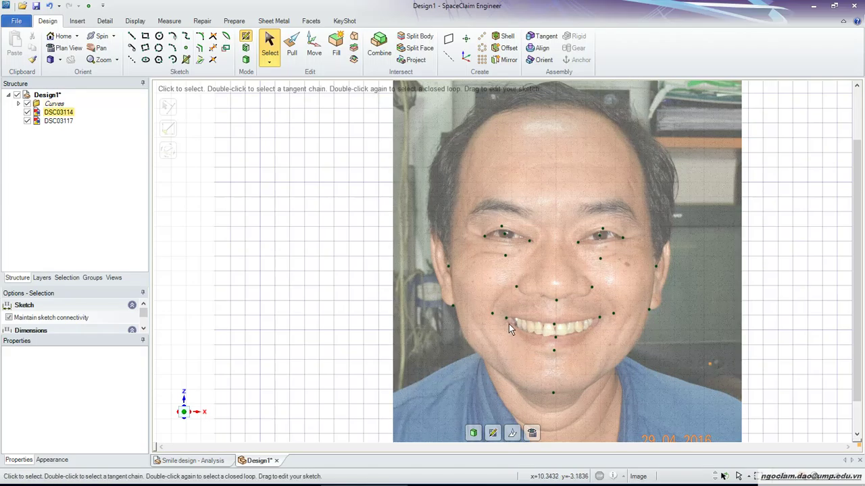
{"action": "left_click", "coordinate": [507, 320]}
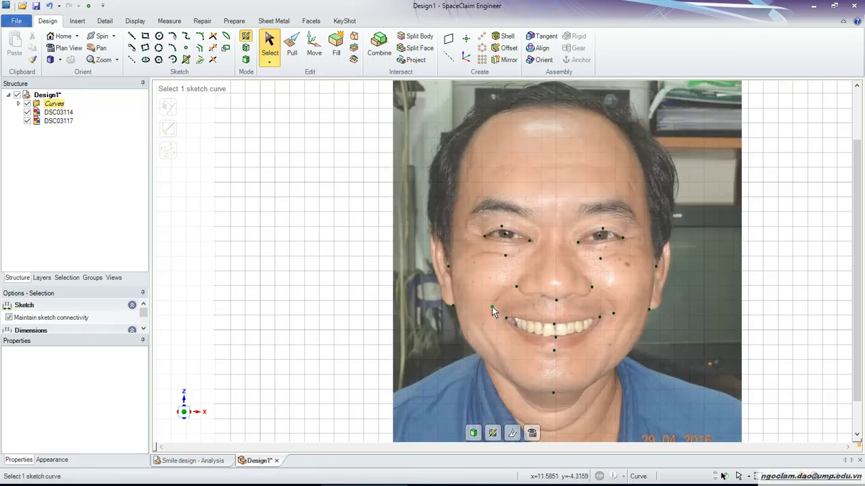
{"action": "key", "text": "Escape"}
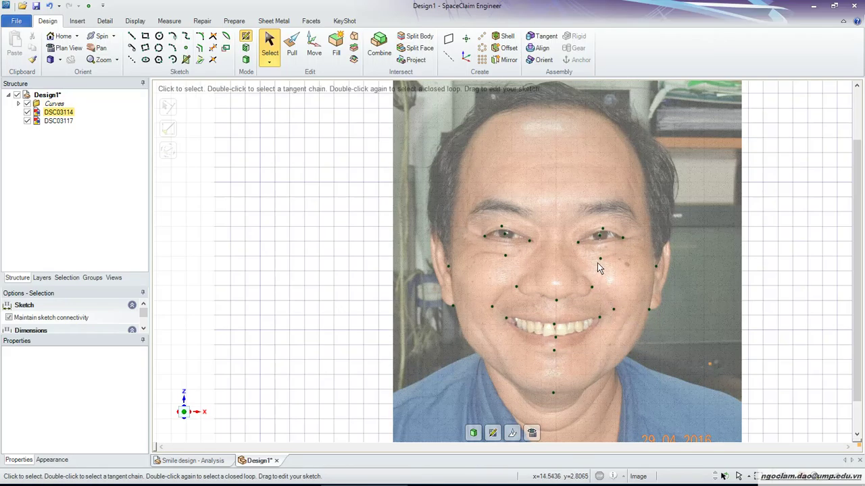
- Nudge the left eye landmark slightly to the right and check the other eye points
{"action": "left_click", "coordinate": [502, 227]}
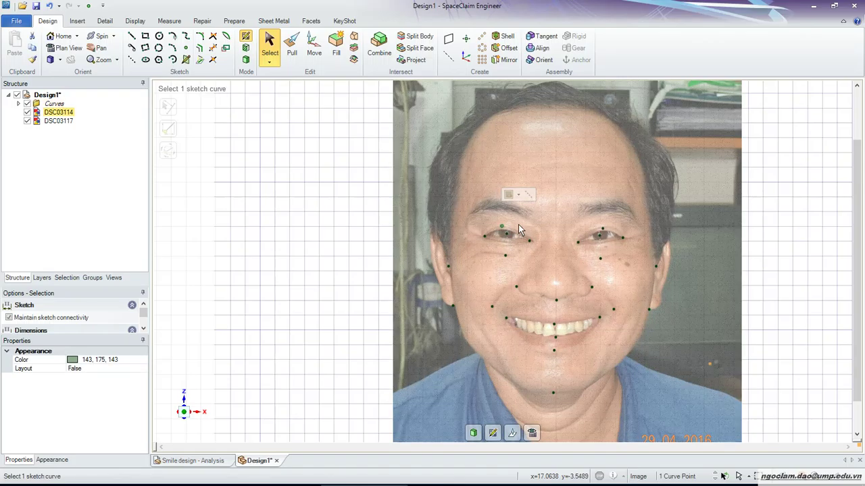
{"action": "left_click_drag", "start_coordinate": [603, 229], "coordinate": [608, 227]}
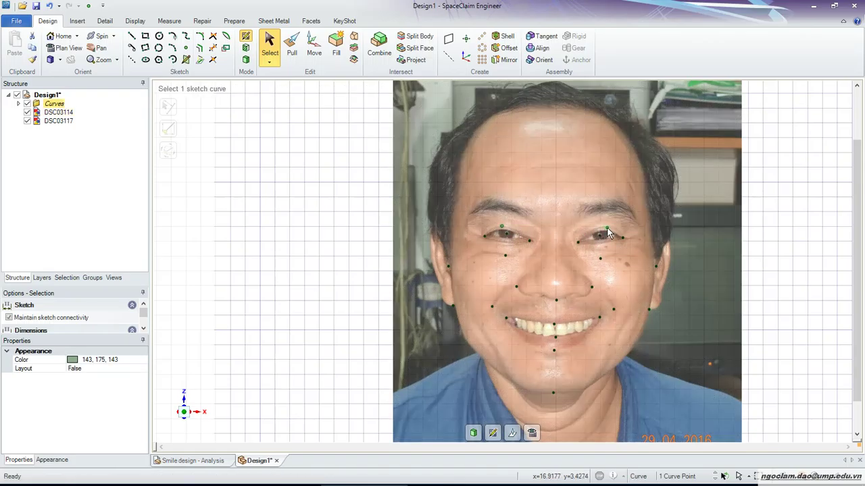
{"action": "left_click", "coordinate": [606, 263]}
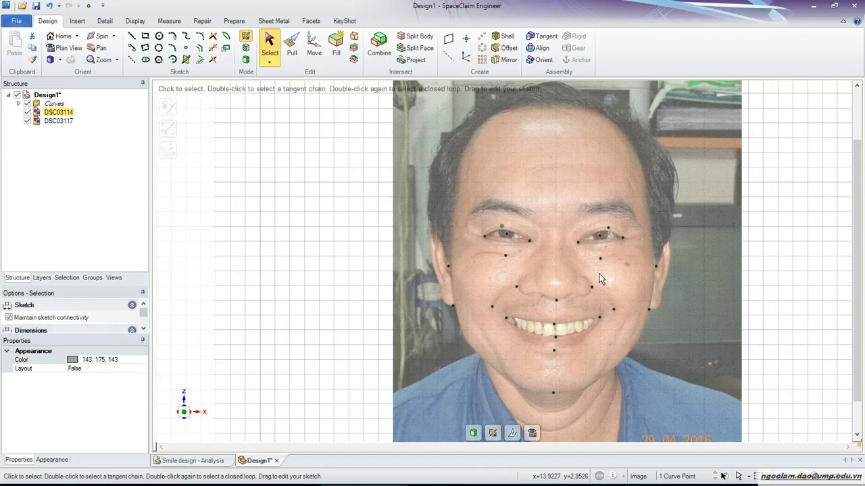
{"action": "left_click", "coordinate": [601, 259]}
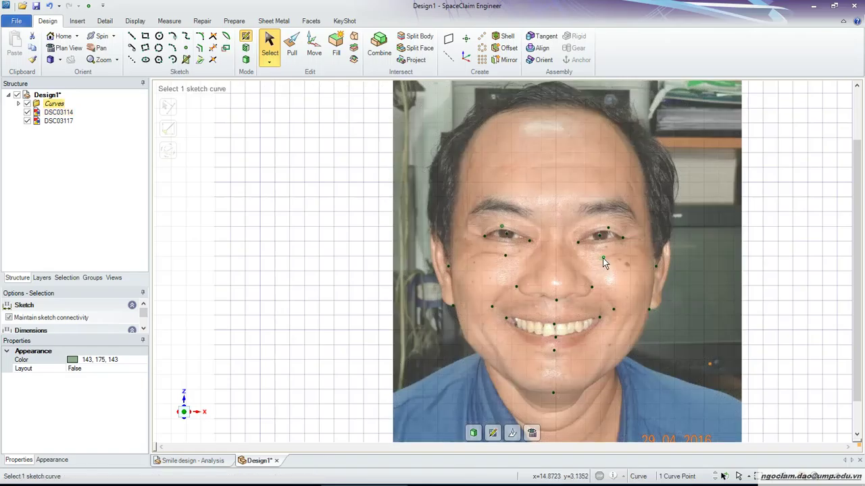
{"action": "left_click", "coordinate": [541, 252]}
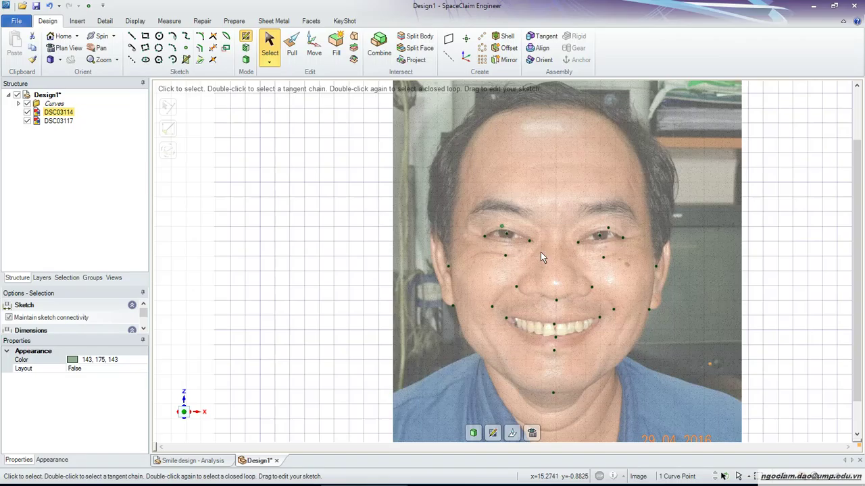
{"action": "left_click", "coordinate": [505, 256]}
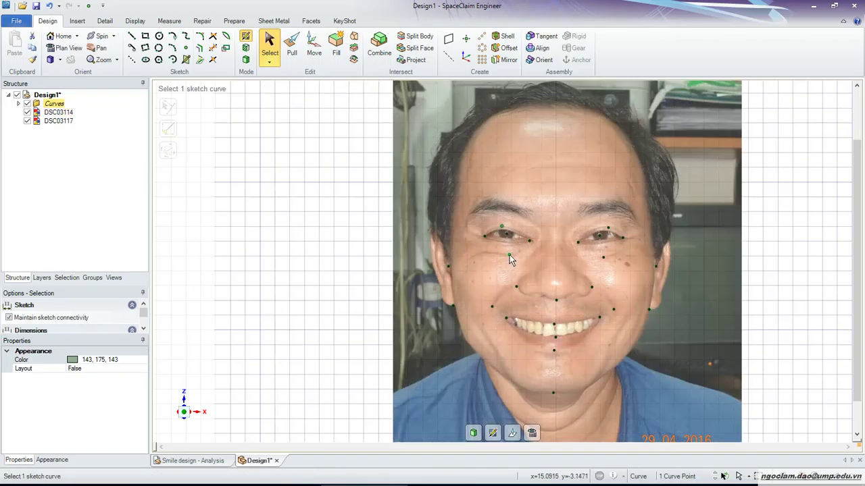
{"action": "left_click", "coordinate": [510, 255]}
{"action": "left_click", "coordinate": [557, 334]}
- Nudge the teeth point slightly down and move the point below the lower lip off the photo
{"action": "left_click", "coordinate": [554, 325]}
{"action": "left_click_drag", "start_coordinate": [556, 324], "coordinate": [556, 325]}
{"action": "left_click", "coordinate": [558, 362]}
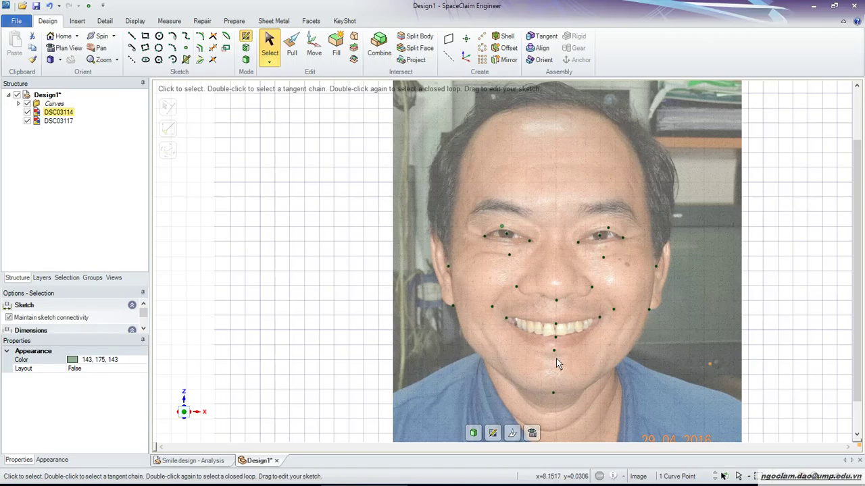
{"action": "left_click", "coordinate": [554, 352]}
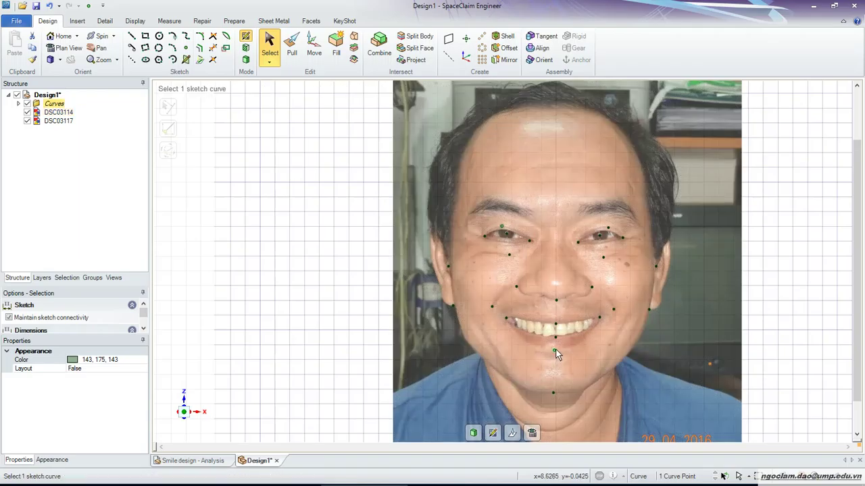
{"action": "left_click_drag", "start_coordinate": [555, 353], "coordinate": [383, 381]}
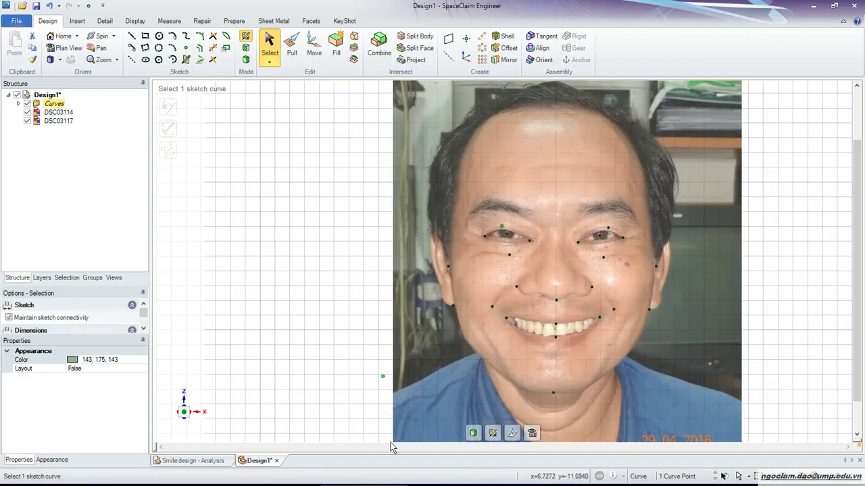
{"action": "left_click", "coordinate": [442, 423]}
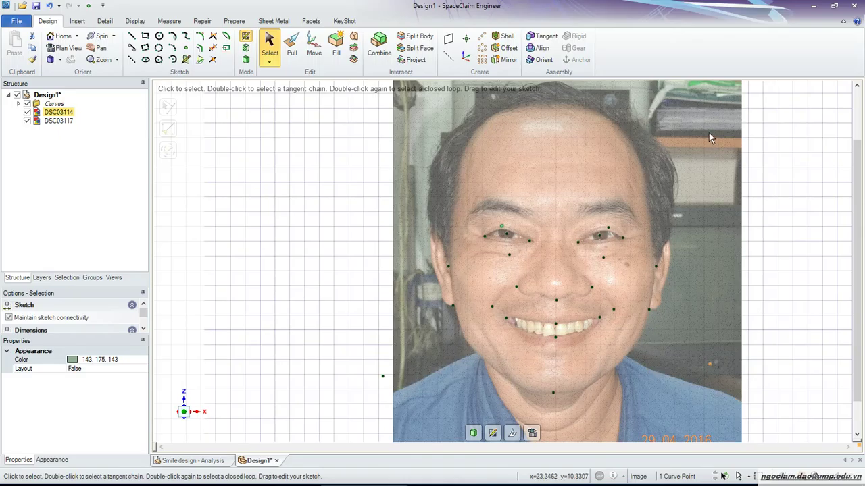
{"action": "key", "text": "Escape"}
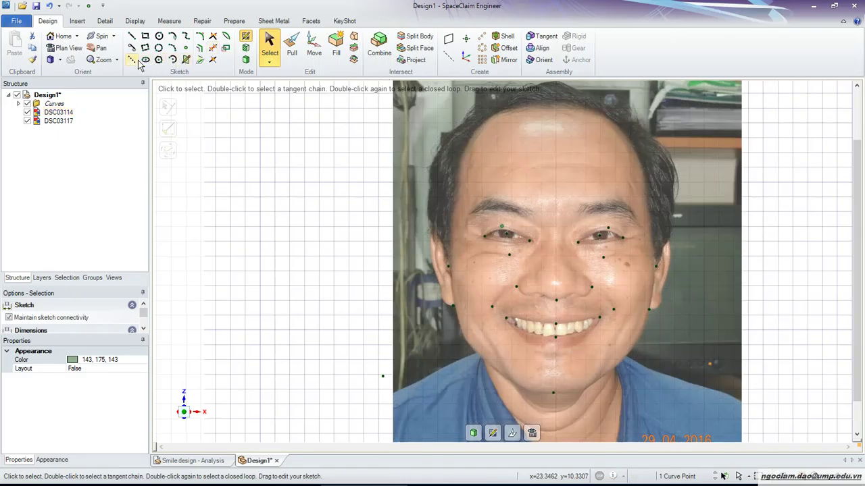
{"action": "left_click", "coordinate": [132, 59]}
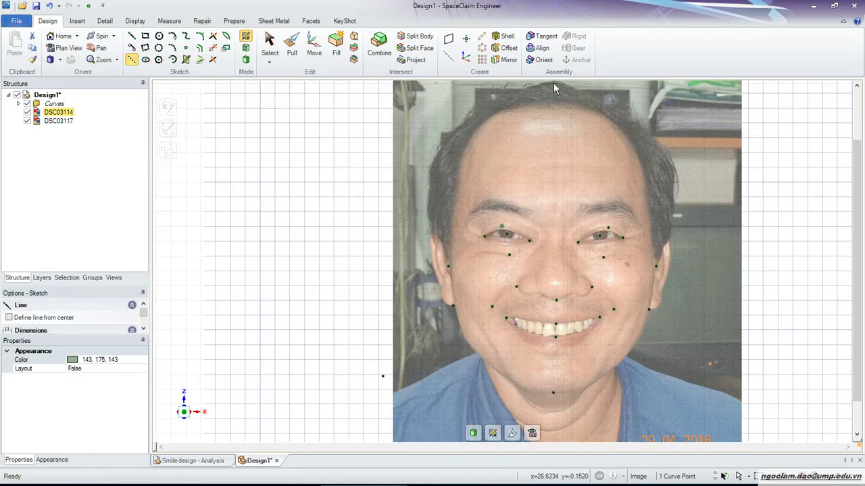
{"action": "left_click", "coordinate": [187, 49]}
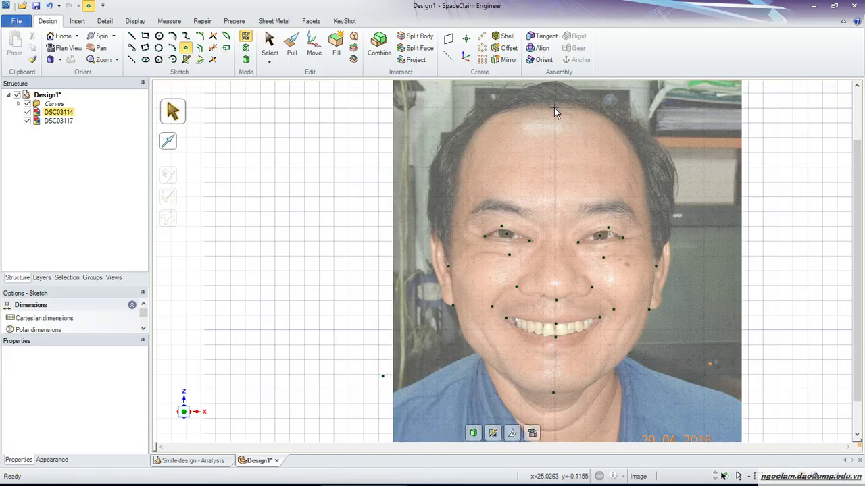
- Place landmark points at the head top, hairline, both cheeks, lower cheeks and both jaw sides
{"action": "left_click", "coordinate": [554, 107]}
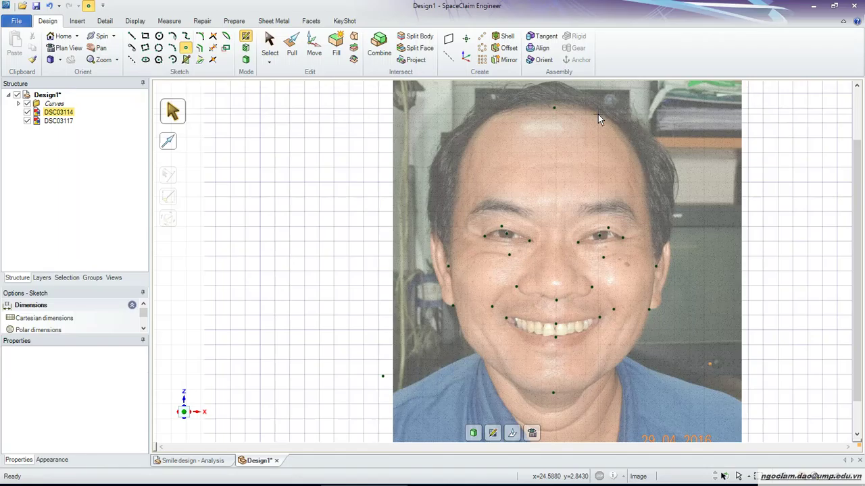
{"action": "left_click", "coordinate": [631, 144]}
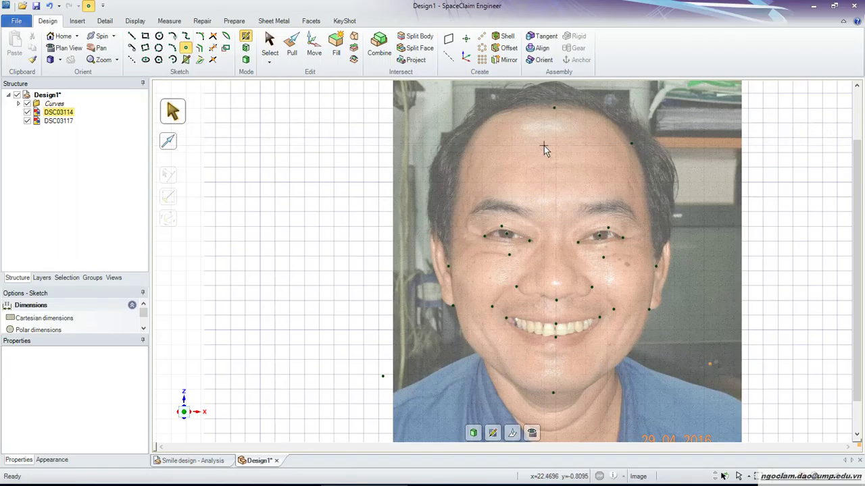
{"action": "left_click", "coordinate": [468, 140]}
{"action": "left_click", "coordinate": [477, 324]}
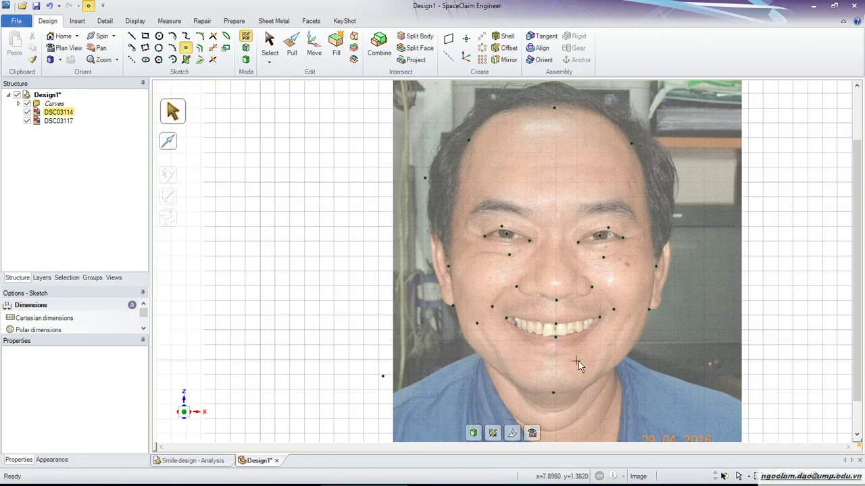
{"action": "left_click", "coordinate": [622, 325]}
{"action": "left_click", "coordinate": [609, 357]}
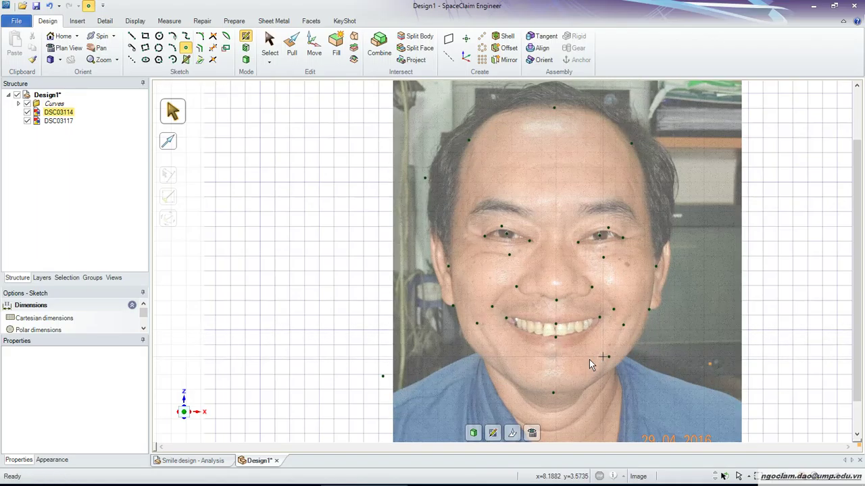
{"action": "left_click", "coordinate": [498, 354]}
{"action": "left_click", "coordinate": [524, 389]}
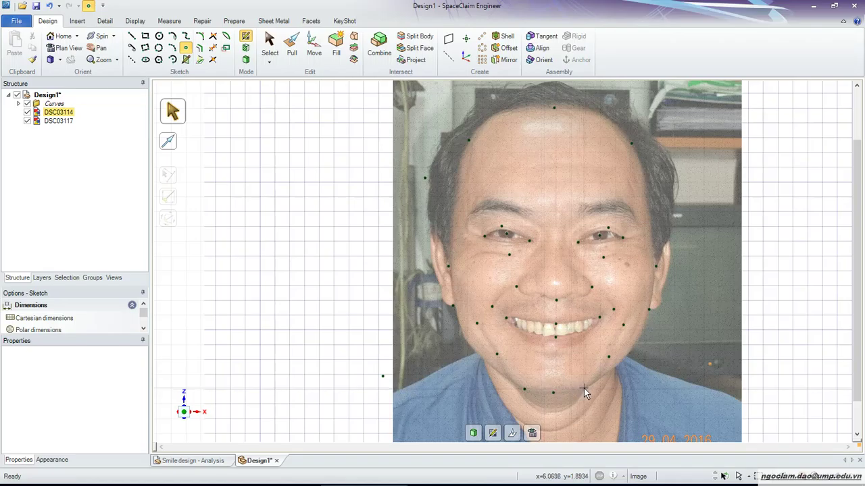
{"action": "left_click", "coordinate": [584, 388]}
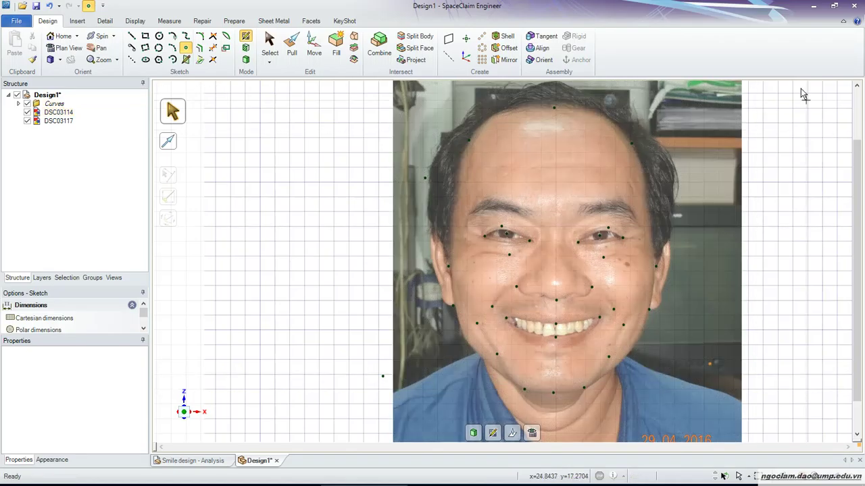
{"action": "key", "text": "Escape"}
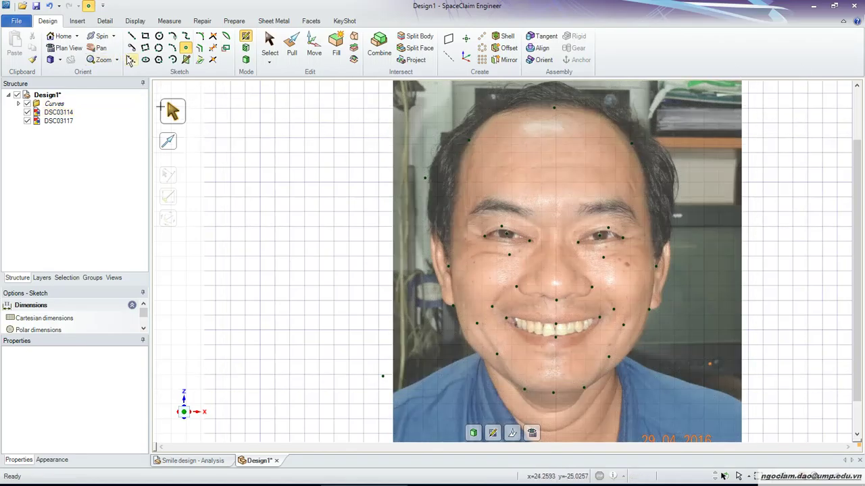
- Draw a vertical line from the top of the head to the bottom of the photo as the facial midline
{"action": "left_click", "coordinate": [130, 60]}
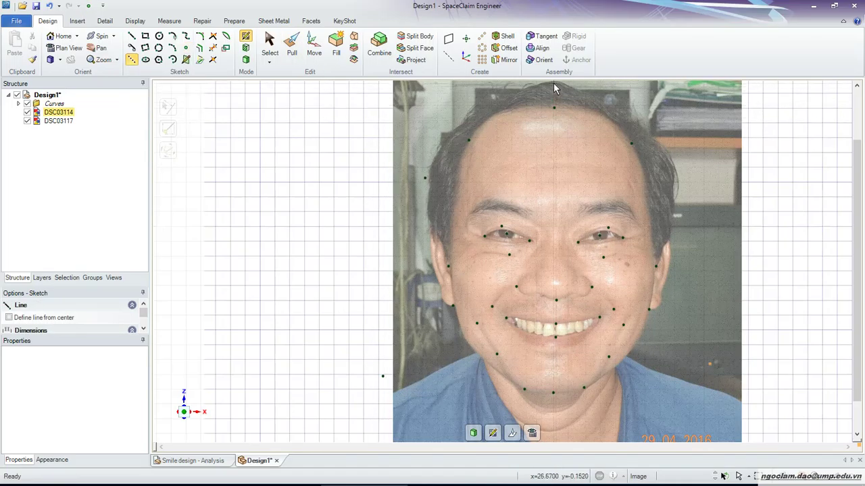
{"action": "left_click", "coordinate": [553, 83]}
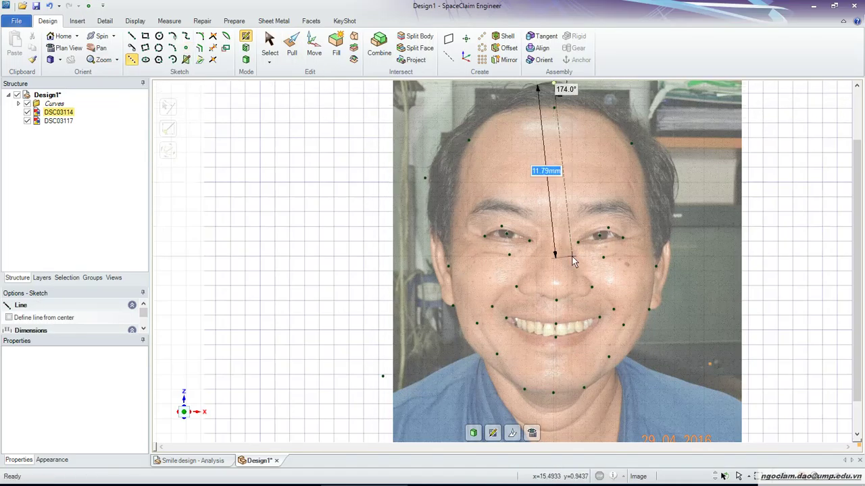
{"action": "left_click", "coordinate": [553, 432]}
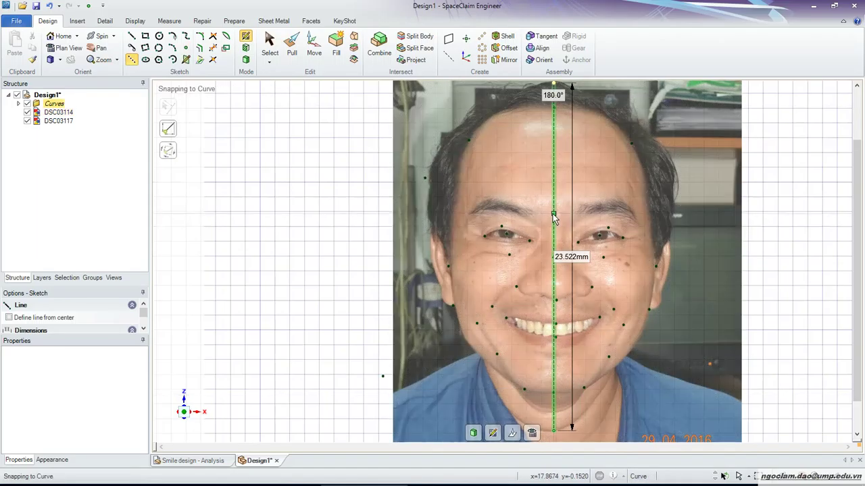
{"action": "left_click", "coordinate": [269, 45]}
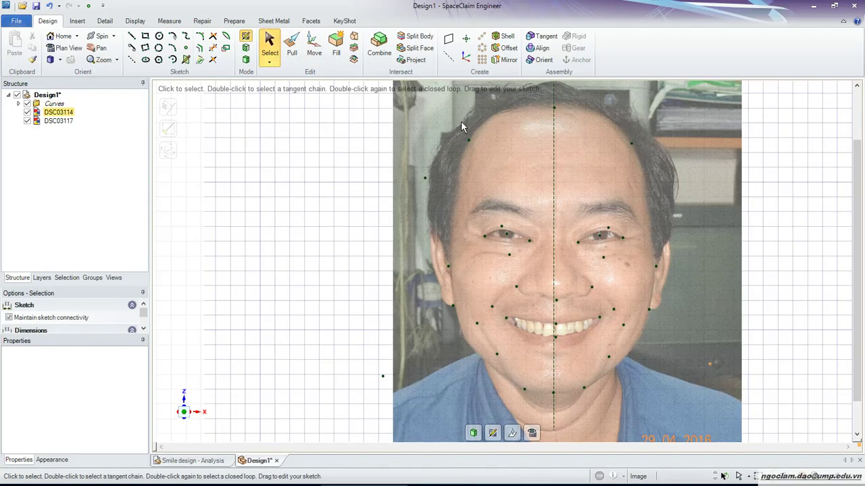
{"action": "left_click", "coordinate": [556, 195]}
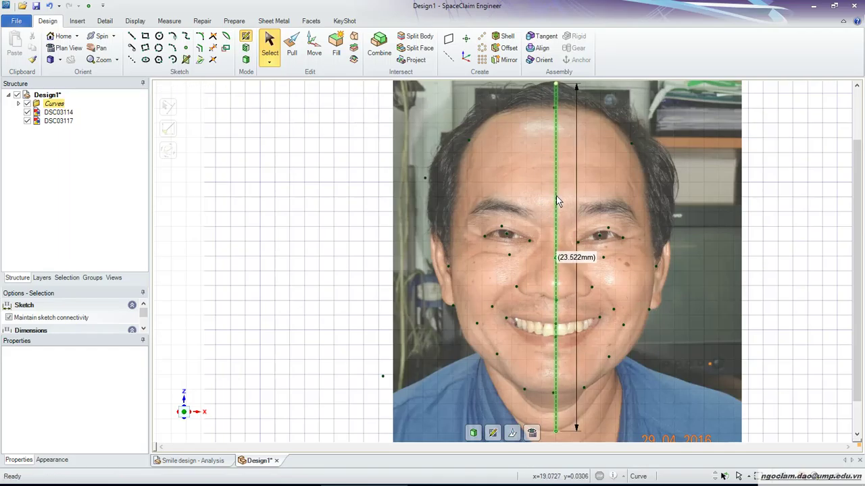
{"action": "left_click", "coordinate": [705, 299]}
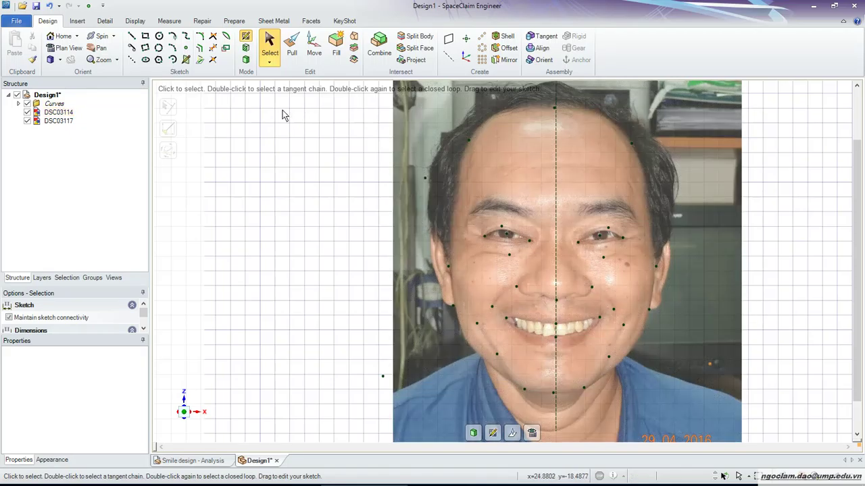
{"action": "left_click", "coordinate": [132, 59]}
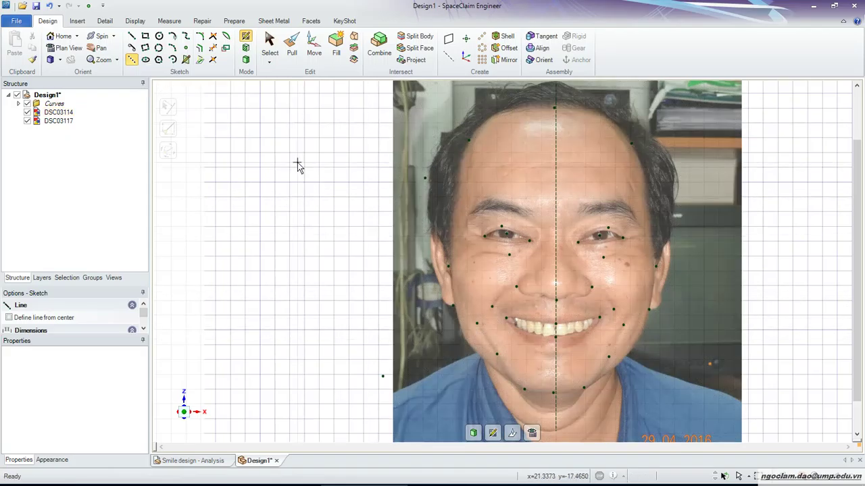
- Draw a three-point arc between the mouth corners, bent down to the lower lip edge
{"action": "left_click", "coordinate": [173, 47]}
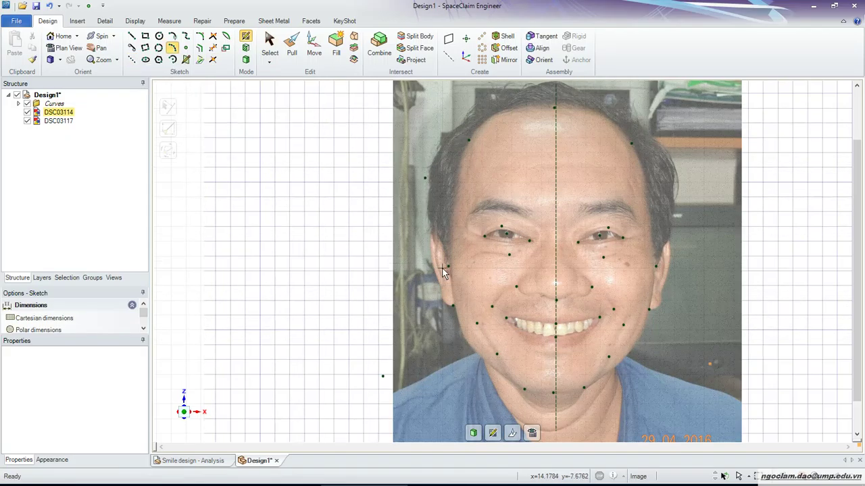
{"action": "left_click", "coordinate": [506, 318]}
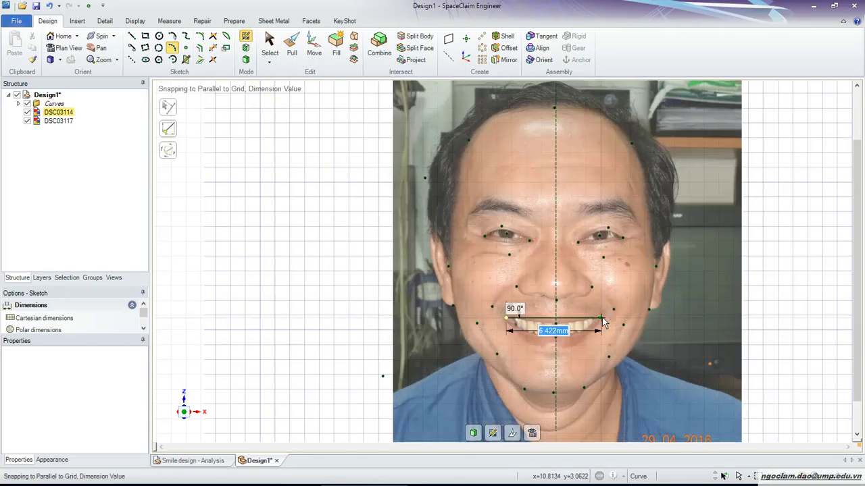
{"action": "left_click", "coordinate": [600, 319]}
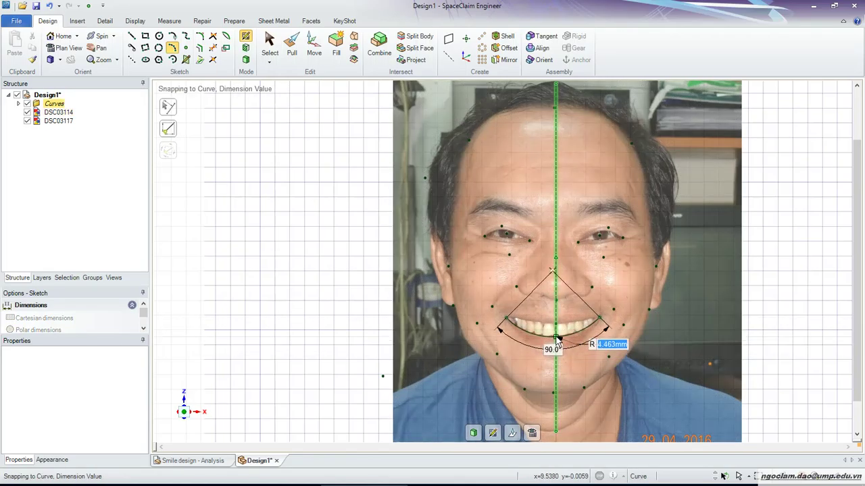
{"action": "left_click", "coordinate": [556, 338]}
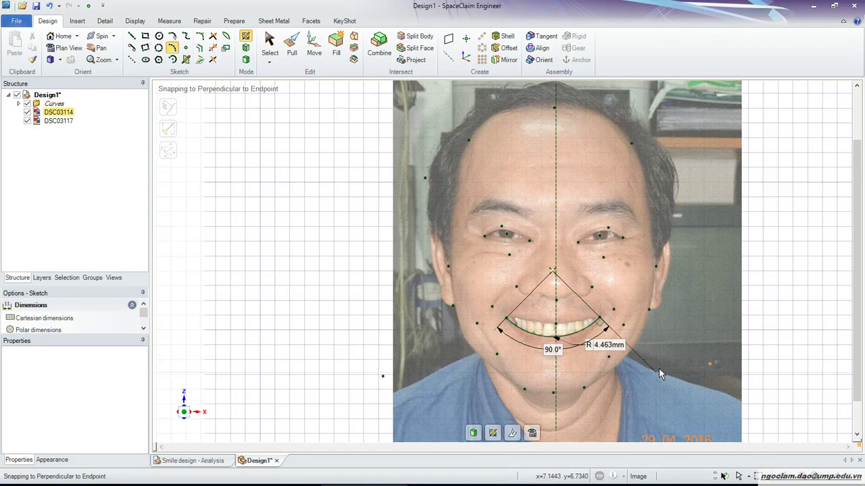
{"action": "key", "text": "Escape"}
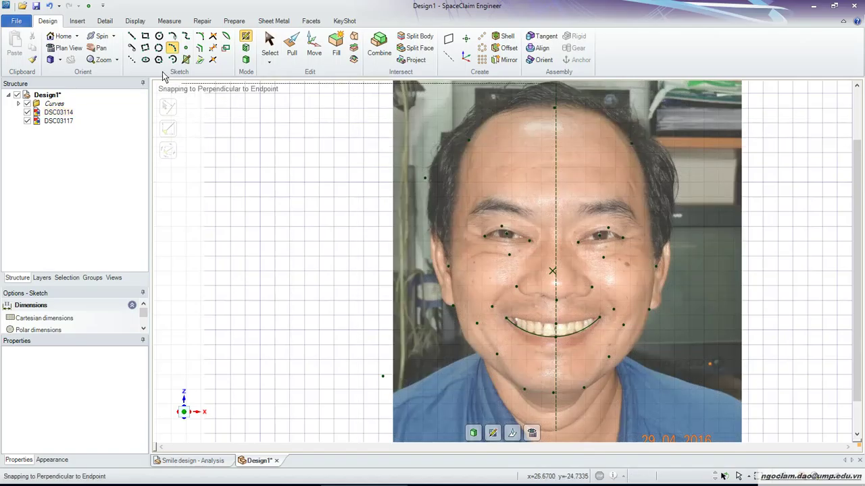
- Draw a vertical guide line on the left from eye level down to below the mouth
{"action": "left_click", "coordinate": [131, 60]}
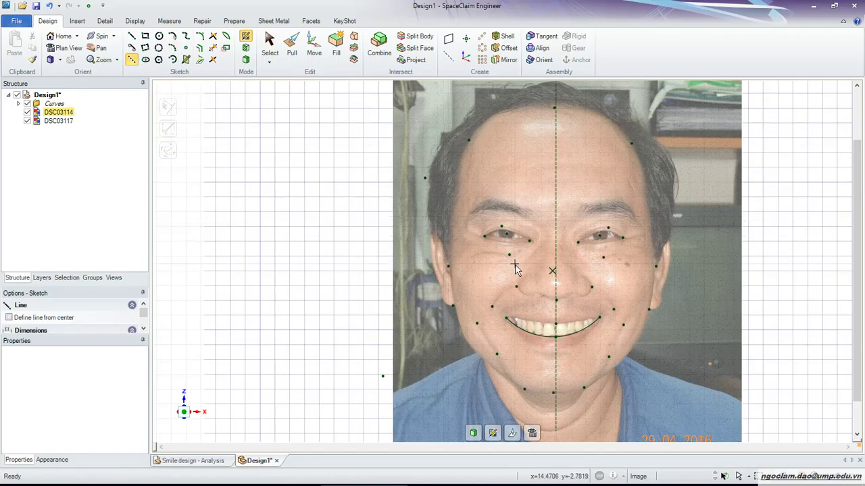
{"action": "left_click", "coordinate": [518, 255]}
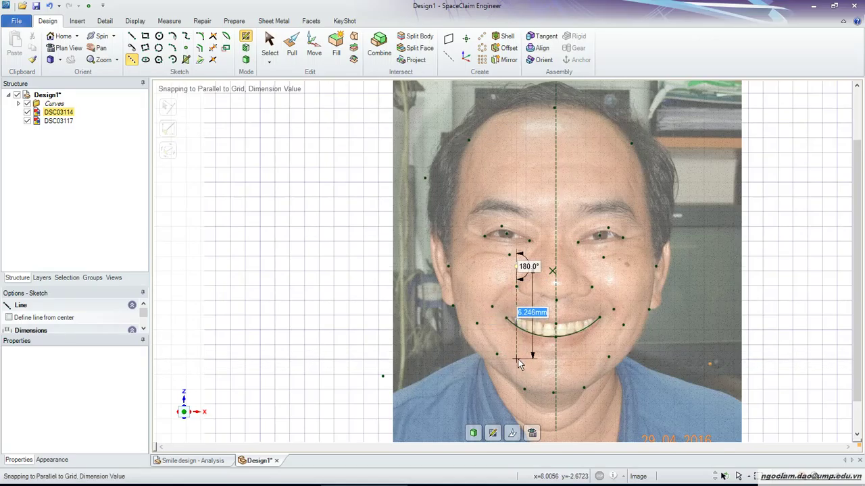
{"action": "left_click", "coordinate": [517, 363]}
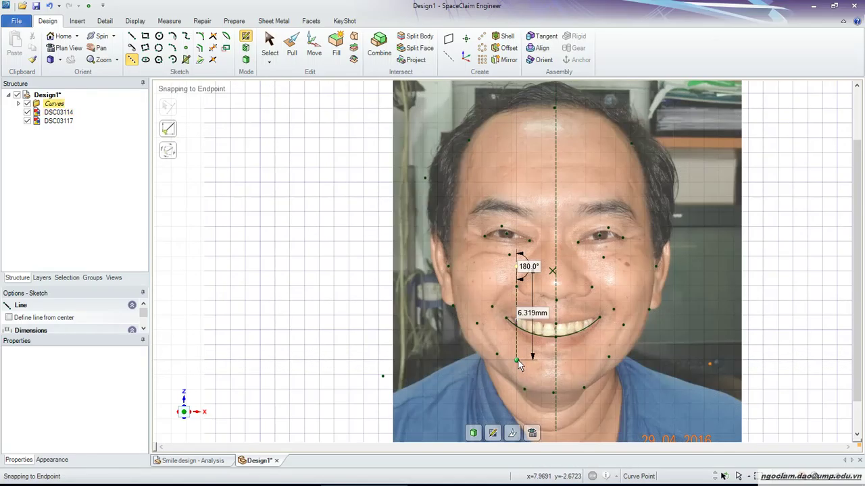
{"action": "key", "text": "Escape"}
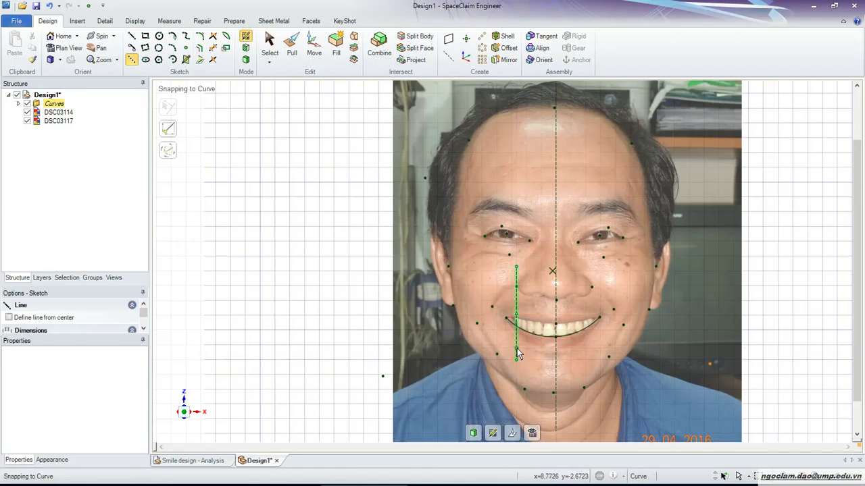
{"action": "left_click", "coordinate": [517, 348]}
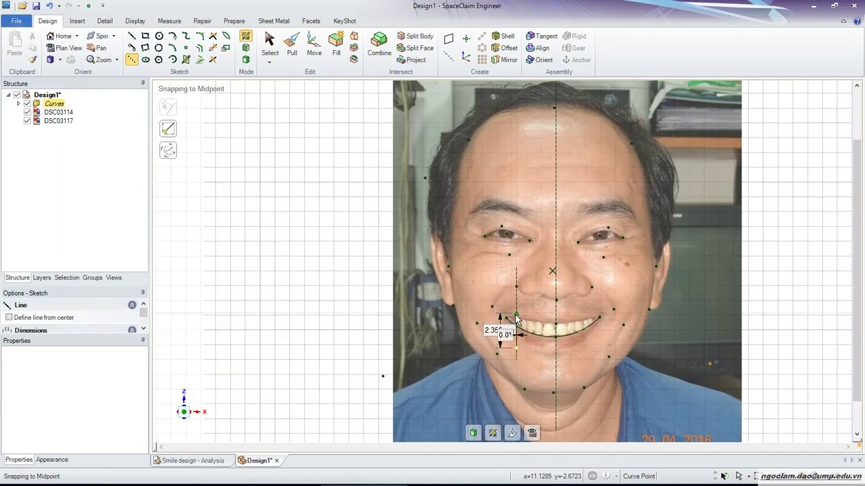
{"action": "key", "text": "Escape"}
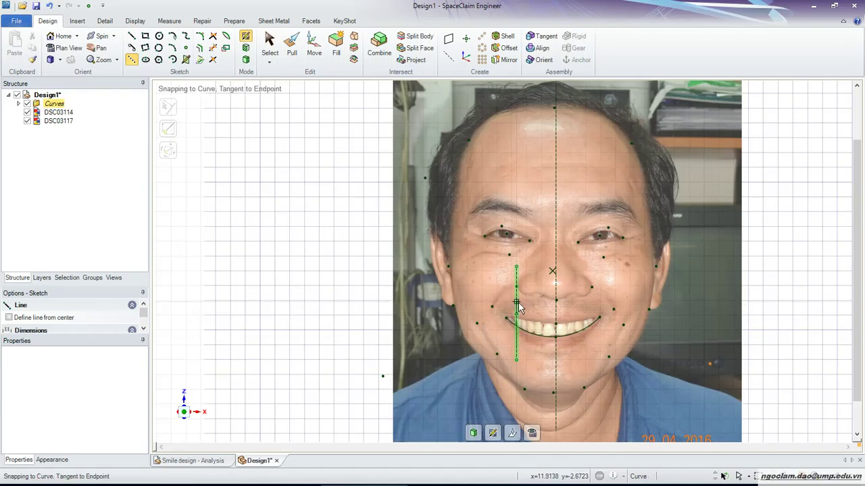
{"action": "left_click", "coordinate": [506, 317]}
{"action": "key", "text": "Escape"}
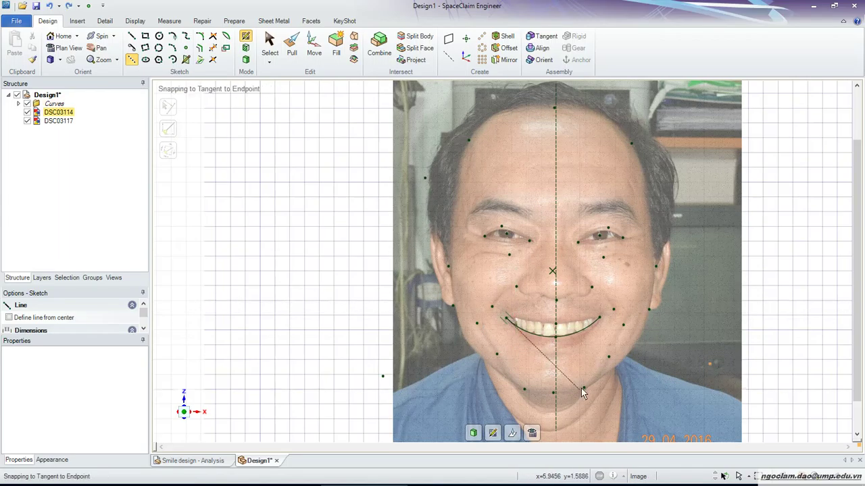
- Draw two short vertical guide lines, left and right, ending just above the smile
{"action": "left_click", "coordinate": [517, 271]}
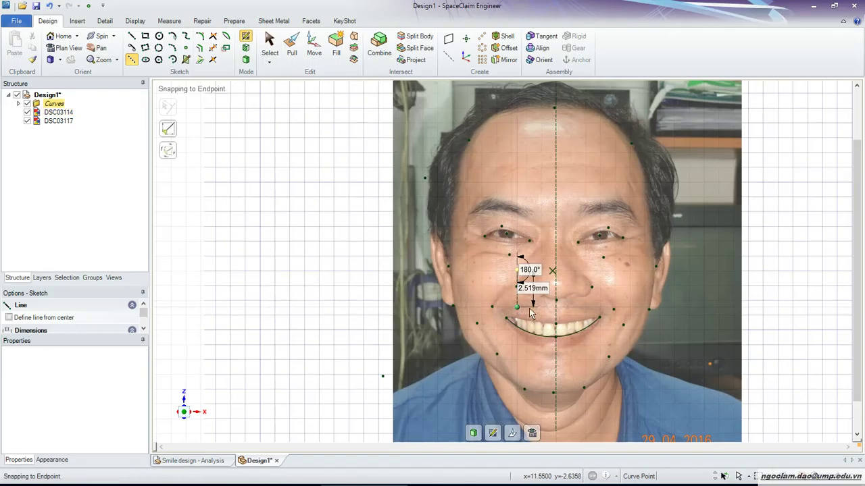
{"action": "left_click", "coordinate": [530, 312]}
{"action": "key", "text": "Escape"}
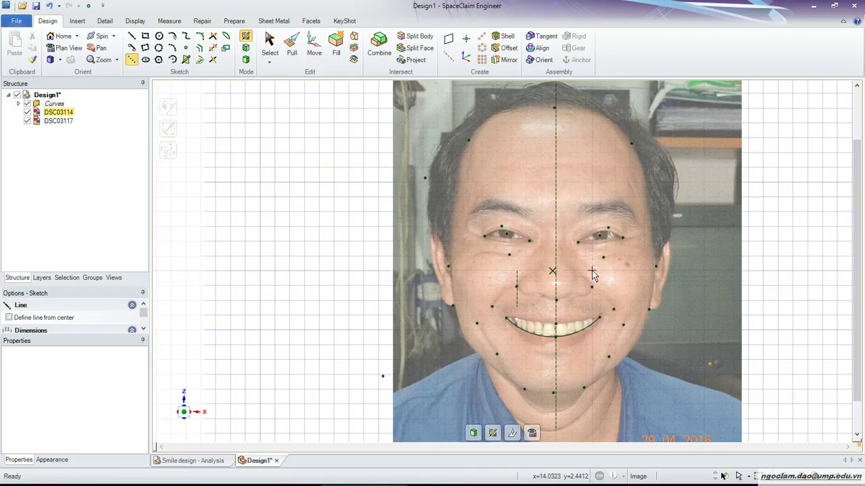
{"action": "left_click", "coordinate": [592, 258]}
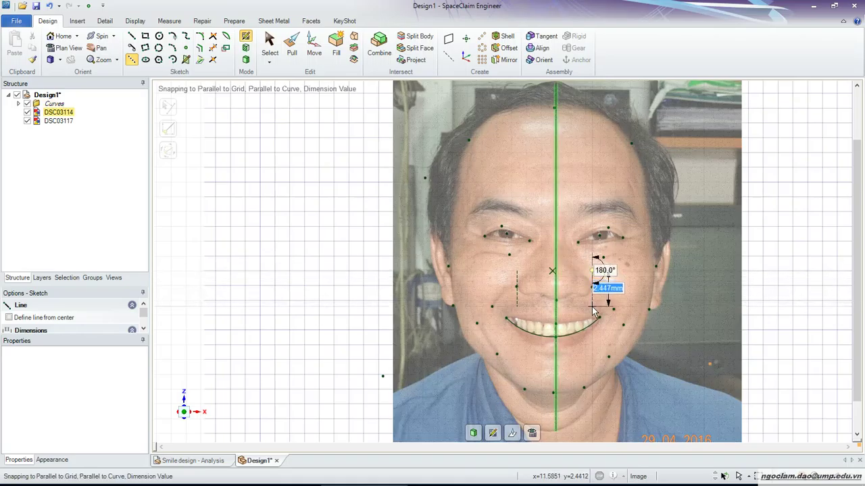
{"action": "left_click", "coordinate": [593, 309]}
{"action": "key", "text": "Escape"}
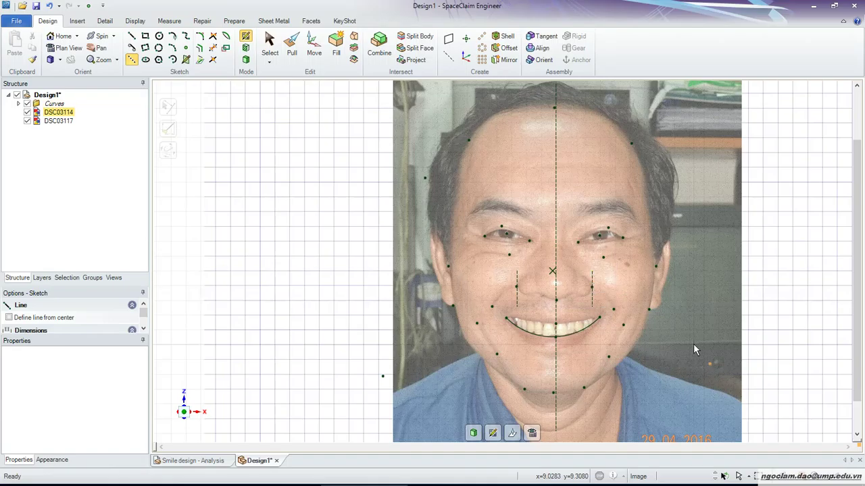
- Add a vertical face-height dimension from the midline top to the chin, right of the photo
{"action": "key", "text": "Escape"}
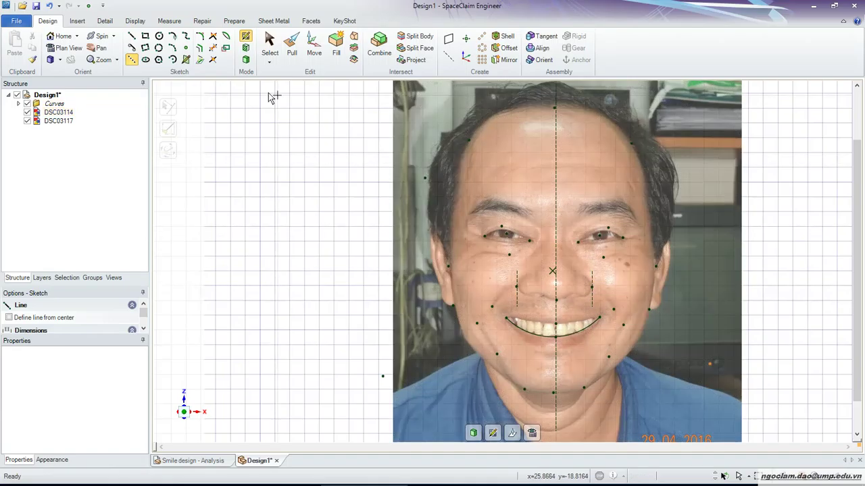
{"action": "left_click", "coordinate": [135, 21]}
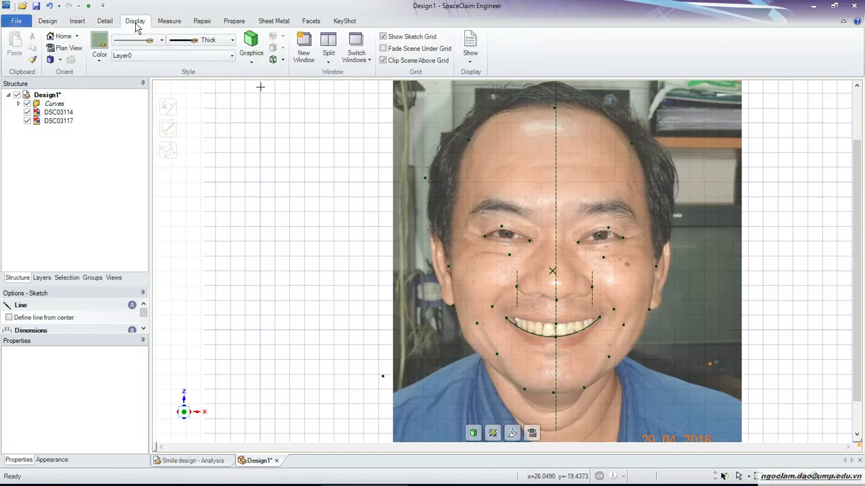
{"action": "left_click", "coordinate": [106, 22]}
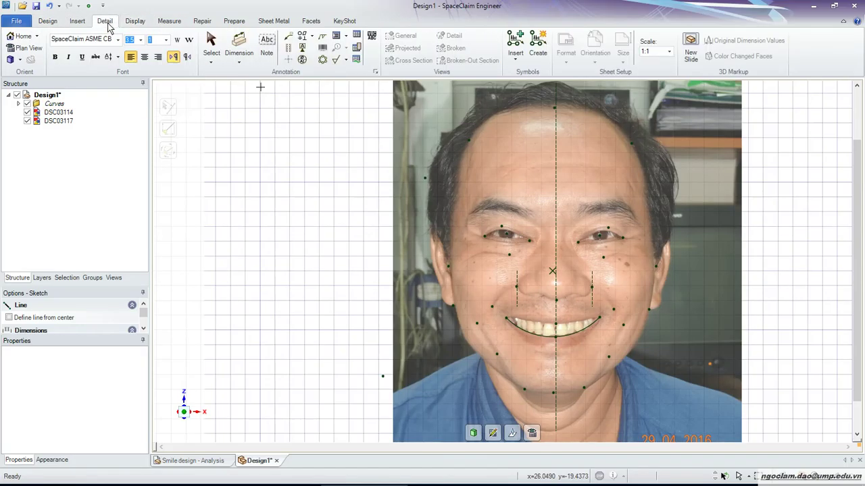
{"action": "left_click", "coordinate": [242, 47]}
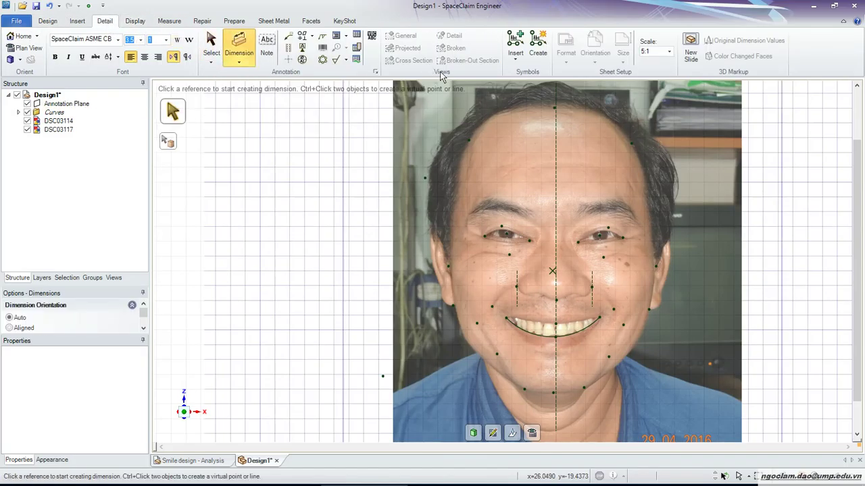
{"action": "left_click", "coordinate": [555, 107]}
{"action": "left_click", "coordinate": [556, 392]}
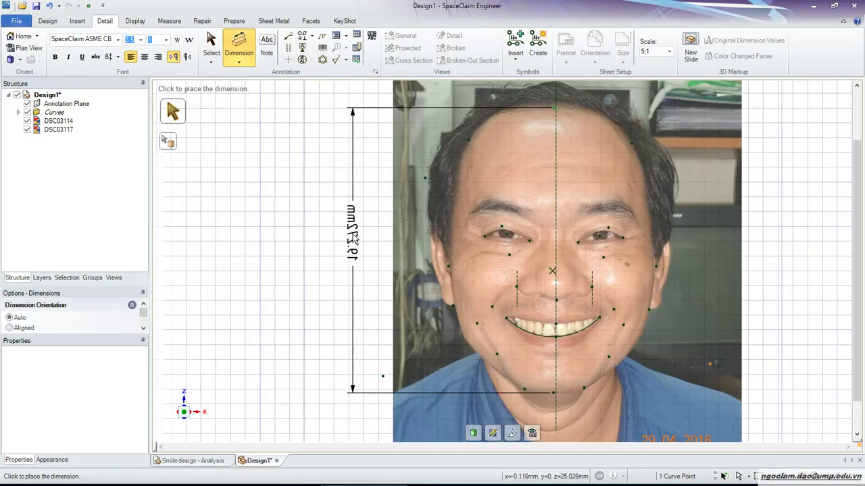
{"action": "left_click", "coordinate": [845, 229]}
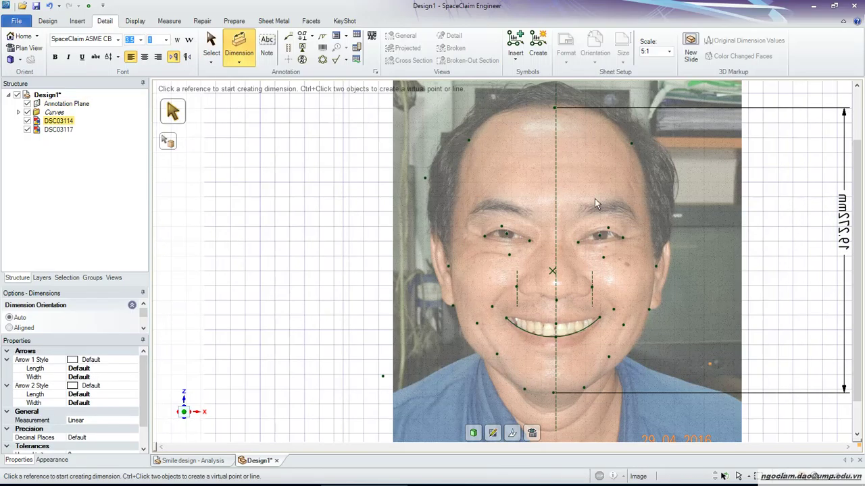
- Add vertical eye-to-chin and 2.11 mm mouth-corner-to-chin dimensions beside the face height
{"action": "left_click", "coordinate": [598, 237]}
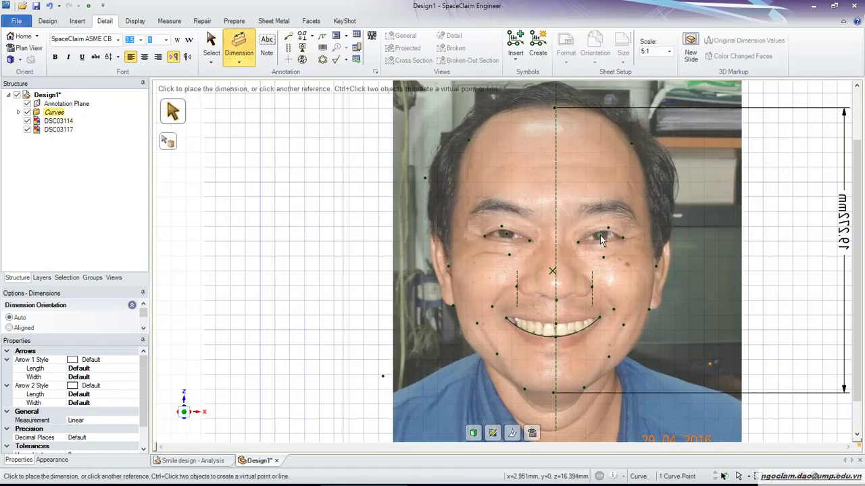
{"action": "left_click", "coordinate": [593, 392]}
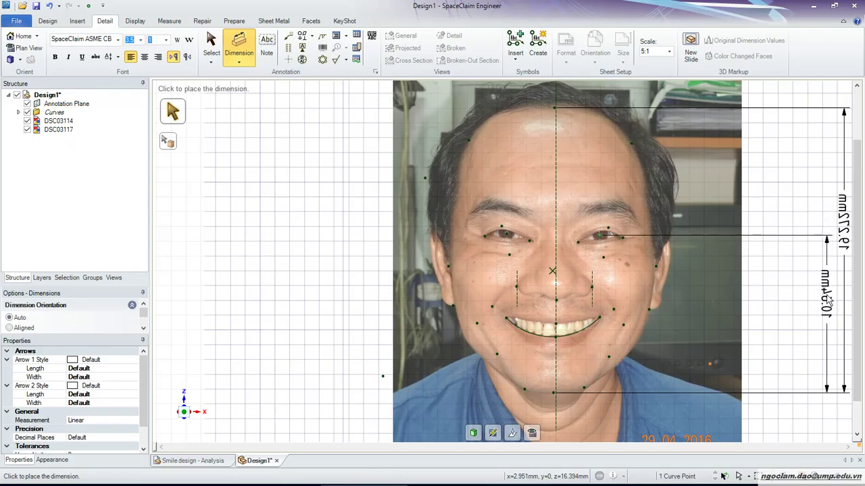
{"action": "left_click", "coordinate": [829, 302]}
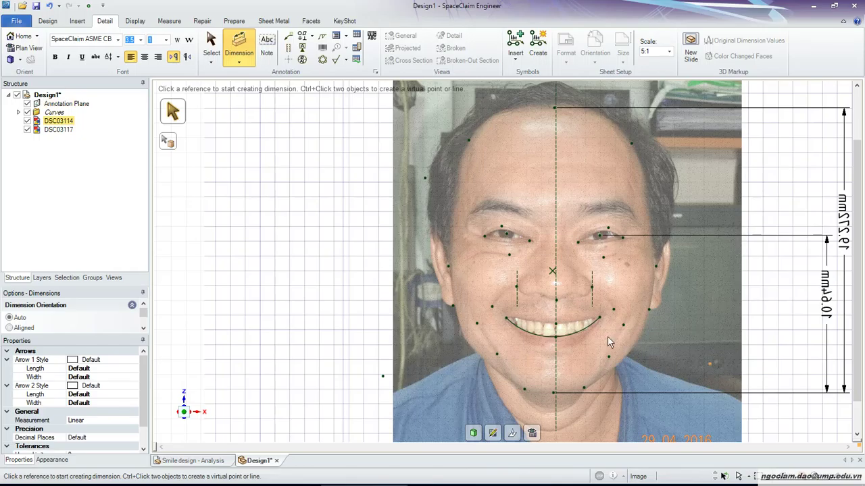
{"action": "left_click", "coordinate": [599, 318]}
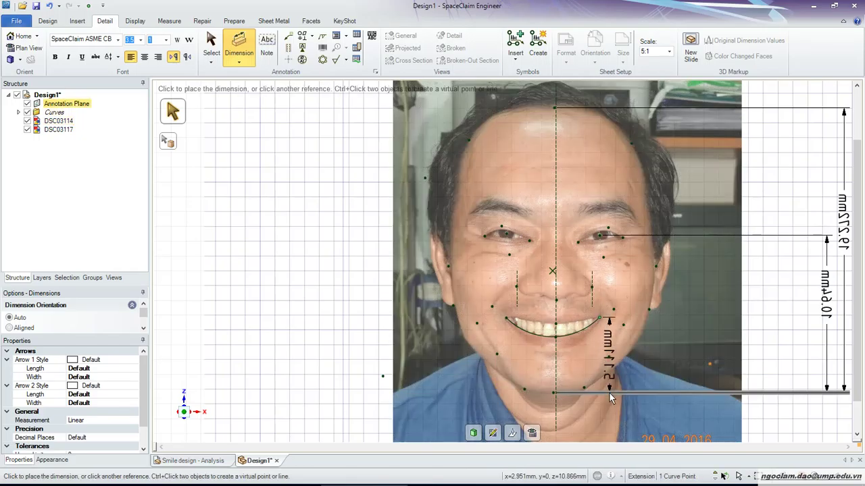
{"action": "left_click", "coordinate": [610, 393]}
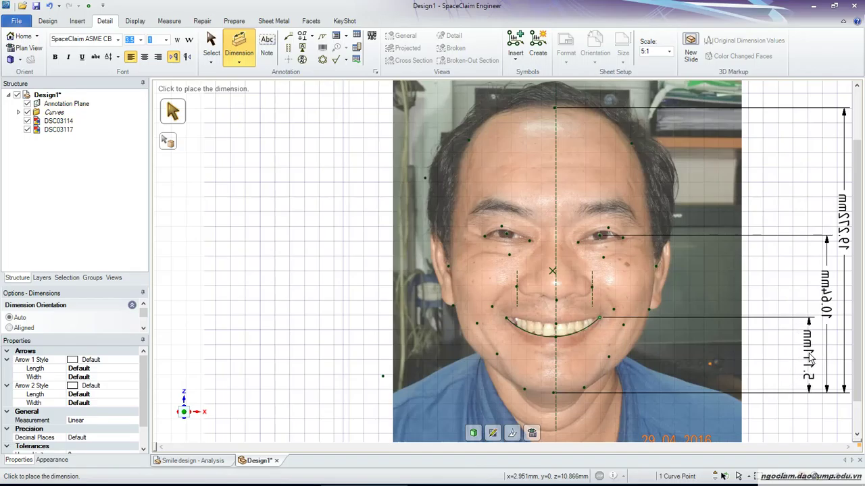
{"action": "left_click", "coordinate": [810, 356]}
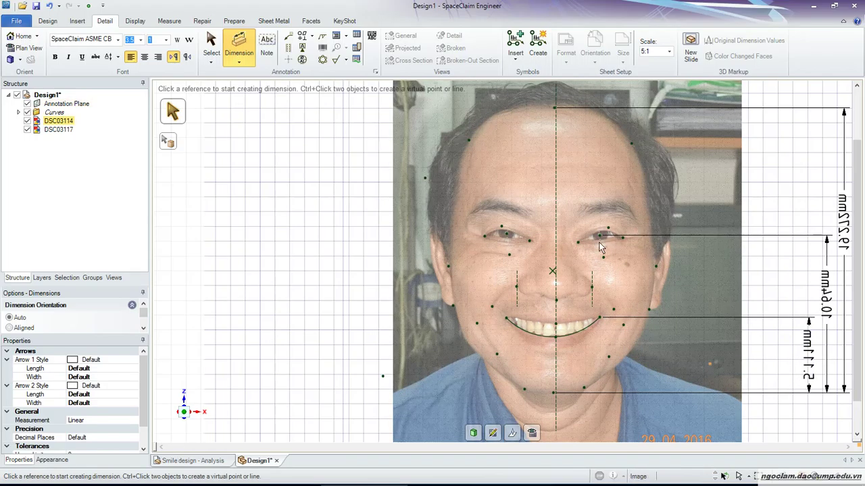
- Add a horizontal eye-to-eye dimension and position it just above the photo
{"action": "left_click", "coordinate": [507, 234]}
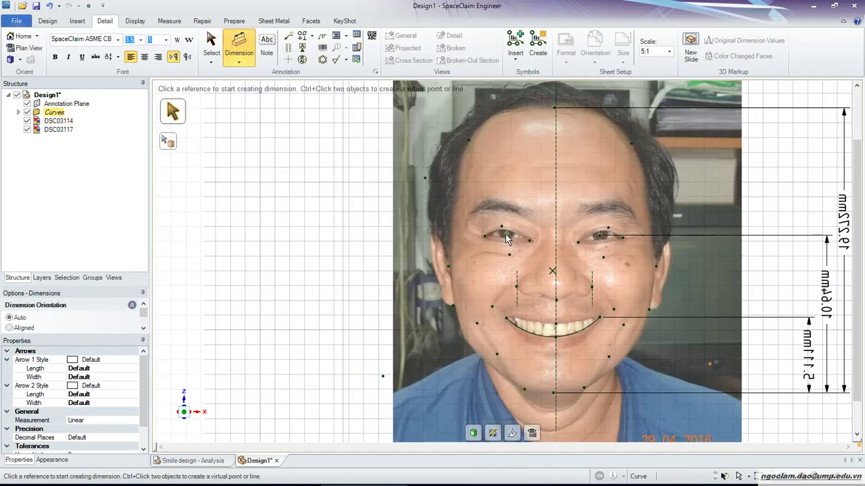
{"action": "left_click", "coordinate": [598, 235]}
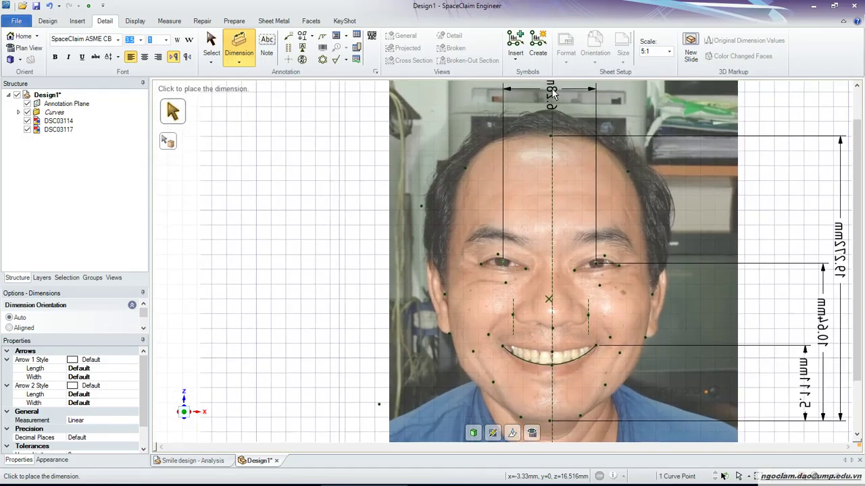
{"action": "left_click", "coordinate": [553, 94]}
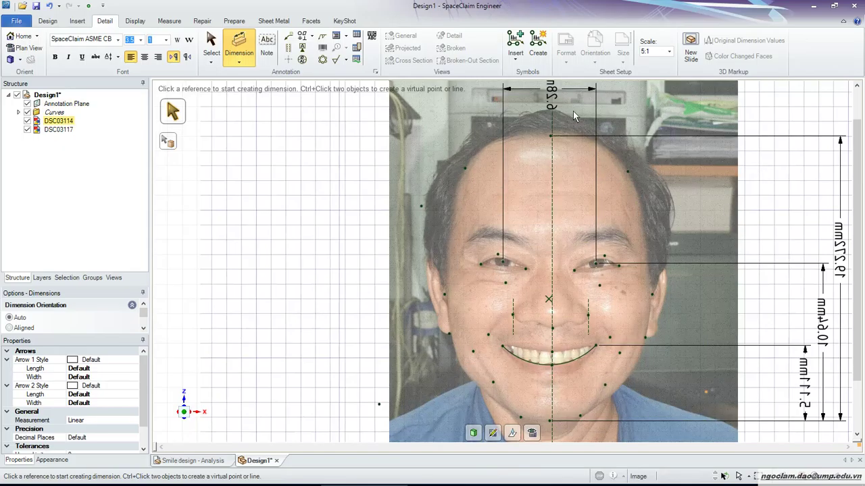
{"action": "left_click", "coordinate": [555, 97]}
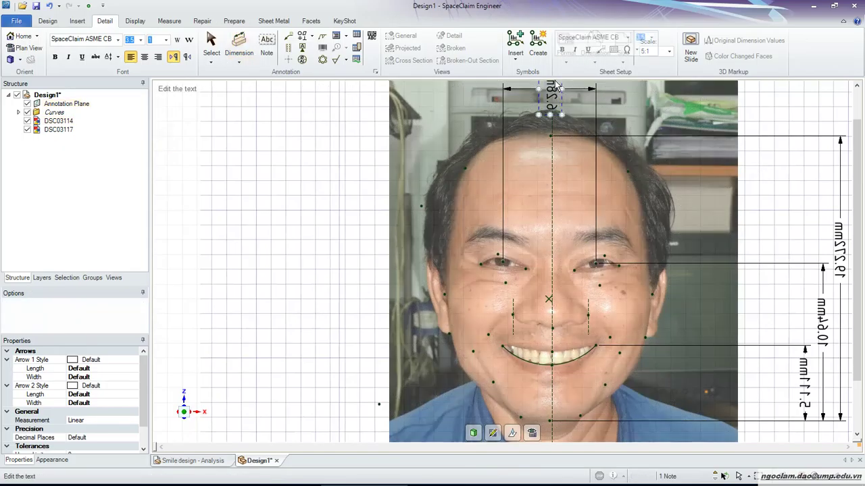
{"action": "key", "text": "Escape"}
{"action": "scroll", "coordinate": [682, 113], "scroll_direction": "down", "scroll_amount": 1}
{"action": "scroll", "coordinate": [682, 118], "scroll_direction": "down", "scroll_amount": 2}
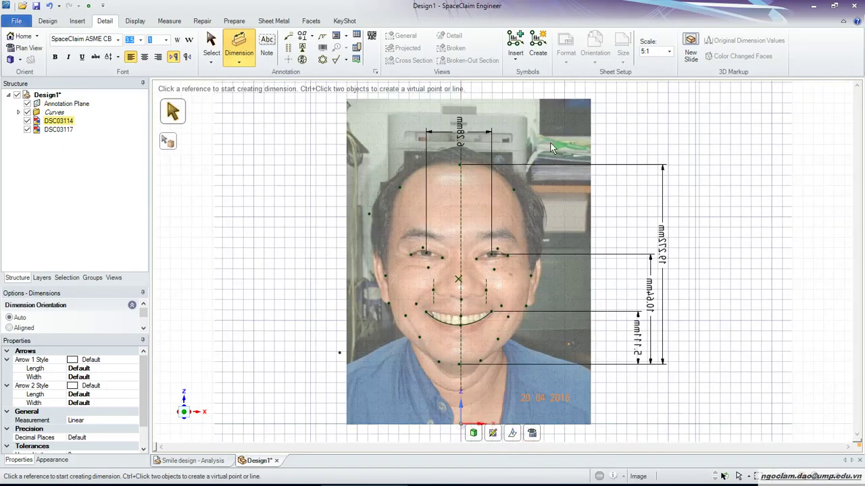
{"action": "left_click", "coordinate": [460, 162]}
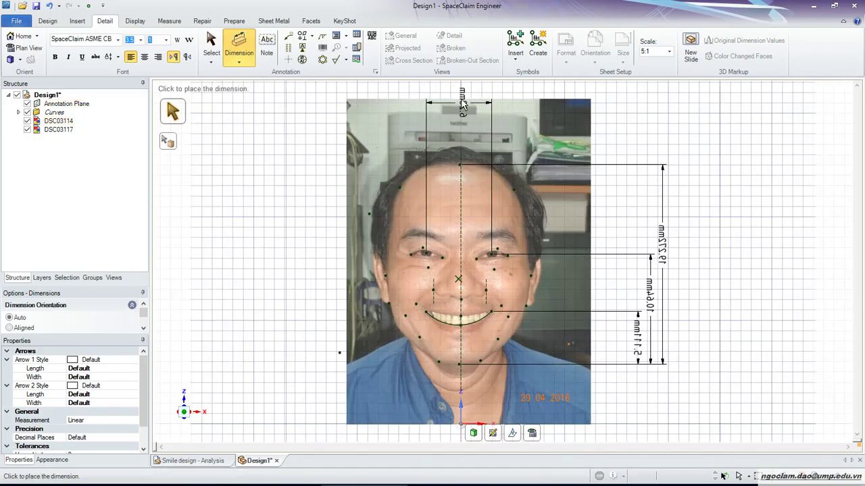
{"action": "left_click", "coordinate": [460, 102]}
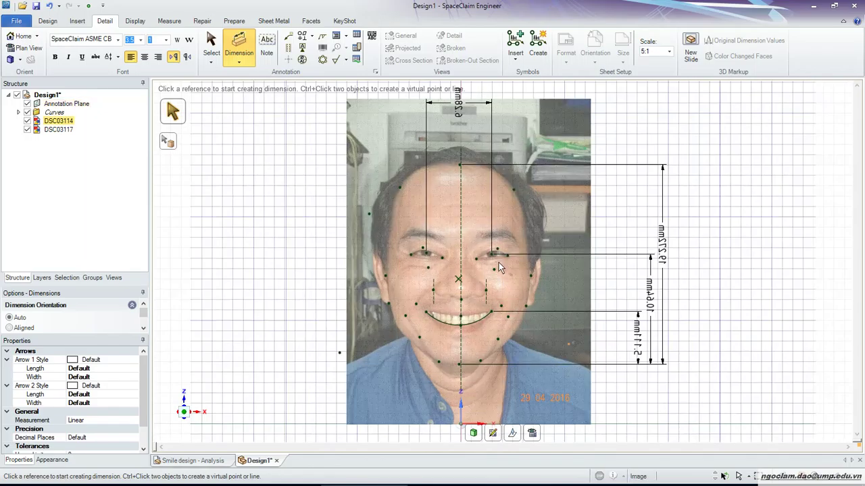
- Start a smile-width dimension between the mouth corners, then cancel it
{"action": "left_click", "coordinate": [428, 314]}
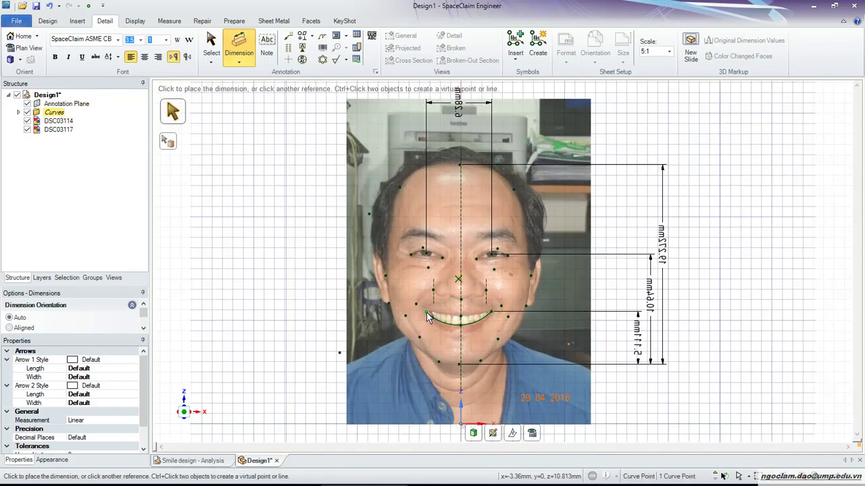
{"action": "left_click", "coordinate": [491, 315]}
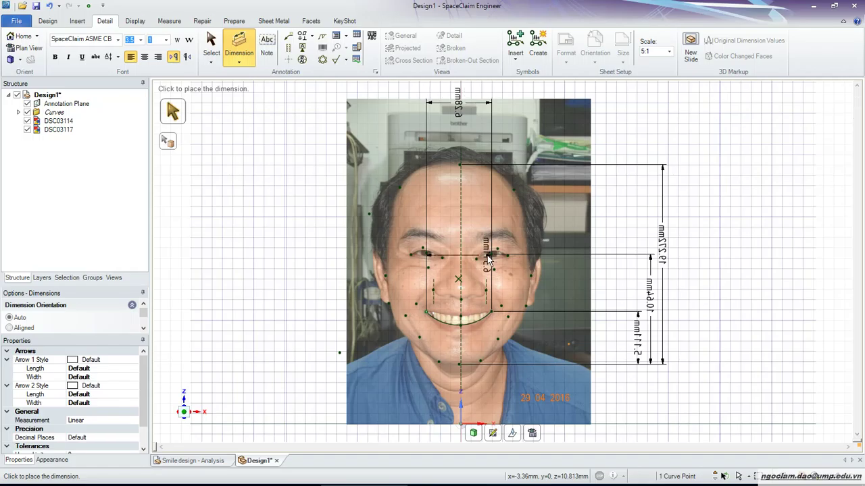
{"action": "middle_click_drag", "start_coordinate": [483, 139], "coordinate": [561, 90], "text": "shift"}
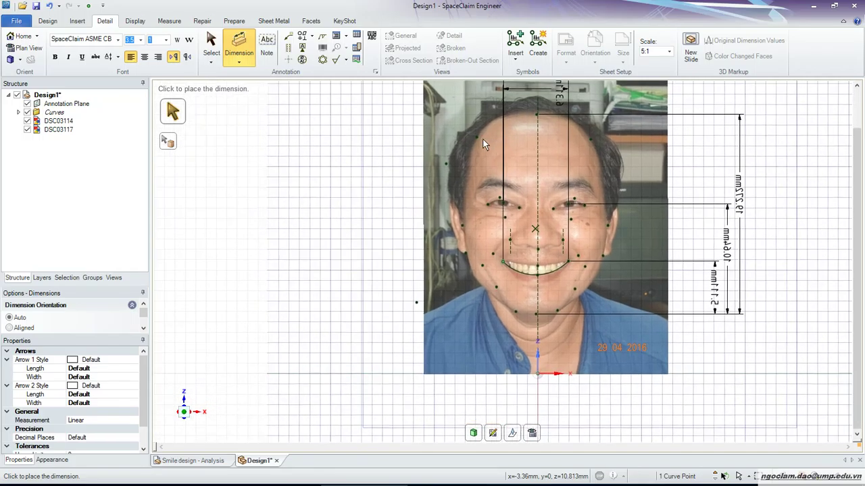
{"action": "left_click", "coordinate": [47, 23]}
{"action": "left_click", "coordinate": [105, 21]}
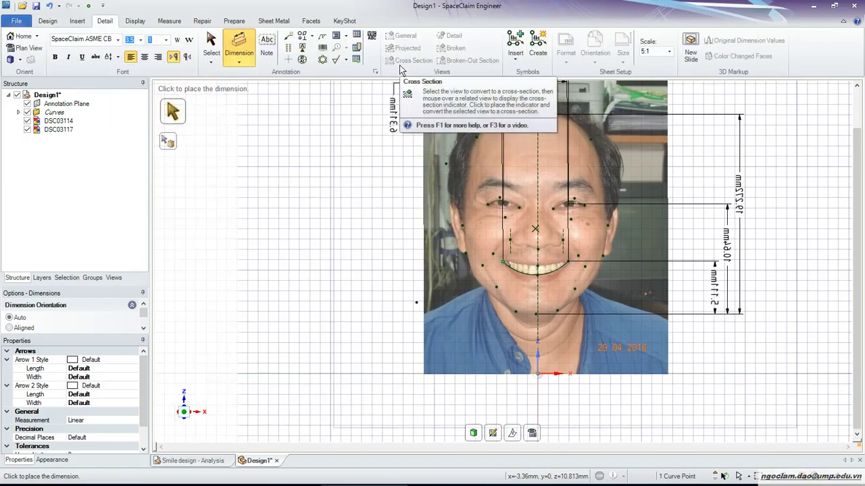
{"action": "key", "text": "Escape"}
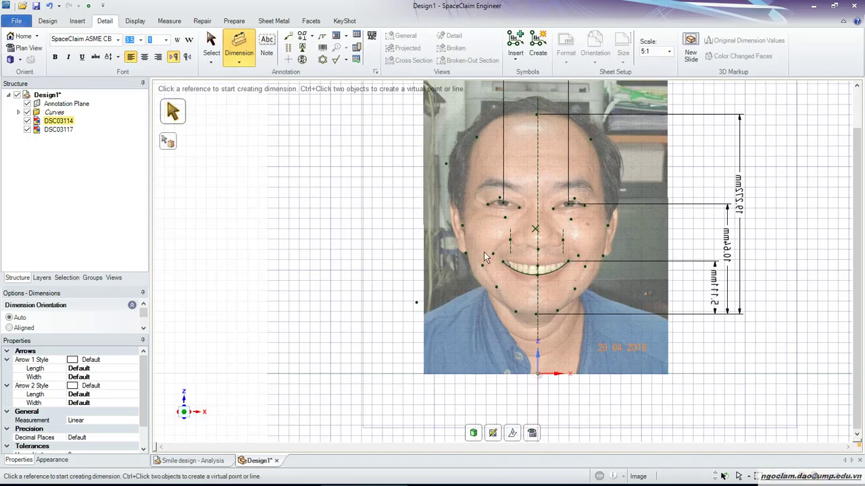
- Dimension the spacing between the two vertical guide lines, placed below the photo
{"action": "left_click", "coordinate": [510, 240]}
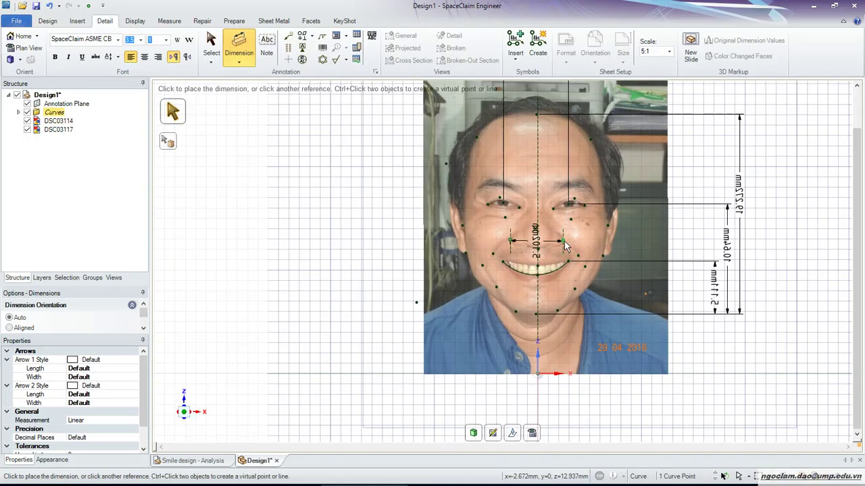
{"action": "left_click", "coordinate": [563, 240]}
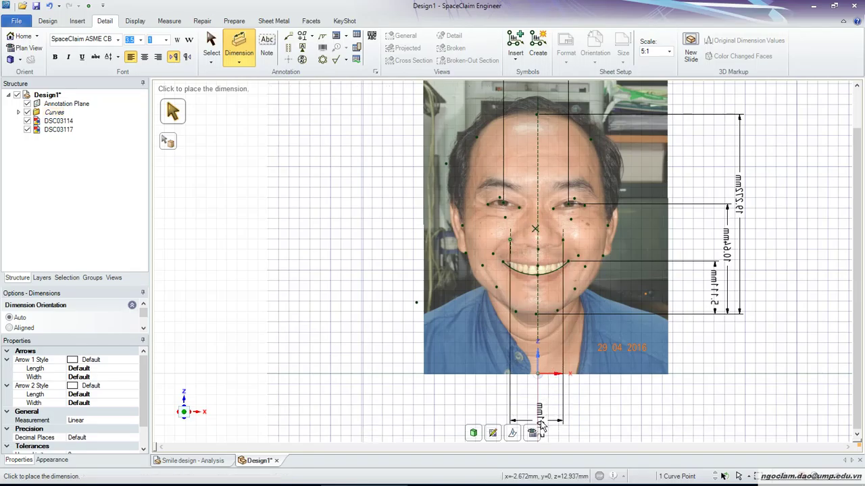
{"action": "left_click", "coordinate": [543, 432]}
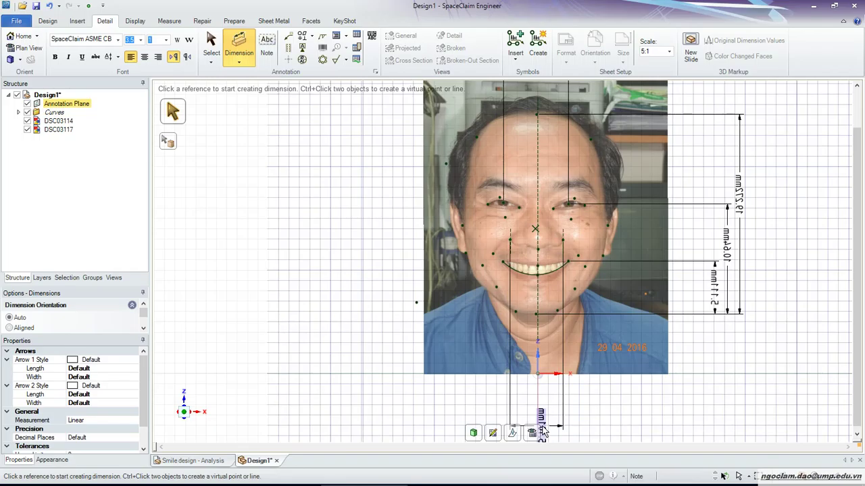
- Add a width dimension from the midline to the chin, placed below the chin
{"action": "scroll", "coordinate": [475, 323], "scroll_direction": "down", "scroll_amount": 2}
{"action": "left_click", "coordinate": [473, 322]}
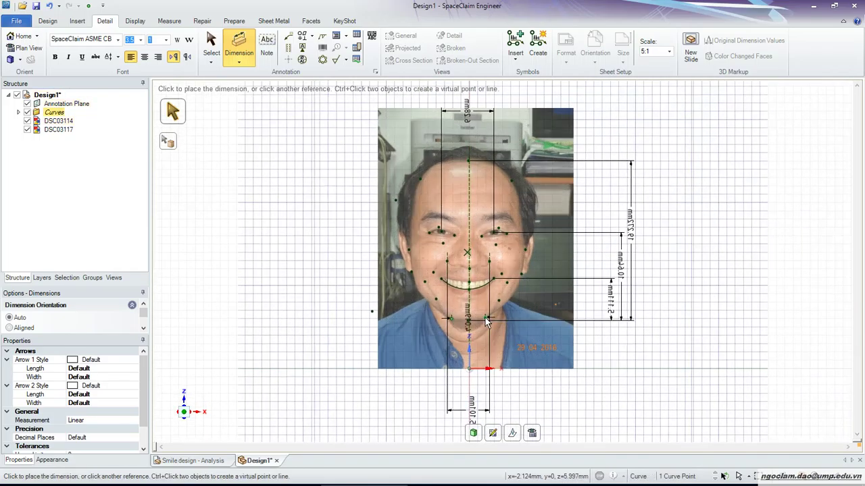
{"action": "left_click", "coordinate": [487, 320]}
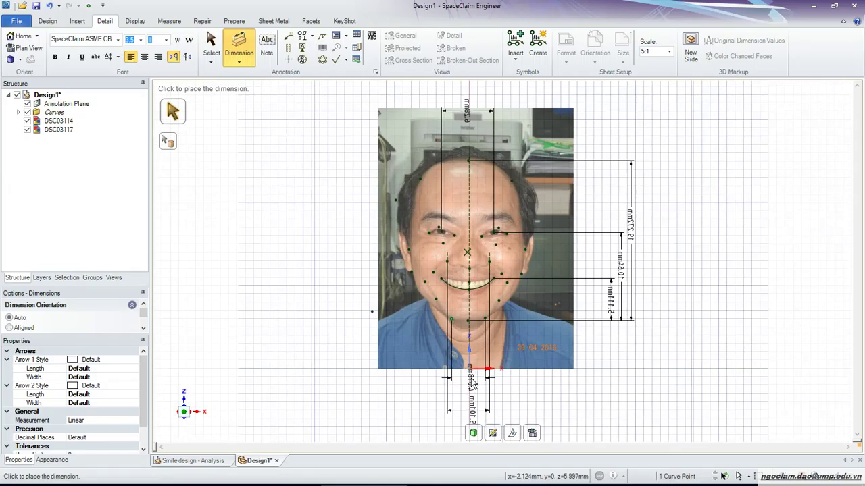
{"action": "left_click", "coordinate": [473, 395]}
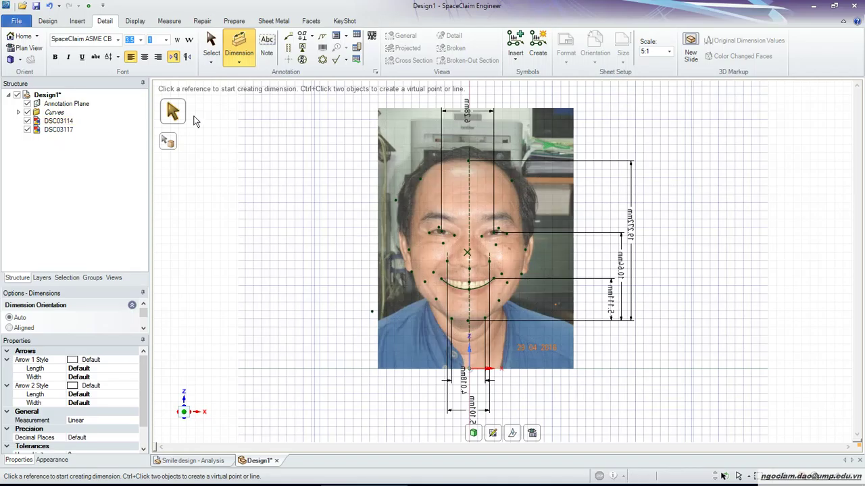
{"action": "left_click", "coordinate": [48, 20]}
- Zoom in on the face and draw lines joining the two eye points and the two vertical guides
{"action": "left_click", "coordinate": [100, 59]}
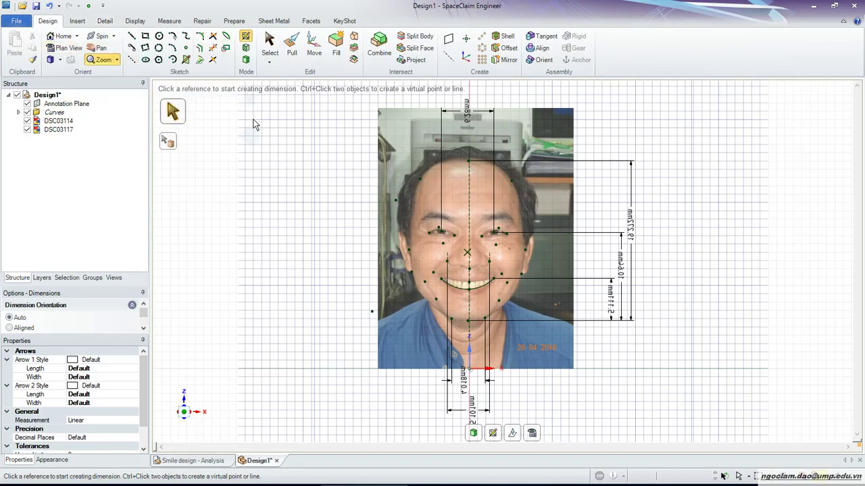
{"action": "mouse_move", "coordinate": [360, 235]}
{"action": "left_mouse_down"}
{"action": "mouse_move", "coordinate": [356, 294]}
{"action": "mouse_move", "coordinate": [356, 277]}
{"action": "mouse_move", "coordinate": [304, 286]}
{"action": "left_mouse_up"}
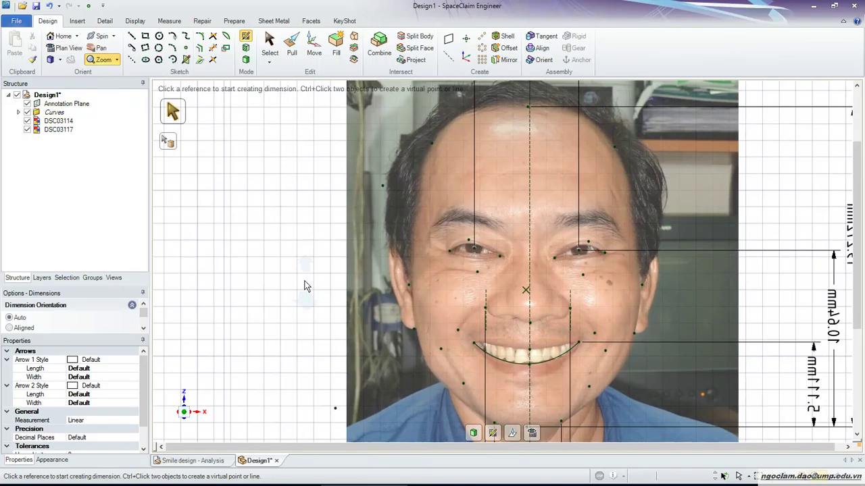
{"action": "scroll", "coordinate": [304, 287], "scroll_direction": "down", "scroll_amount": 1}
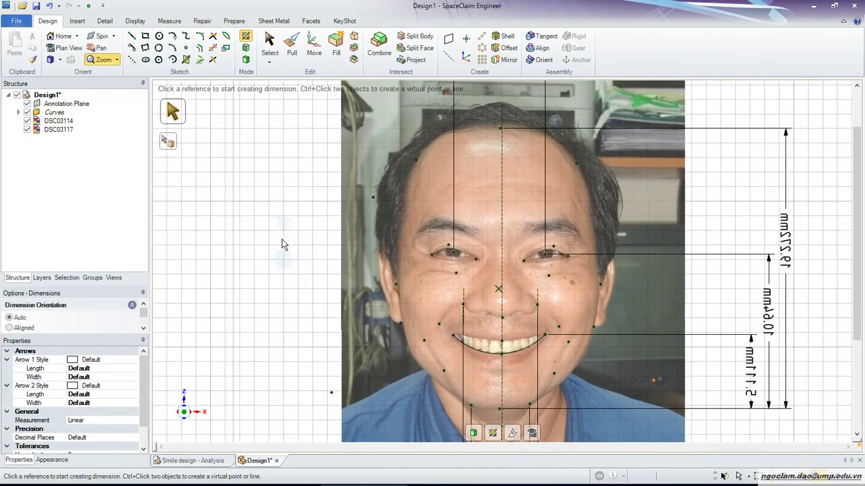
{"action": "key", "text": "l"}
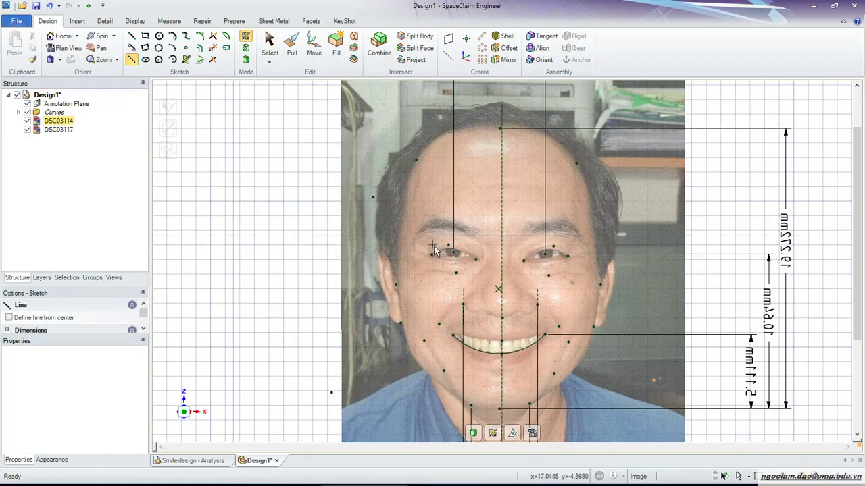
{"action": "left_click", "coordinate": [454, 253]}
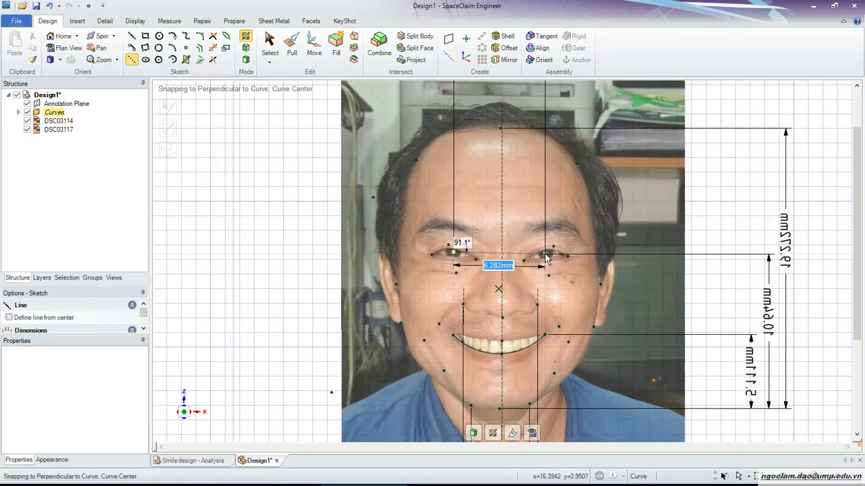
{"action": "left_click", "coordinate": [545, 254]}
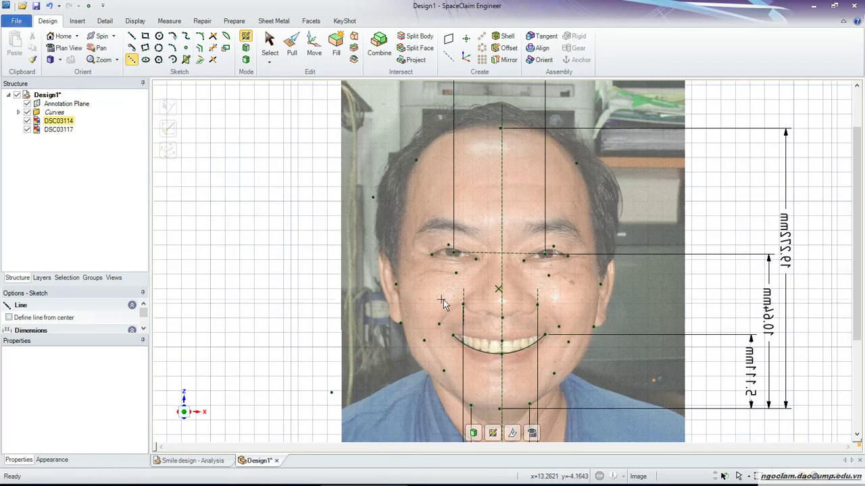
{"action": "left_click", "coordinate": [463, 304]}
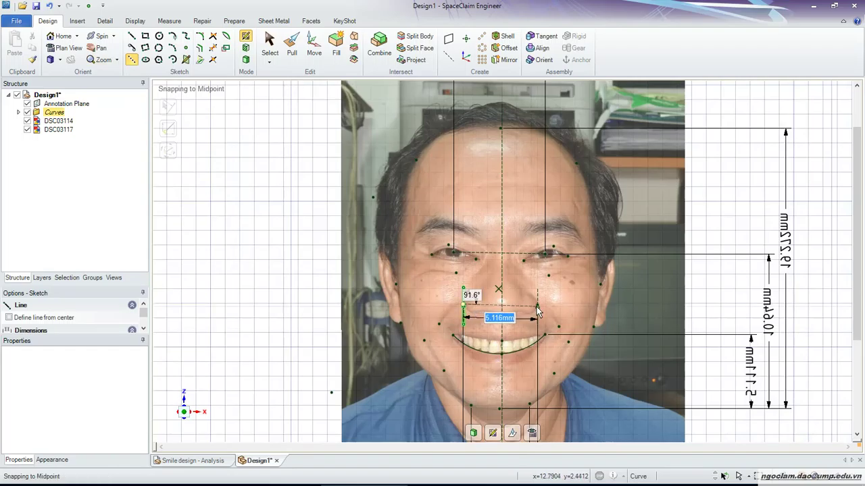
{"action": "left_click", "coordinate": [538, 305]}
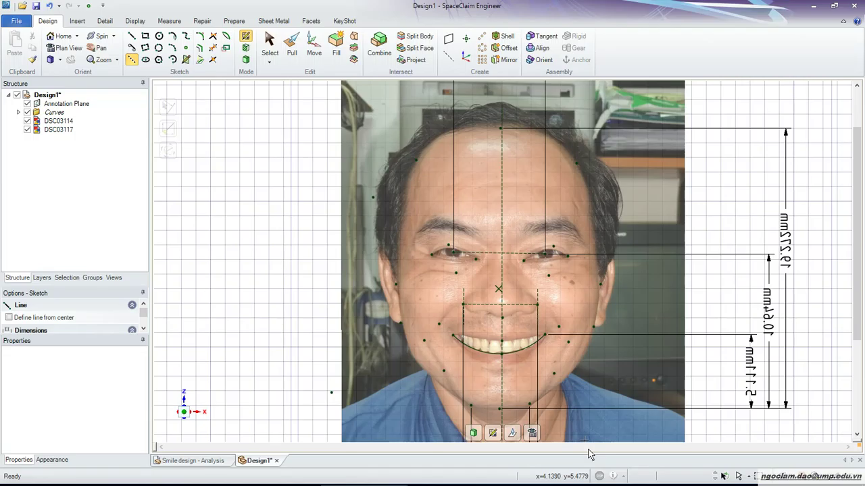
- Place sketch points at the smile curve's centre, beside the left eye and along both eyebrows
{"action": "left_click", "coordinate": [186, 48]}
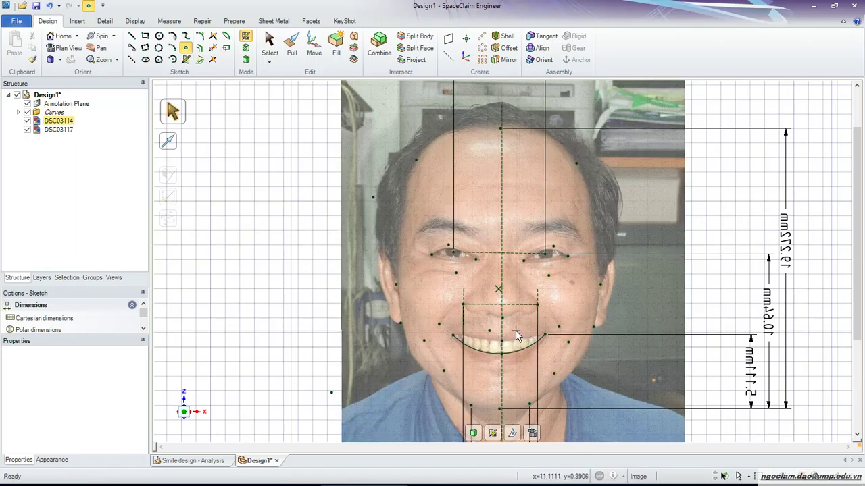
{"action": "left_click", "coordinate": [513, 331]}
{"action": "left_click", "coordinate": [417, 251]}
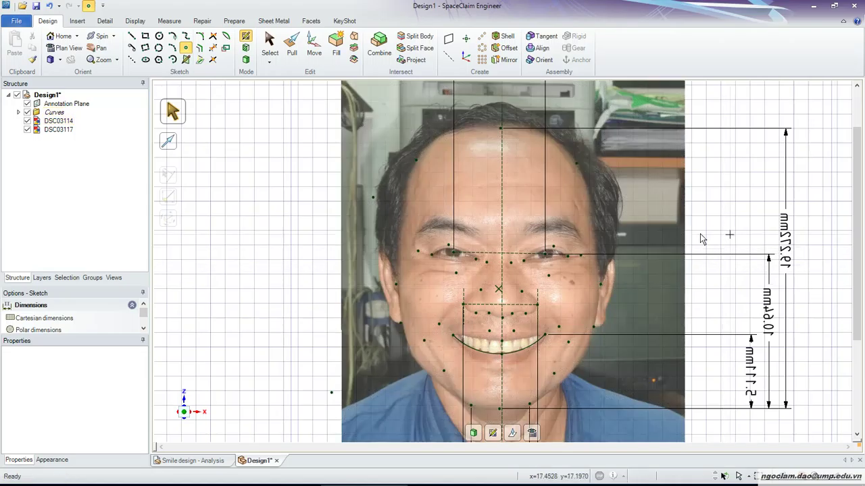
{"action": "left_click", "coordinate": [437, 224]}
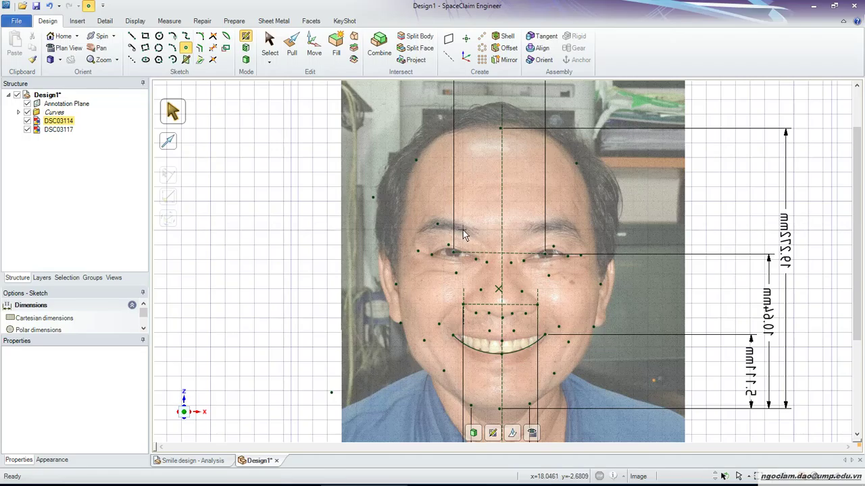
{"action": "left_click", "coordinate": [421, 232]}
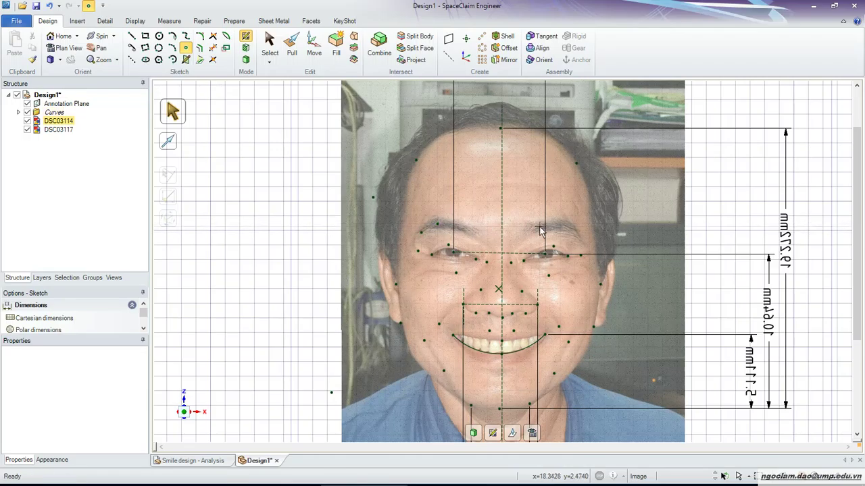
{"action": "left_click", "coordinate": [563, 227]}
{"action": "left_click", "coordinate": [578, 235]}
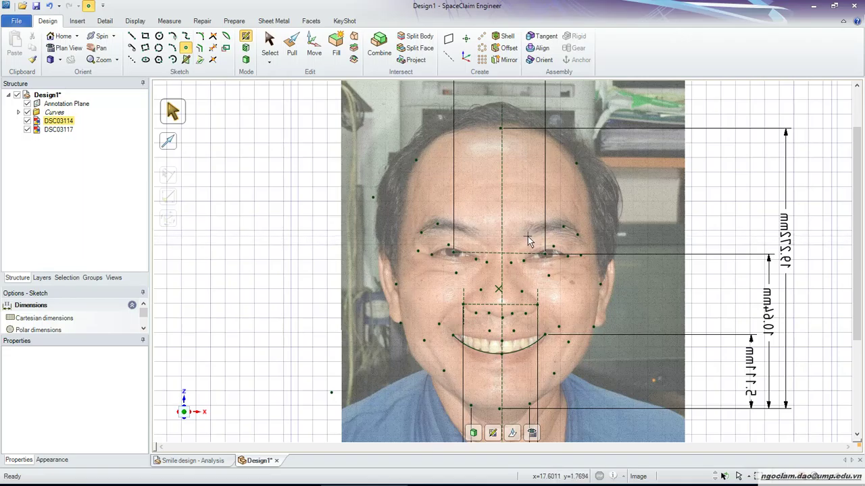
{"action": "left_click", "coordinate": [398, 253]}
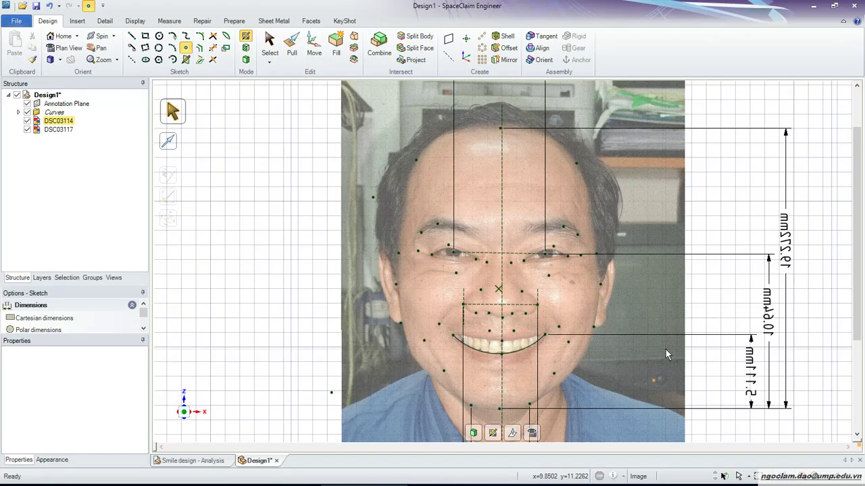
- Save the design as a 'Smile Design' .scdoc file named with the case and designer initials
{"action": "left_click", "coordinate": [36, 6]}
{"action": "type", "text": "Smile Desi"}
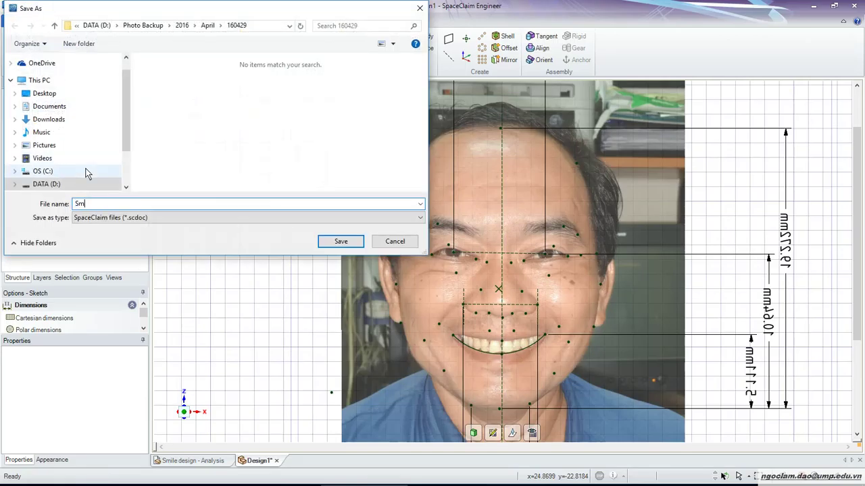
{"action": "type", "text": "gn (T"}
{"action": "type", "text": "hiet ke n"}
{"action": "type", "text": "u c"}
{"action": "type", "text": "uoi"}
{"action": "type", "text": " -"}
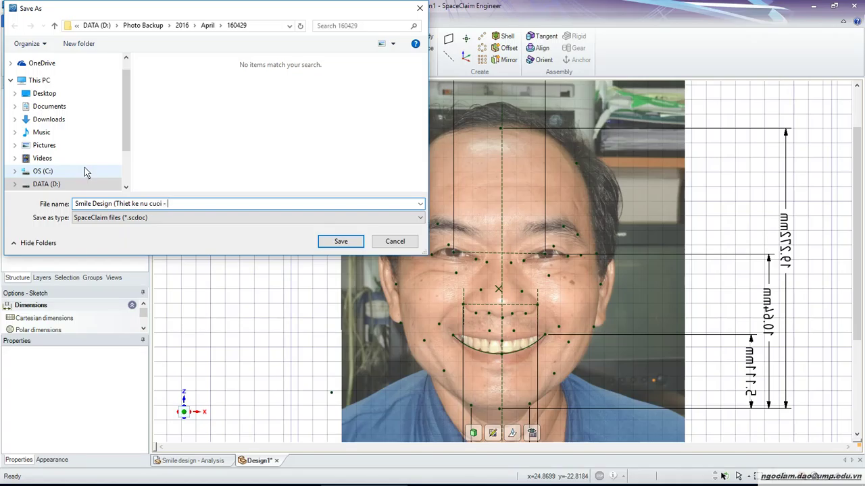
{"action": "type", "text": " case N"}
{"action": "type", "text": ".P.B>"}
{"action": "key", "text": "BackSpace"}
{"action": "type", "text": ".D"}
{"action": "type", "text": ") - "}
{"action": "type", "text": "D"}
{"action": "type", "text": "esign"}
{"action": "type", "text": "ed "}
{"action": "type", "text": "DNL -"}
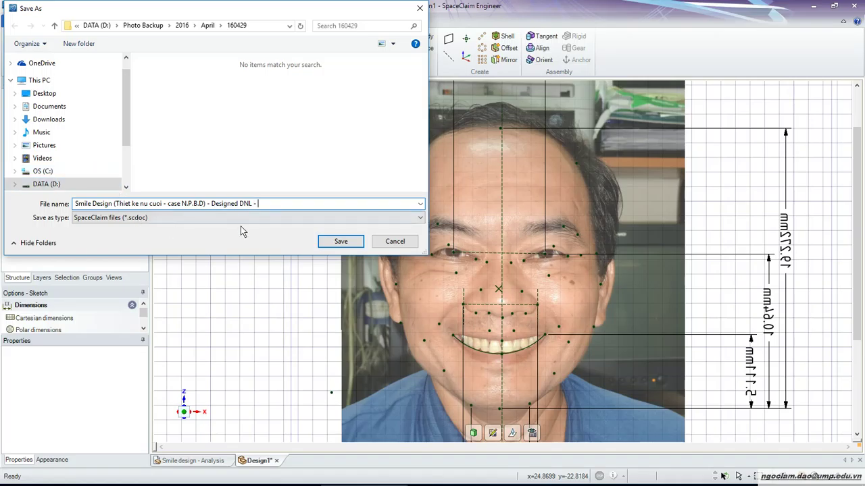
{"action": "left_click", "coordinate": [327, 246]}
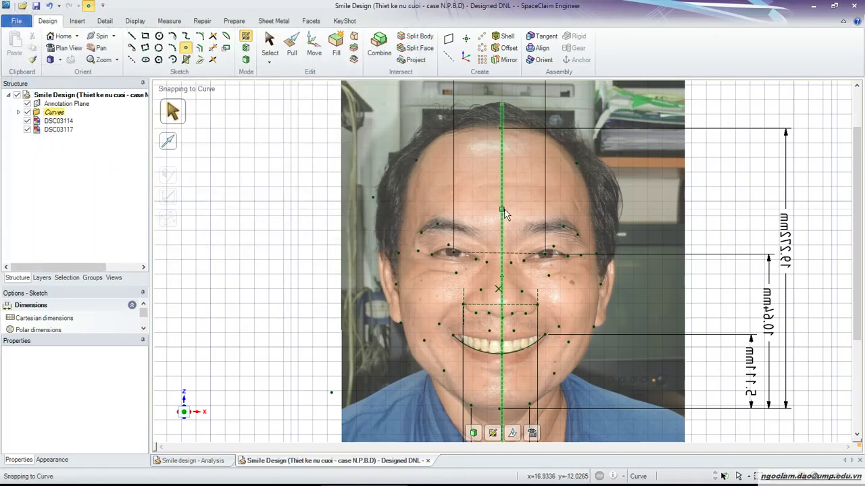
- Switch back to the Select tool to end sketching, then show the hidden tray icons
{"action": "left_click_drag", "start_coordinate": [858, 230], "coordinate": [858, 247]}
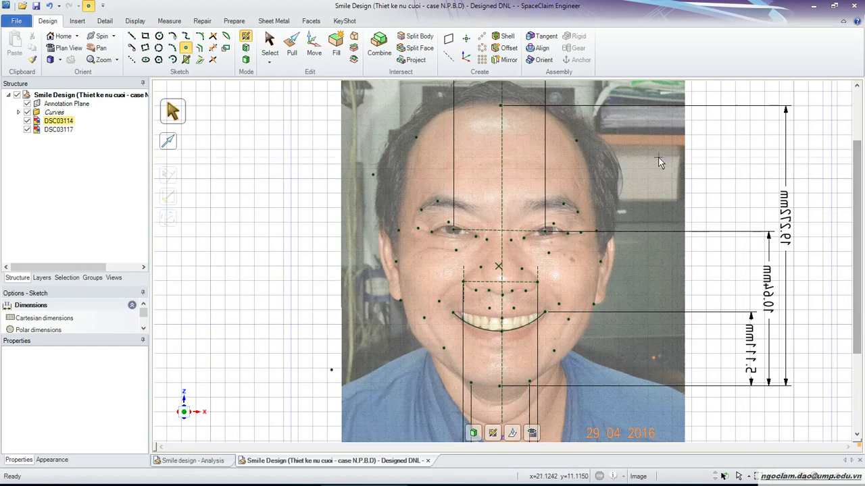
{"action": "left_click", "coordinate": [269, 43]}
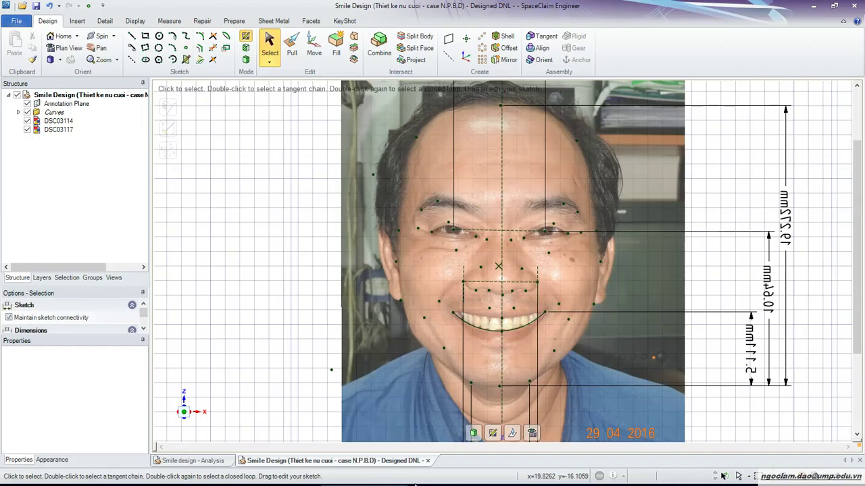
{"action": "left_click", "coordinate": [728, 478]}
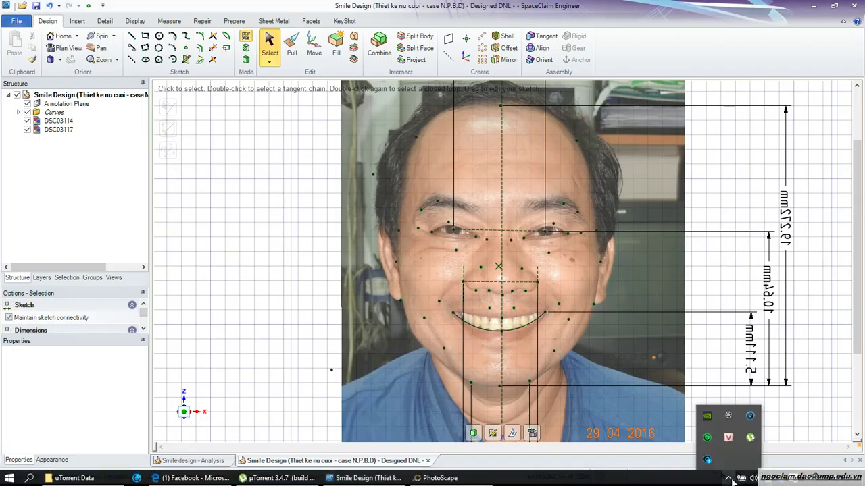